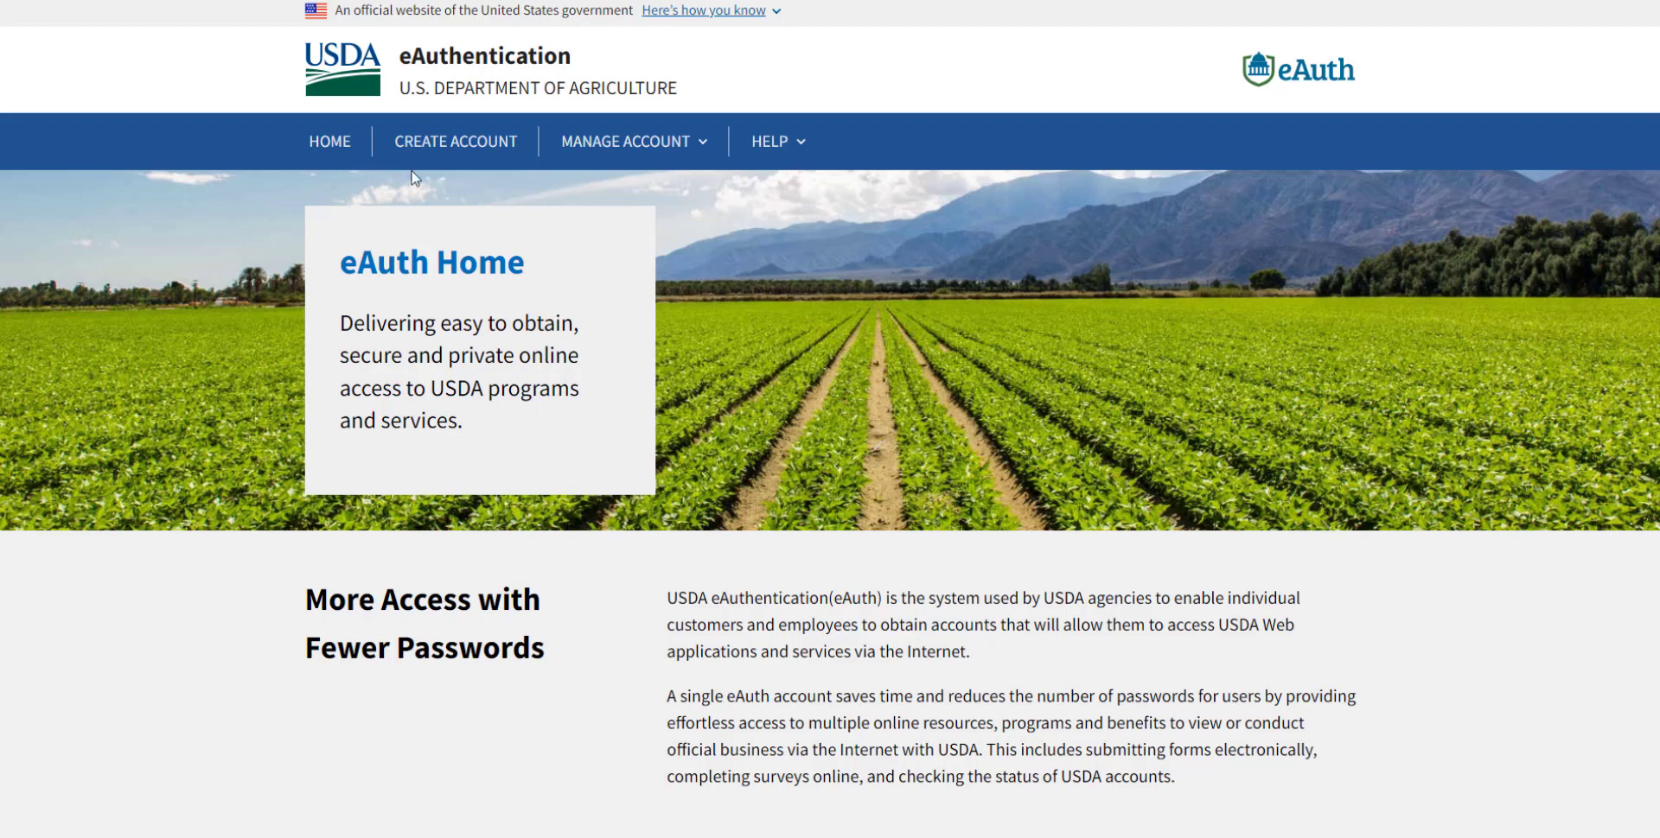
# - Start a new USDA eAuthentication account registration as a Customer
pyautogui.click(447, 152)
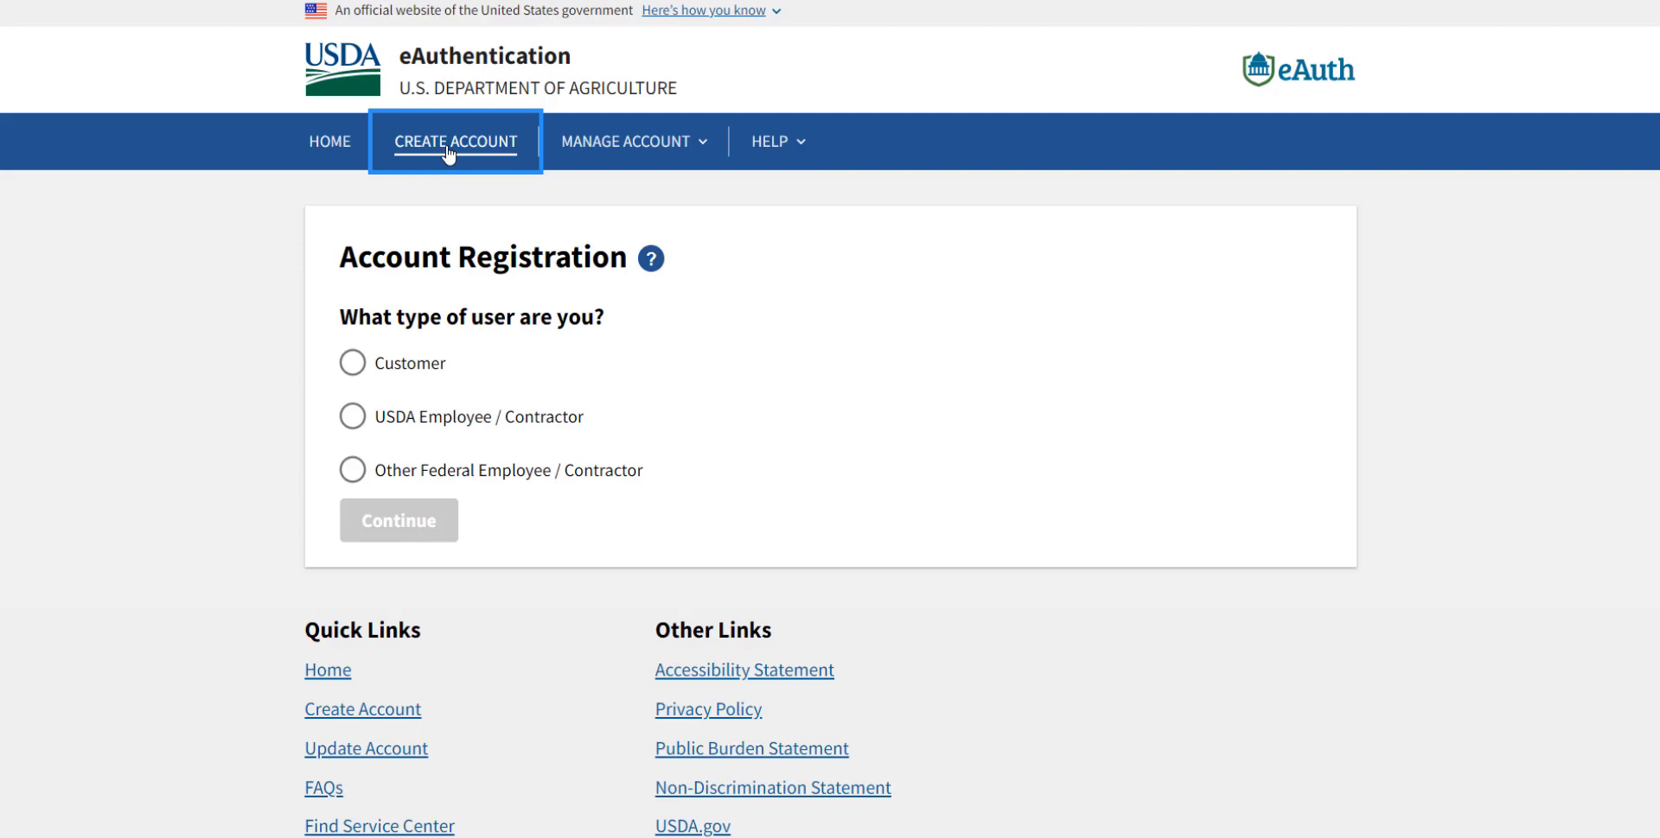
pyautogui.click(427, 367)
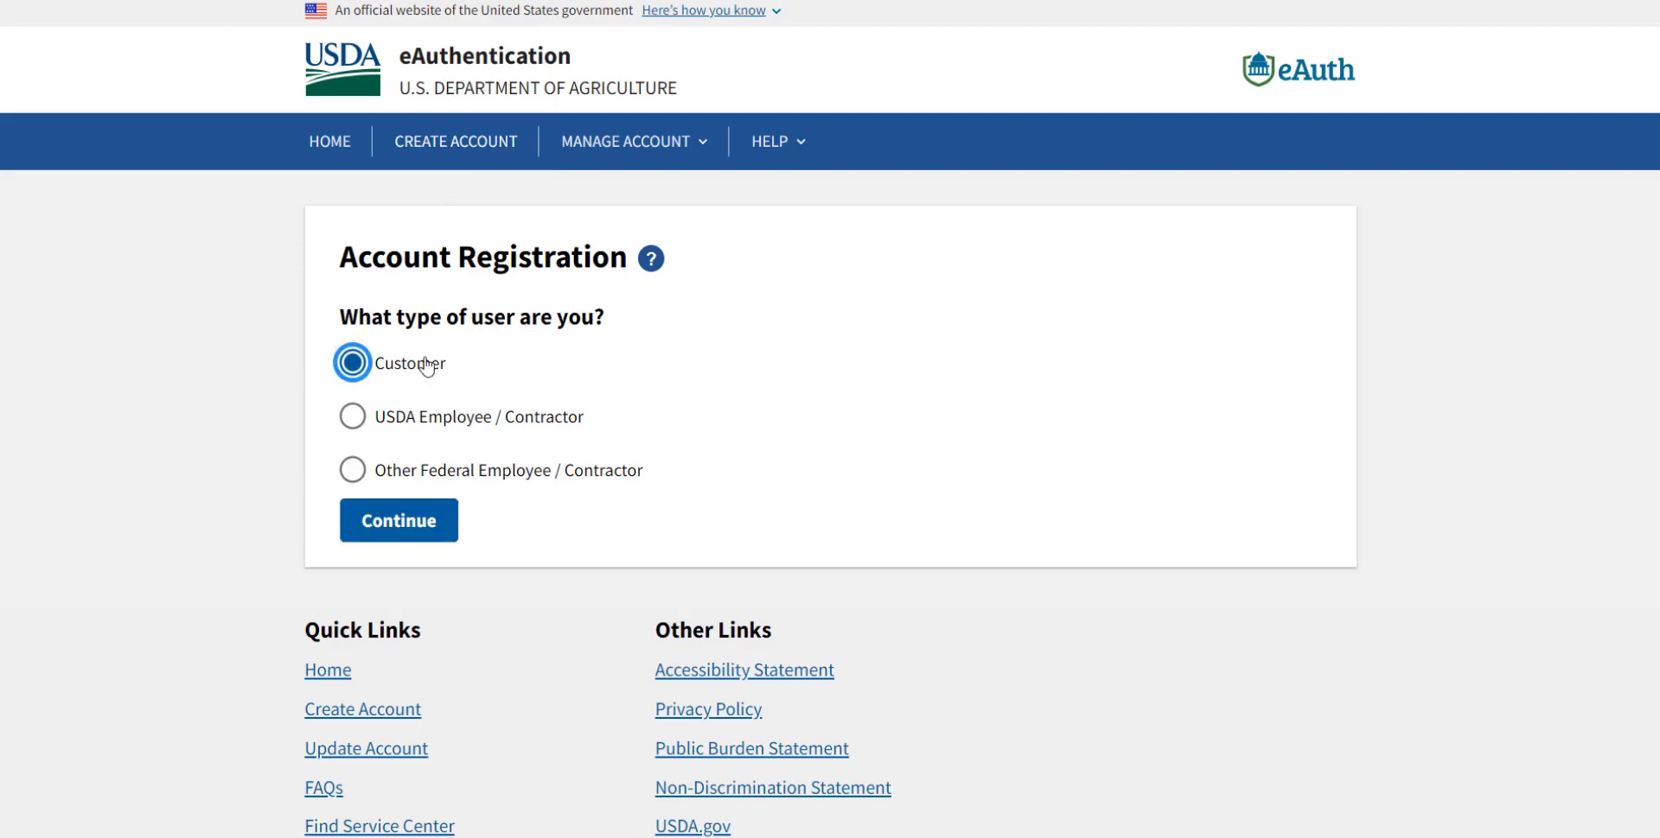
pyautogui.click(443, 515)
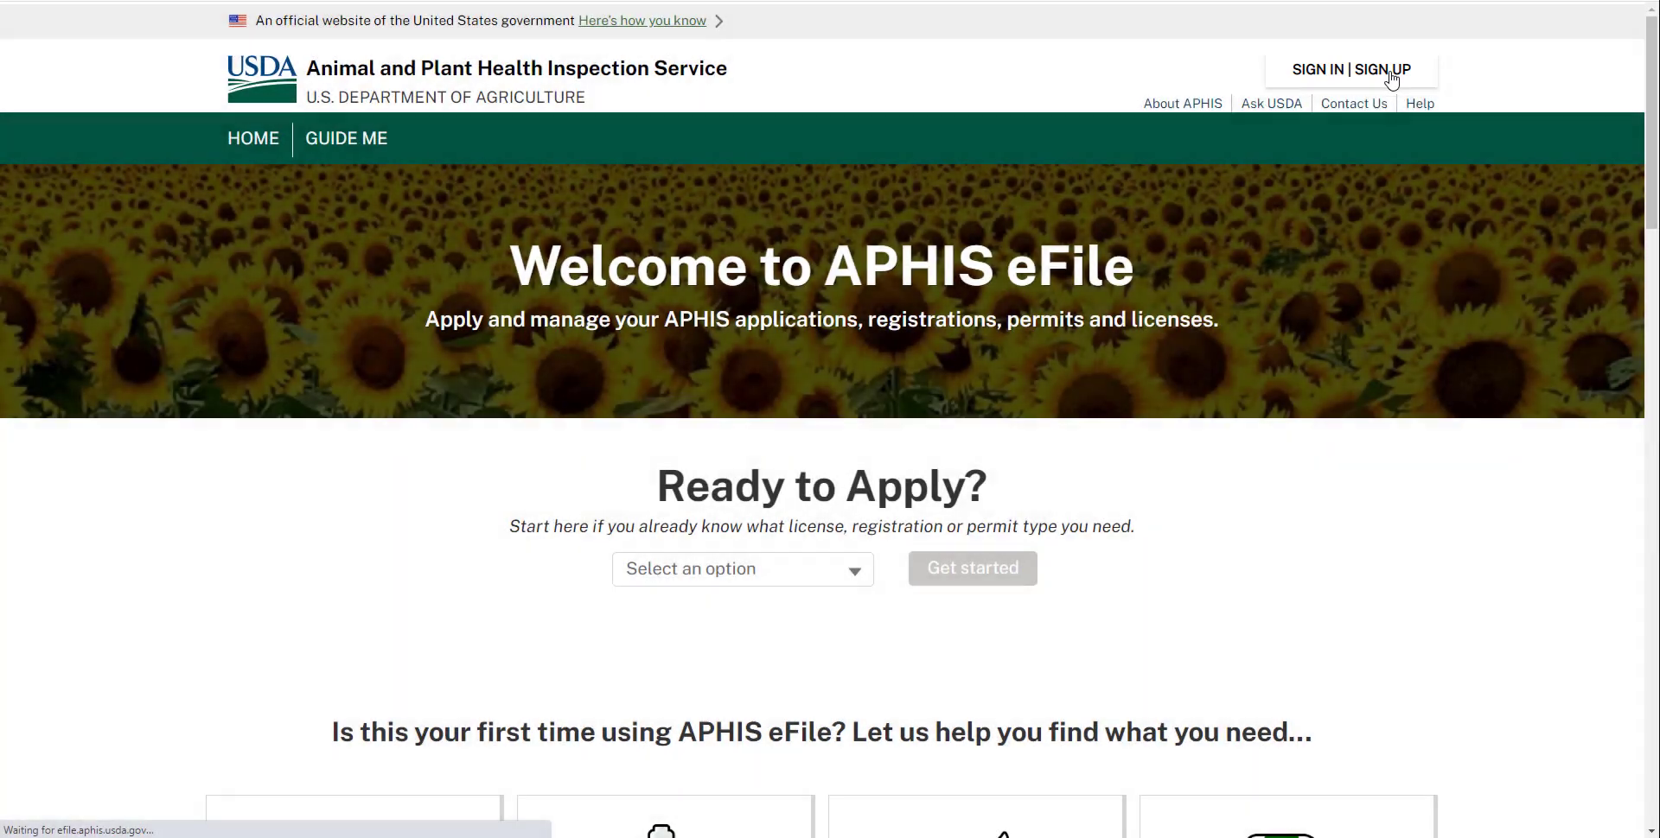
# - Sign in to APHIS eFile through eAuthentication to reach the setup Welcome page
pyautogui.click(1390, 77)
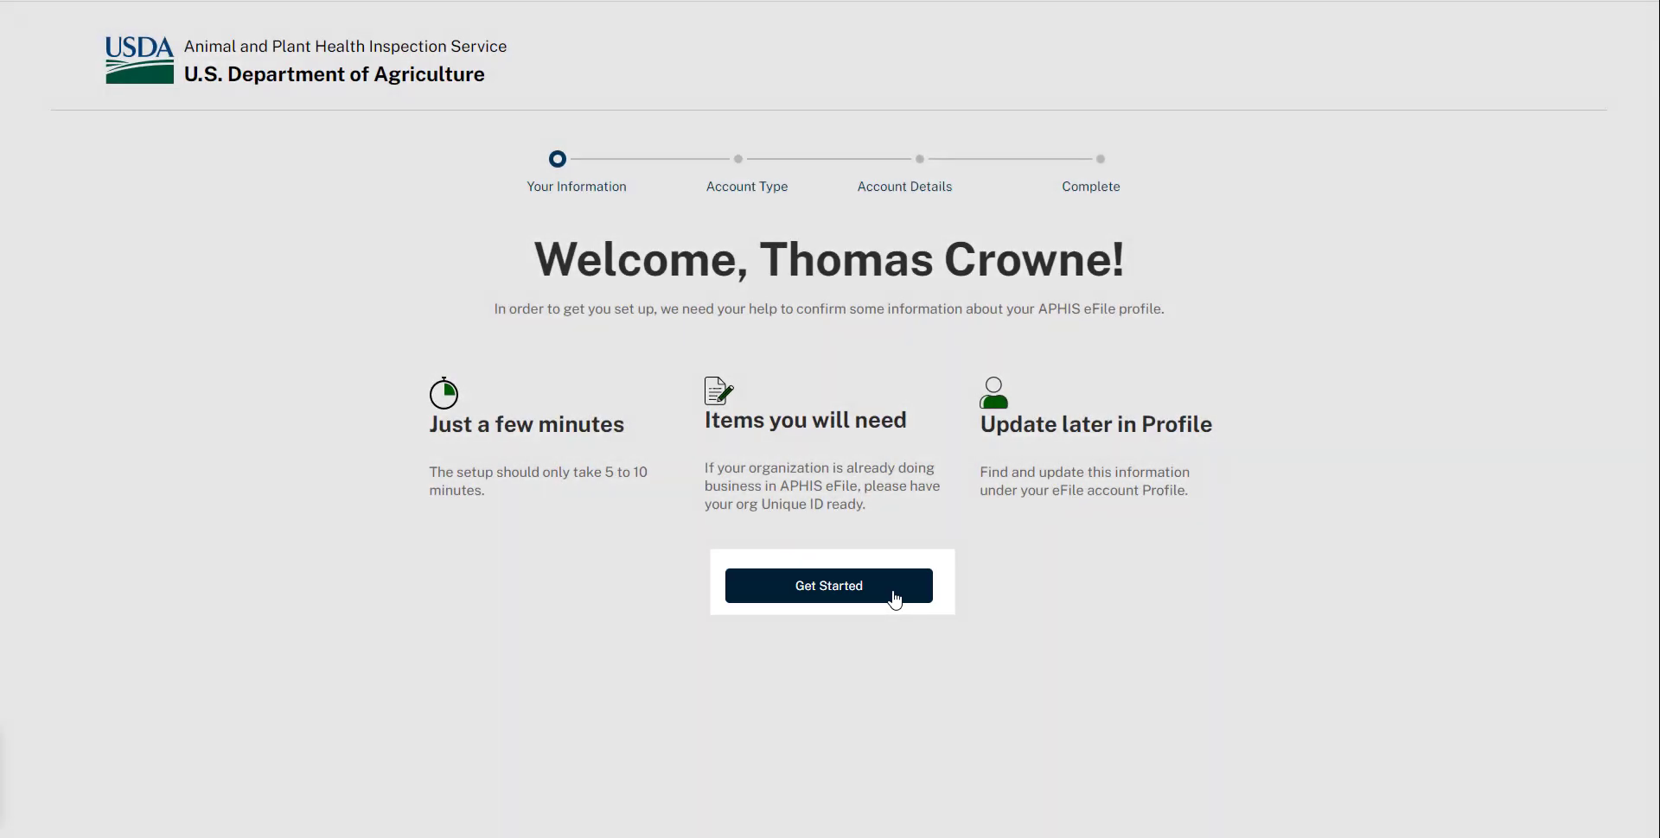
# - Begin setup, edit and save the contact details, then confirm them
pyautogui.click(895, 598)
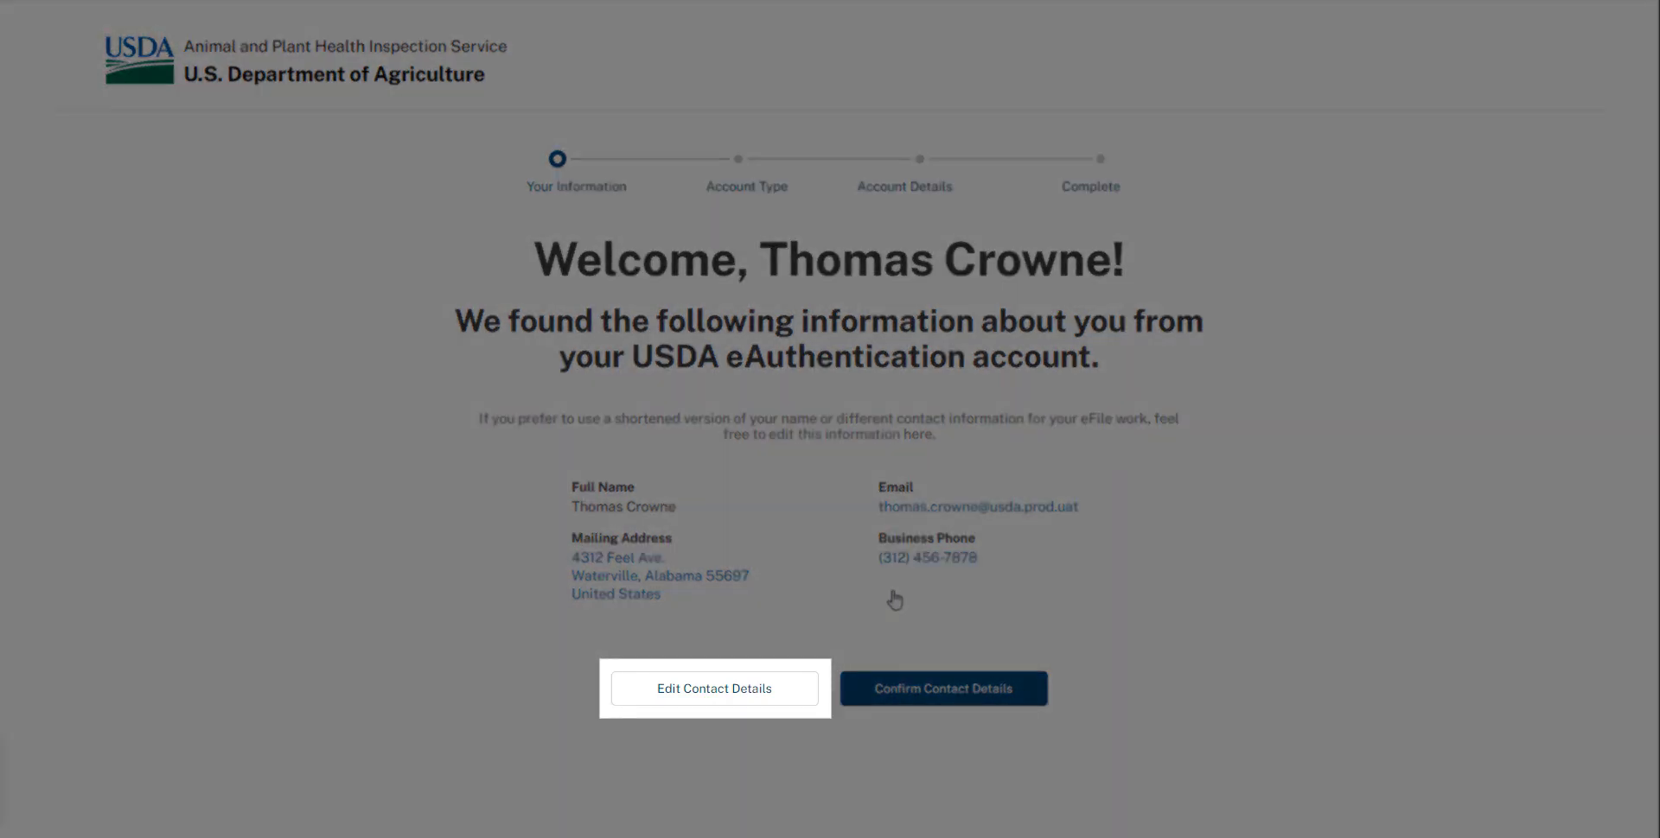
pyautogui.click(804, 691)
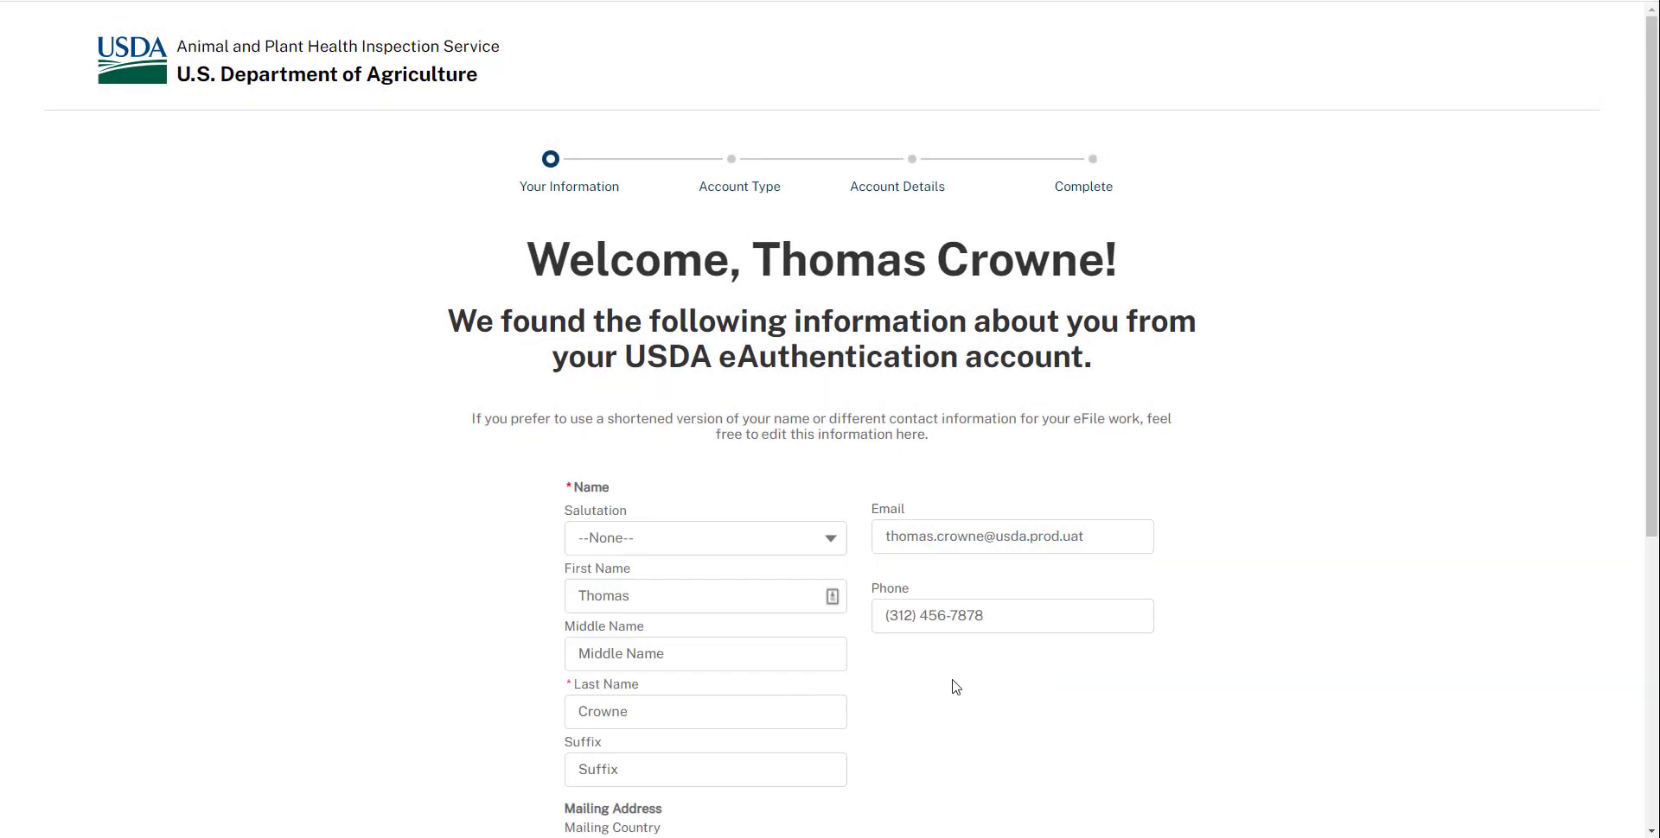
pyautogui.scroll(-2, 955, 687)
pyautogui.scroll(-2, 955, 687)
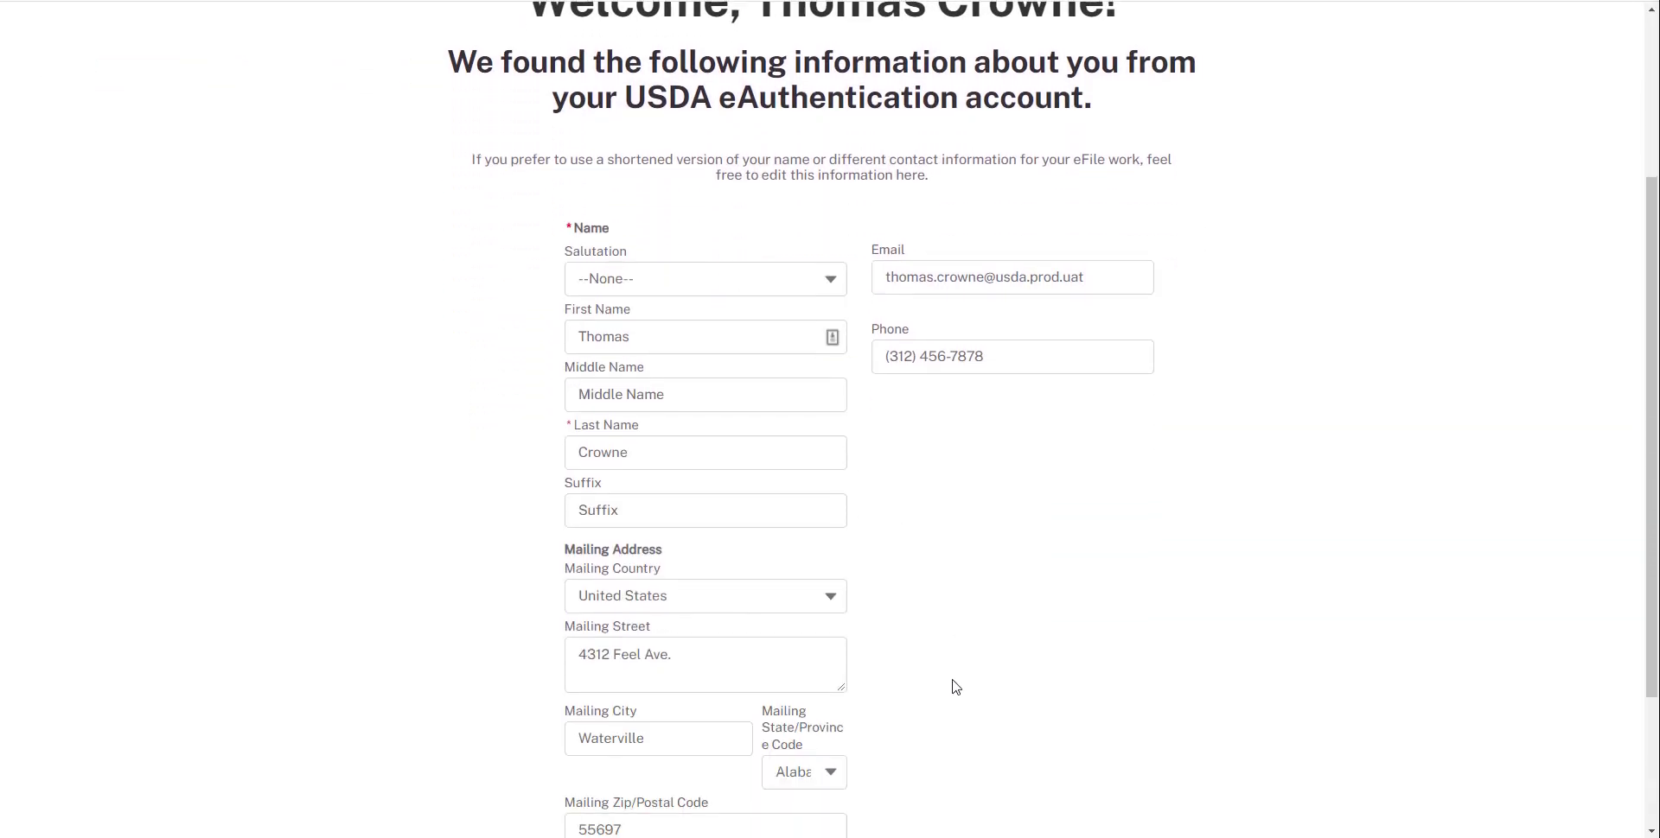
pyautogui.scroll(-3, 956, 687)
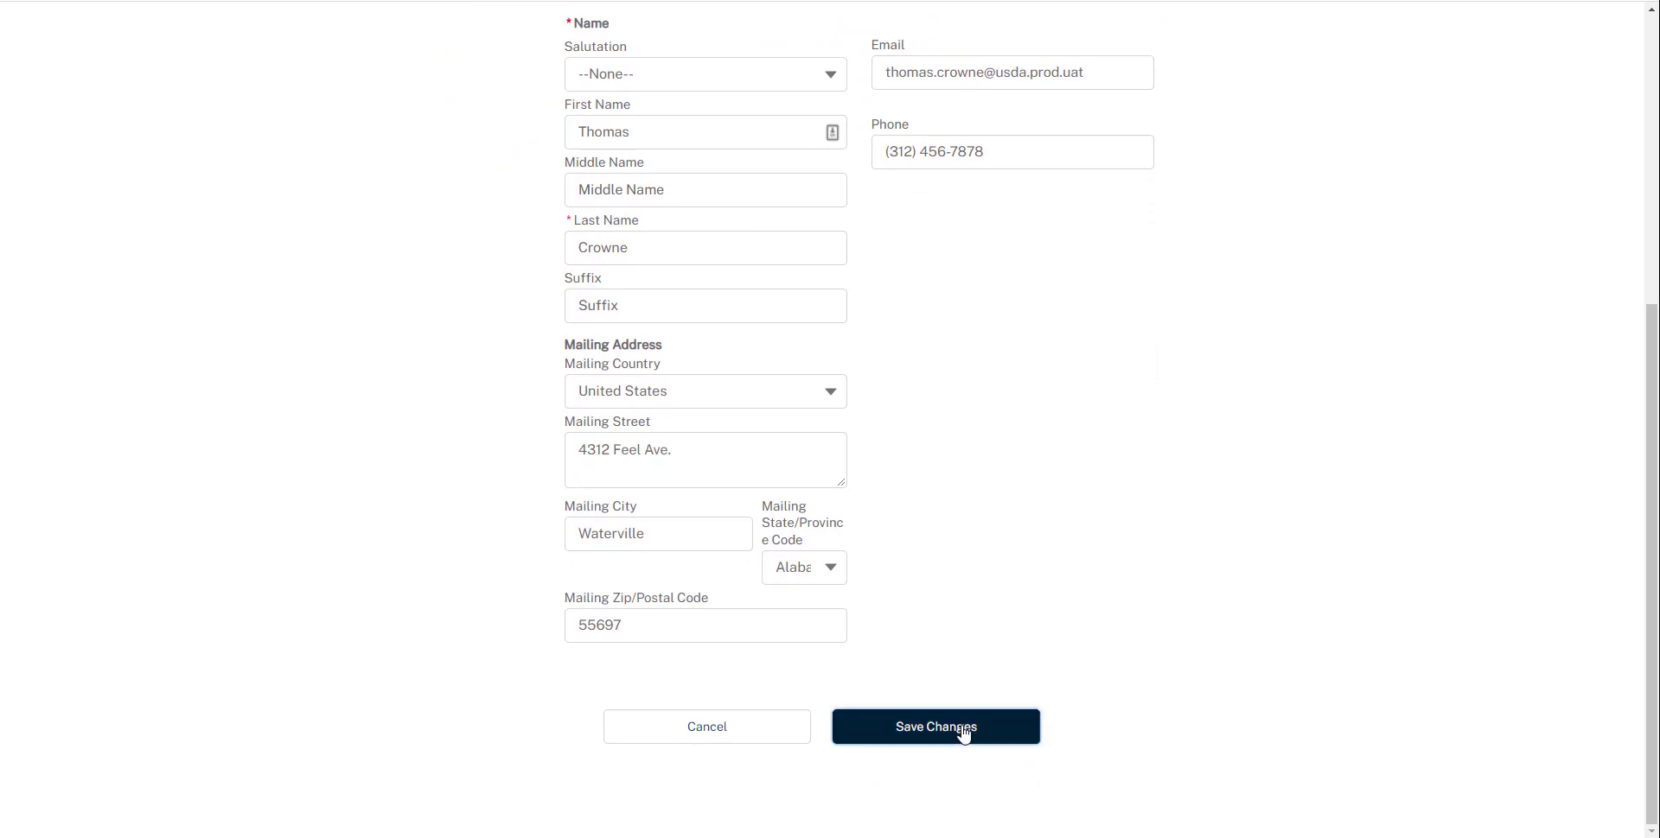
pyautogui.click(964, 734)
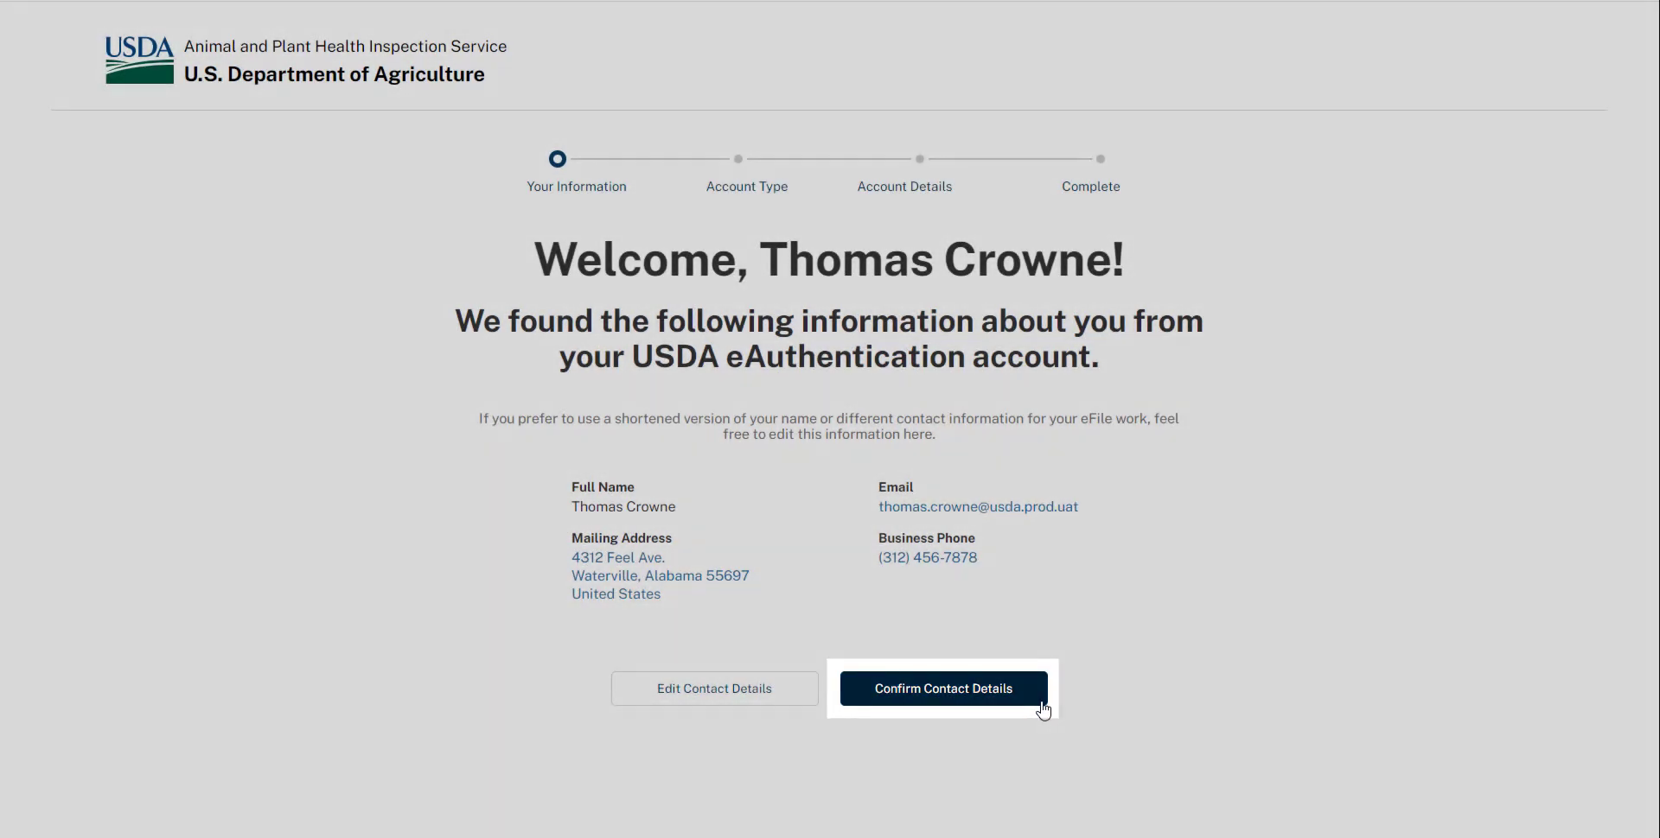
pyautogui.click(1042, 699)
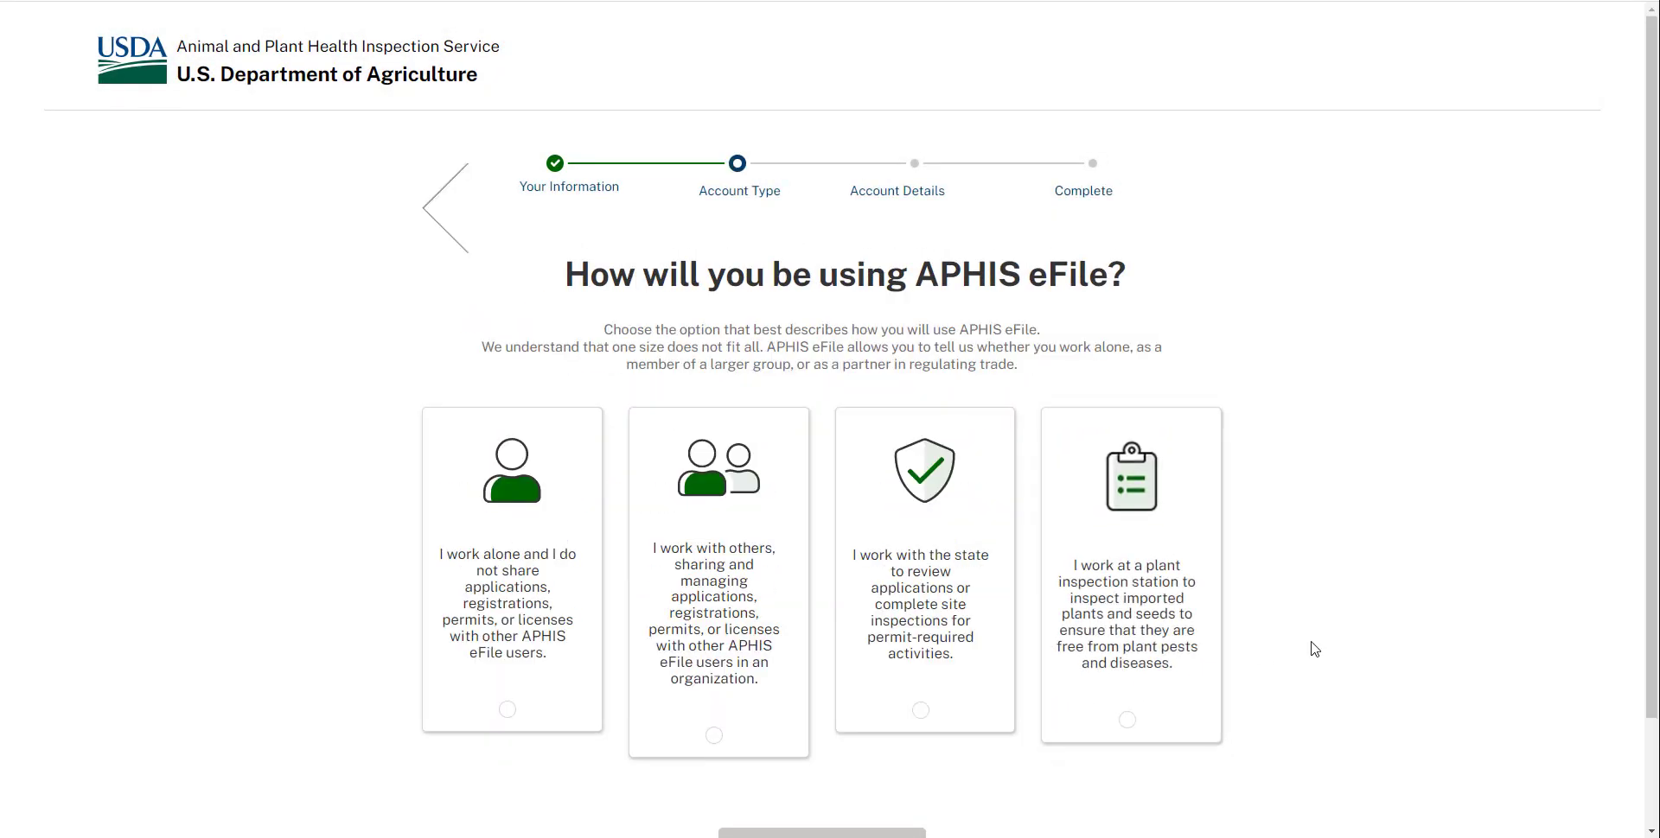
pyautogui.scroll(-1, 1651, 427)
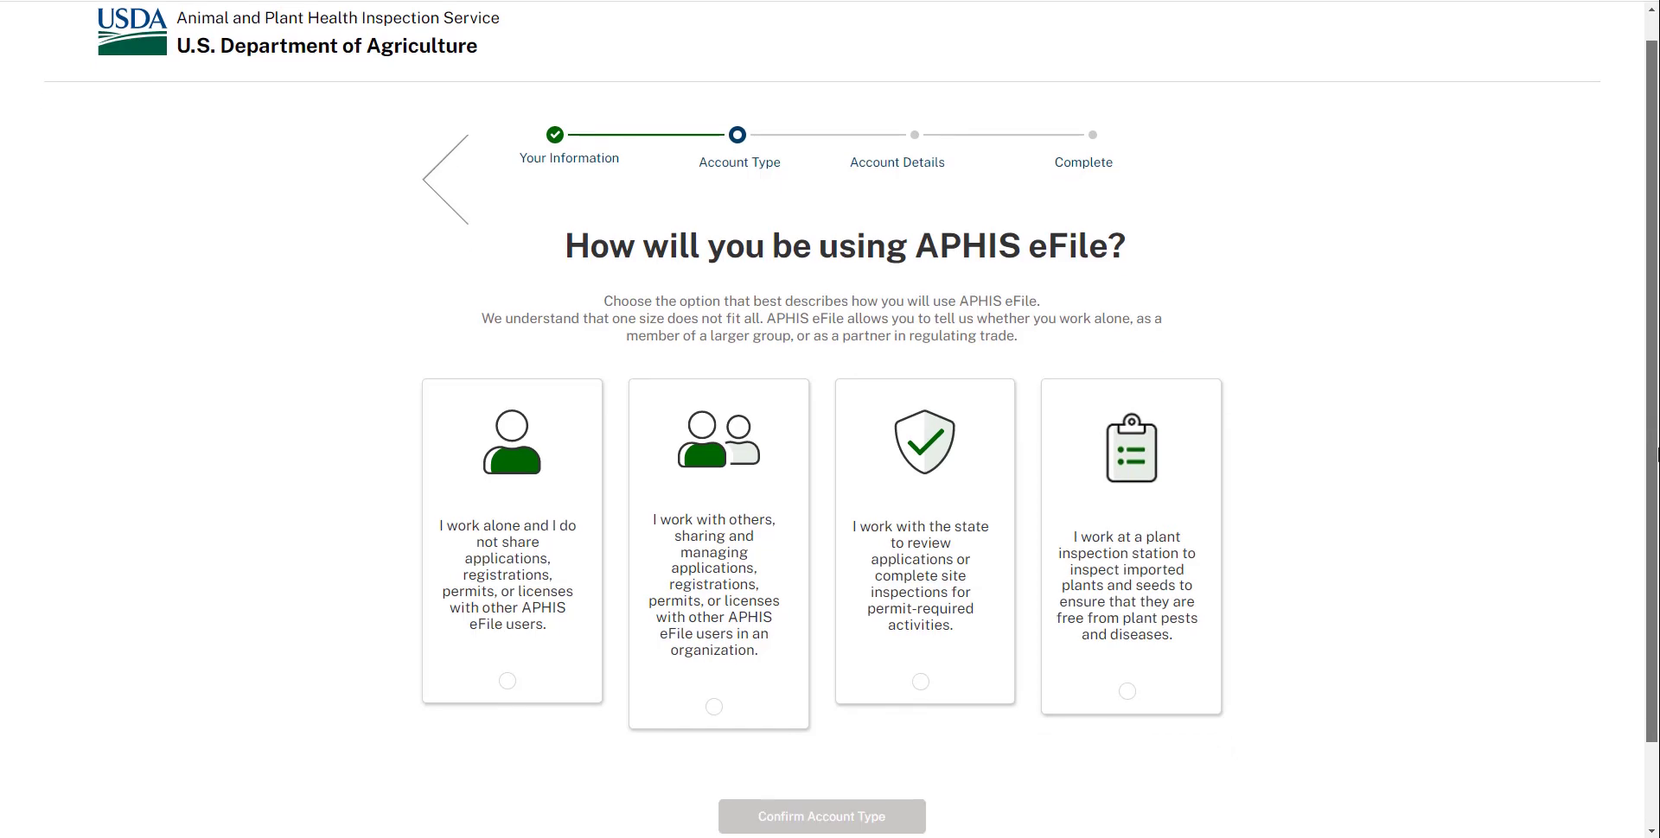
pyautogui.scroll(-1, 1651, 428)
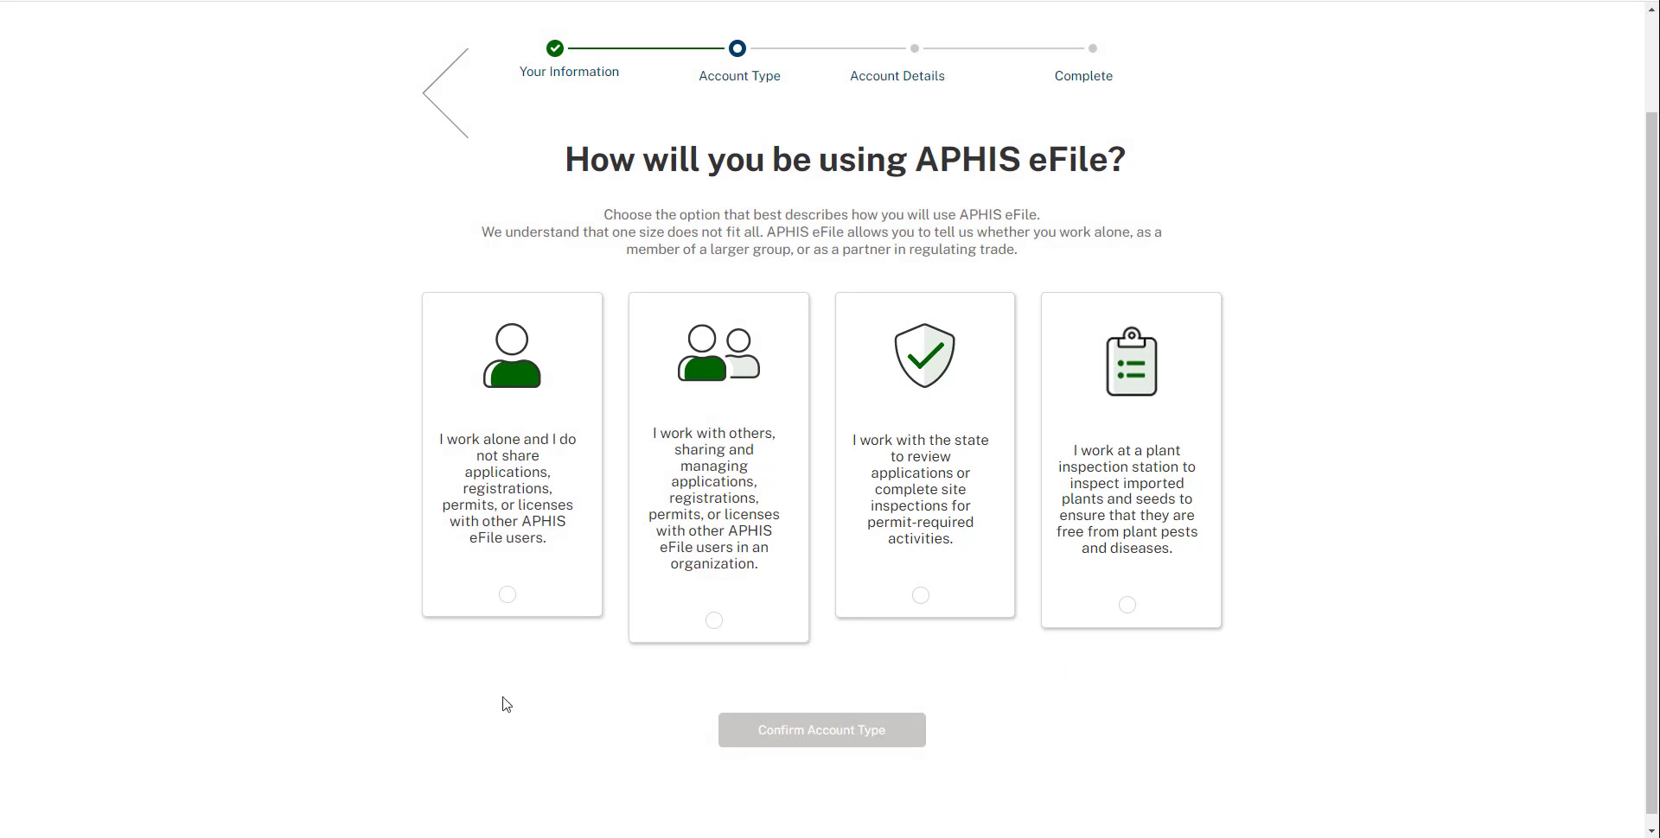
# - Confirm the 'I work alone' account type and accept the default organization details
pyautogui.click(514, 604)
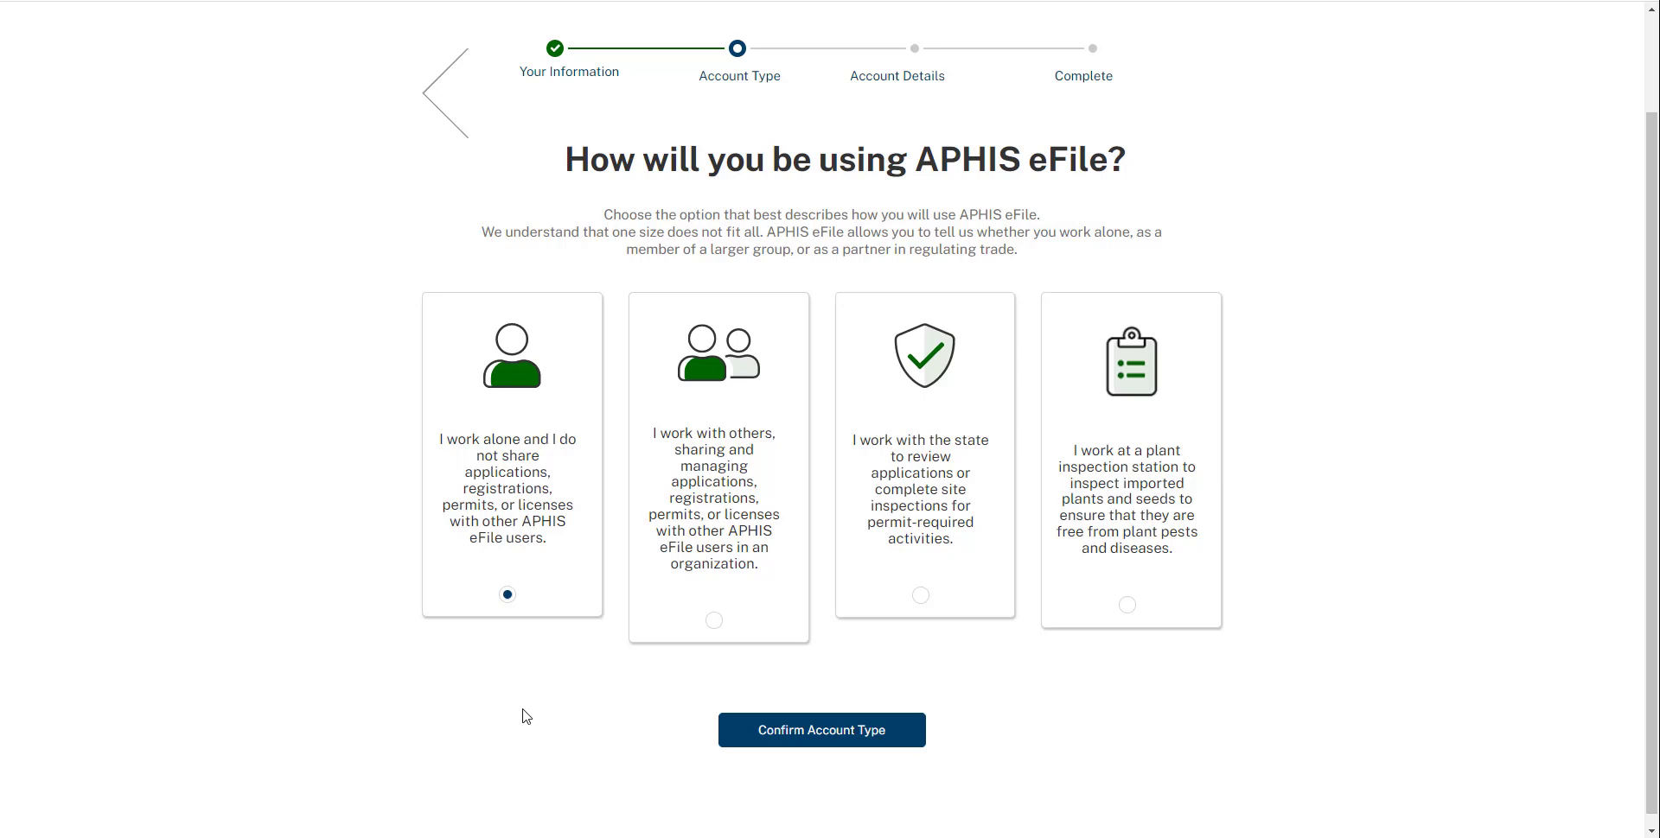
pyautogui.click(741, 746)
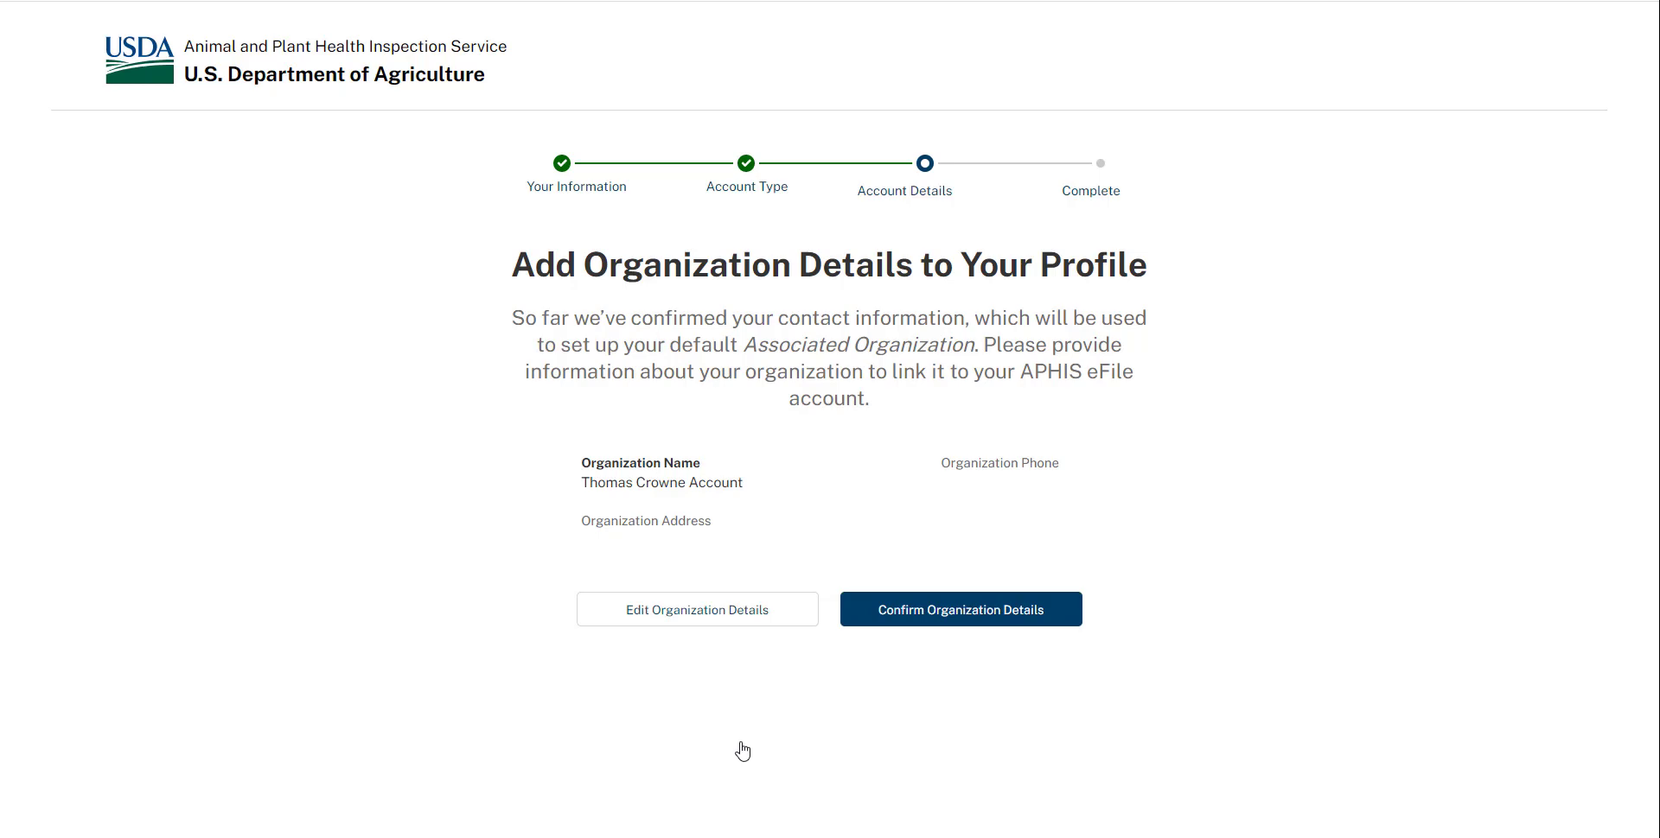
pyautogui.click(864, 621)
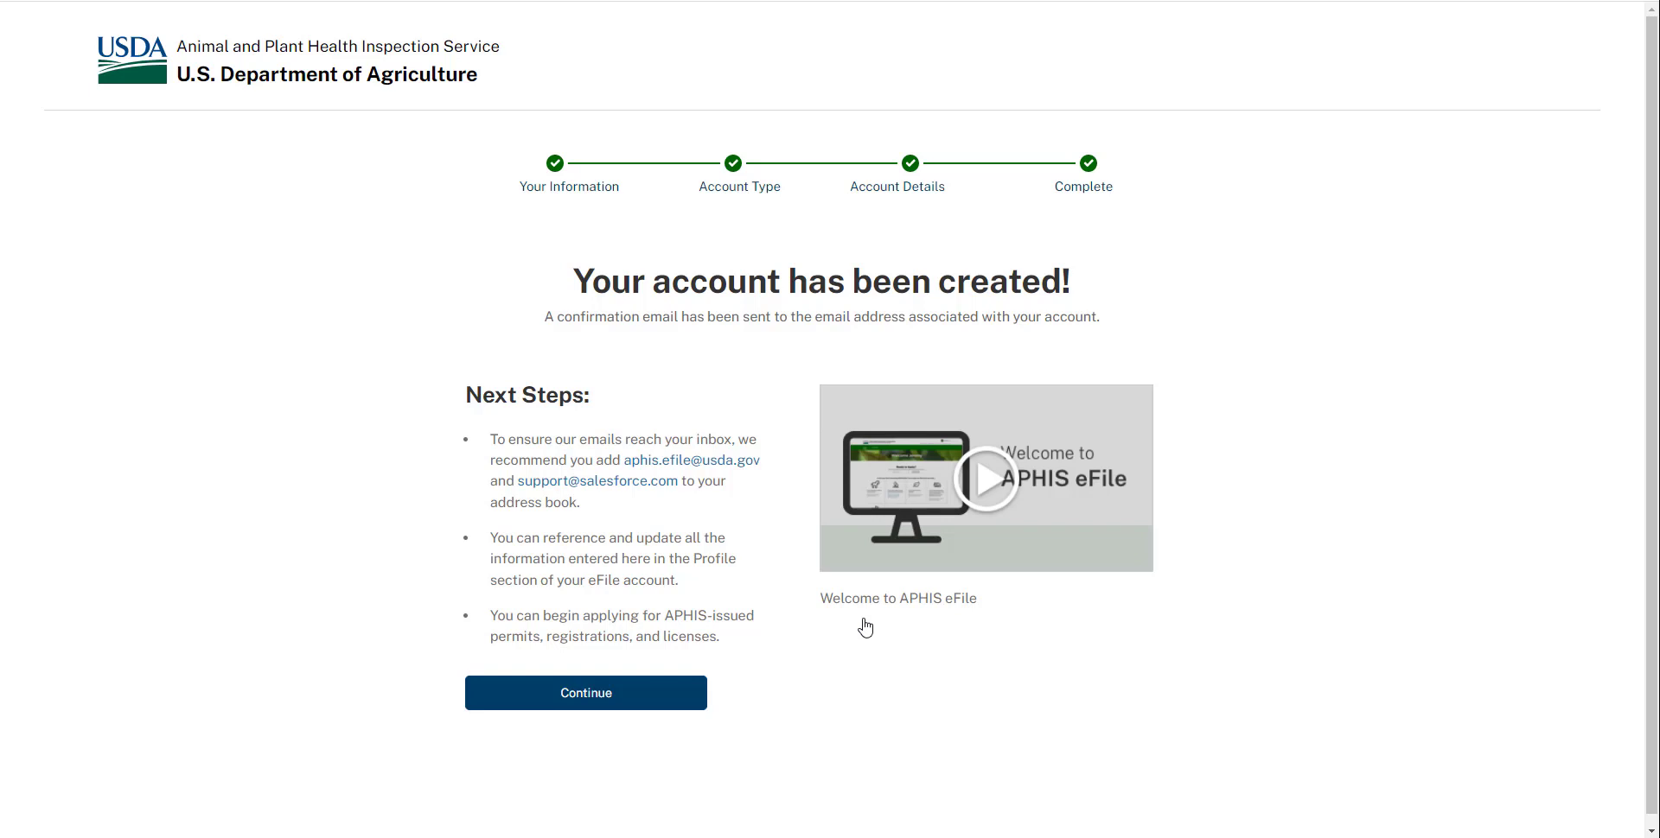
# - Move past the account-created page and confirm the 'I work with others' account type
pyautogui.click(677, 702)
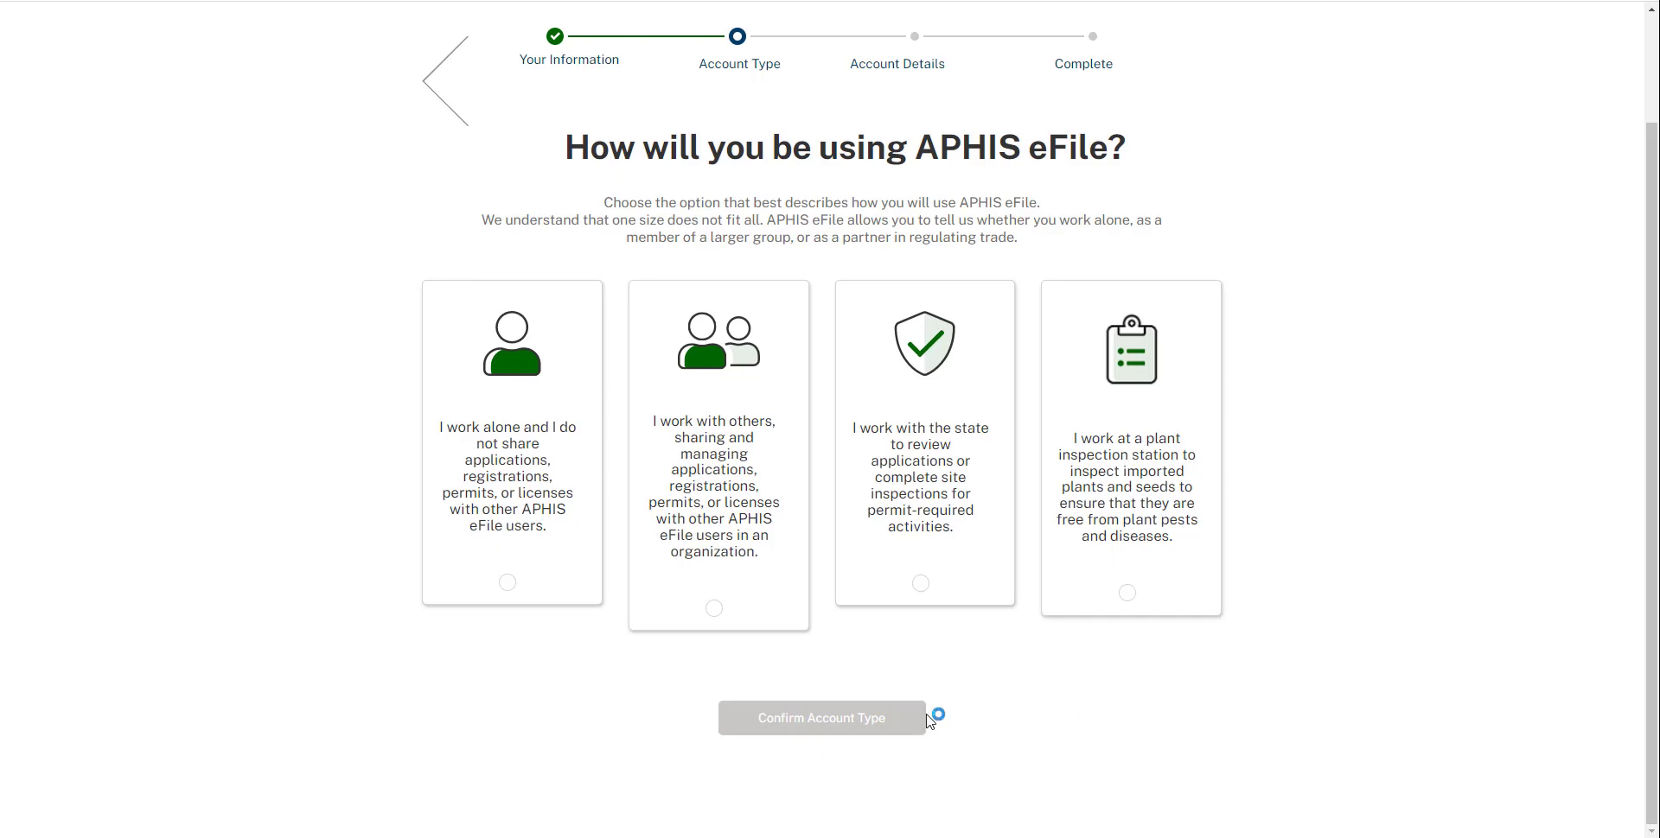
pyautogui.click(759, 619)
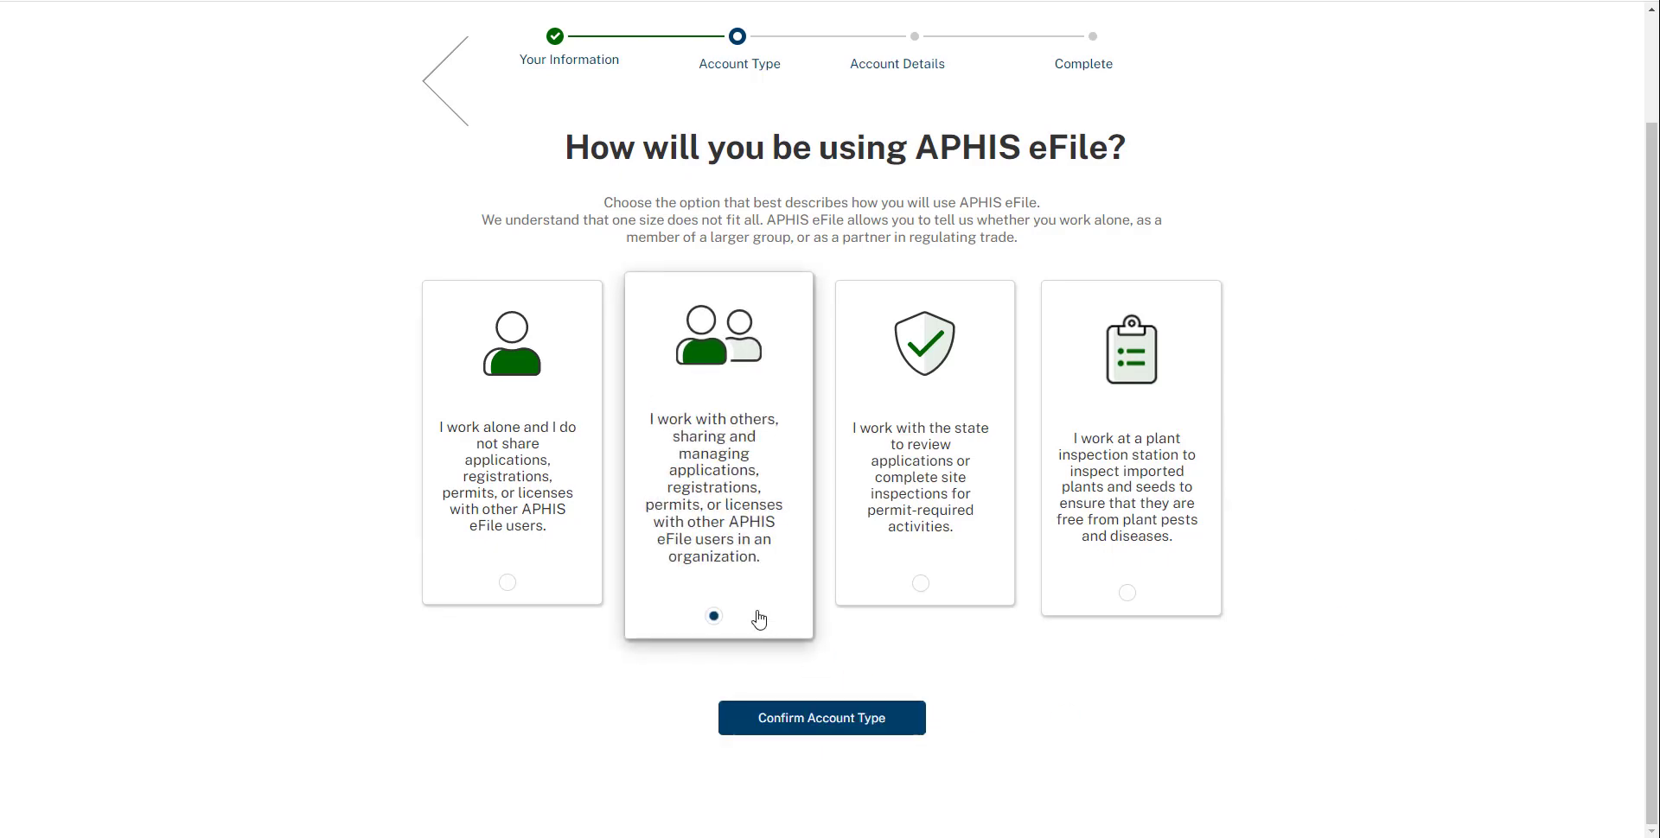
pyautogui.click(900, 721)
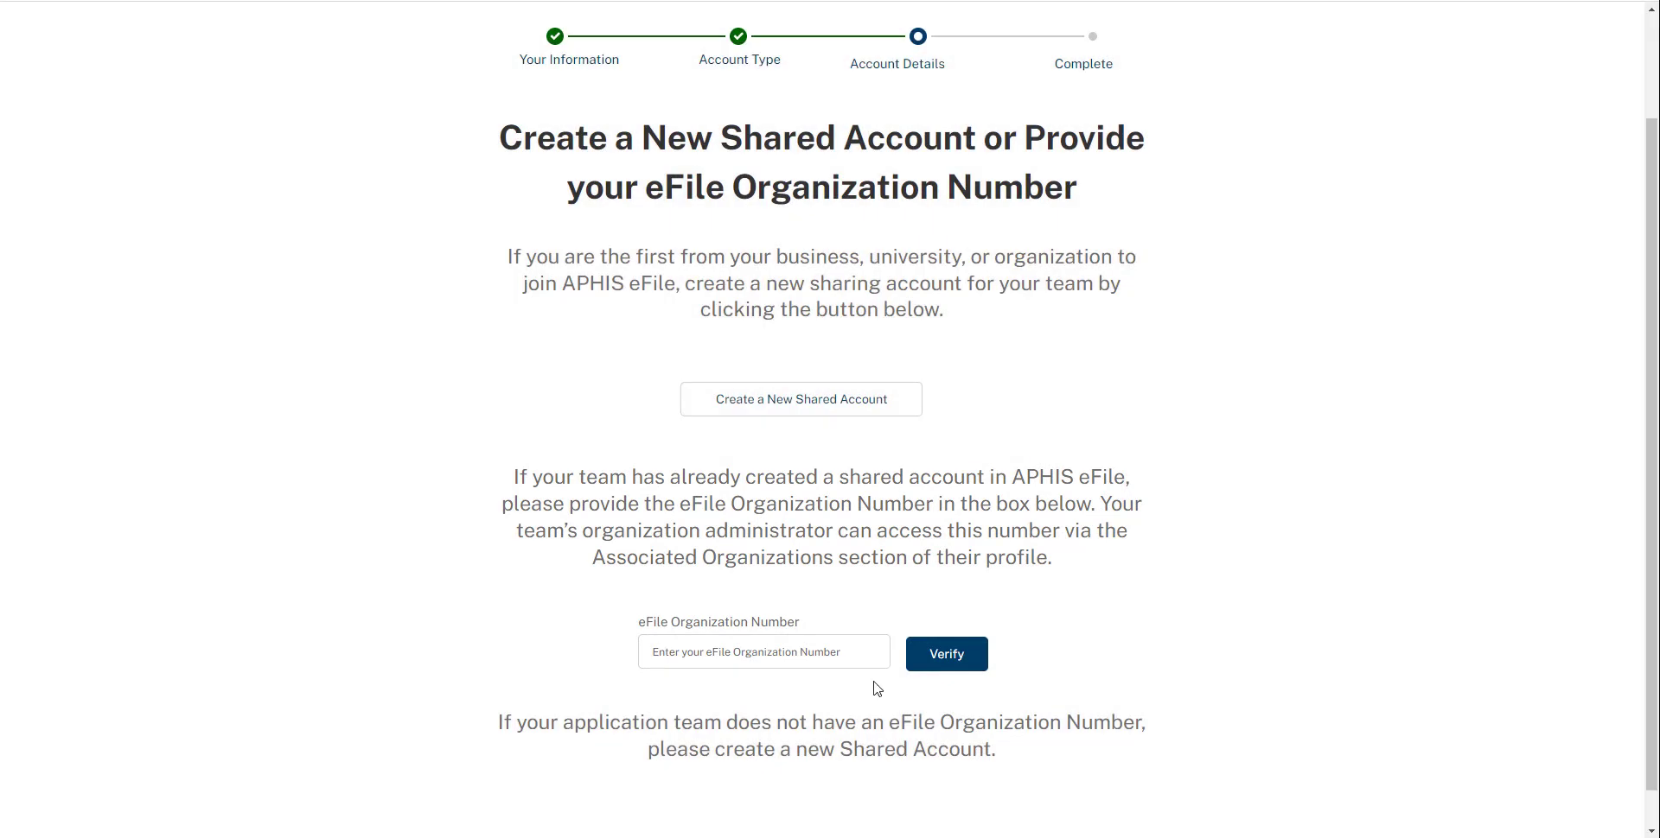
pyautogui.click(862, 656)
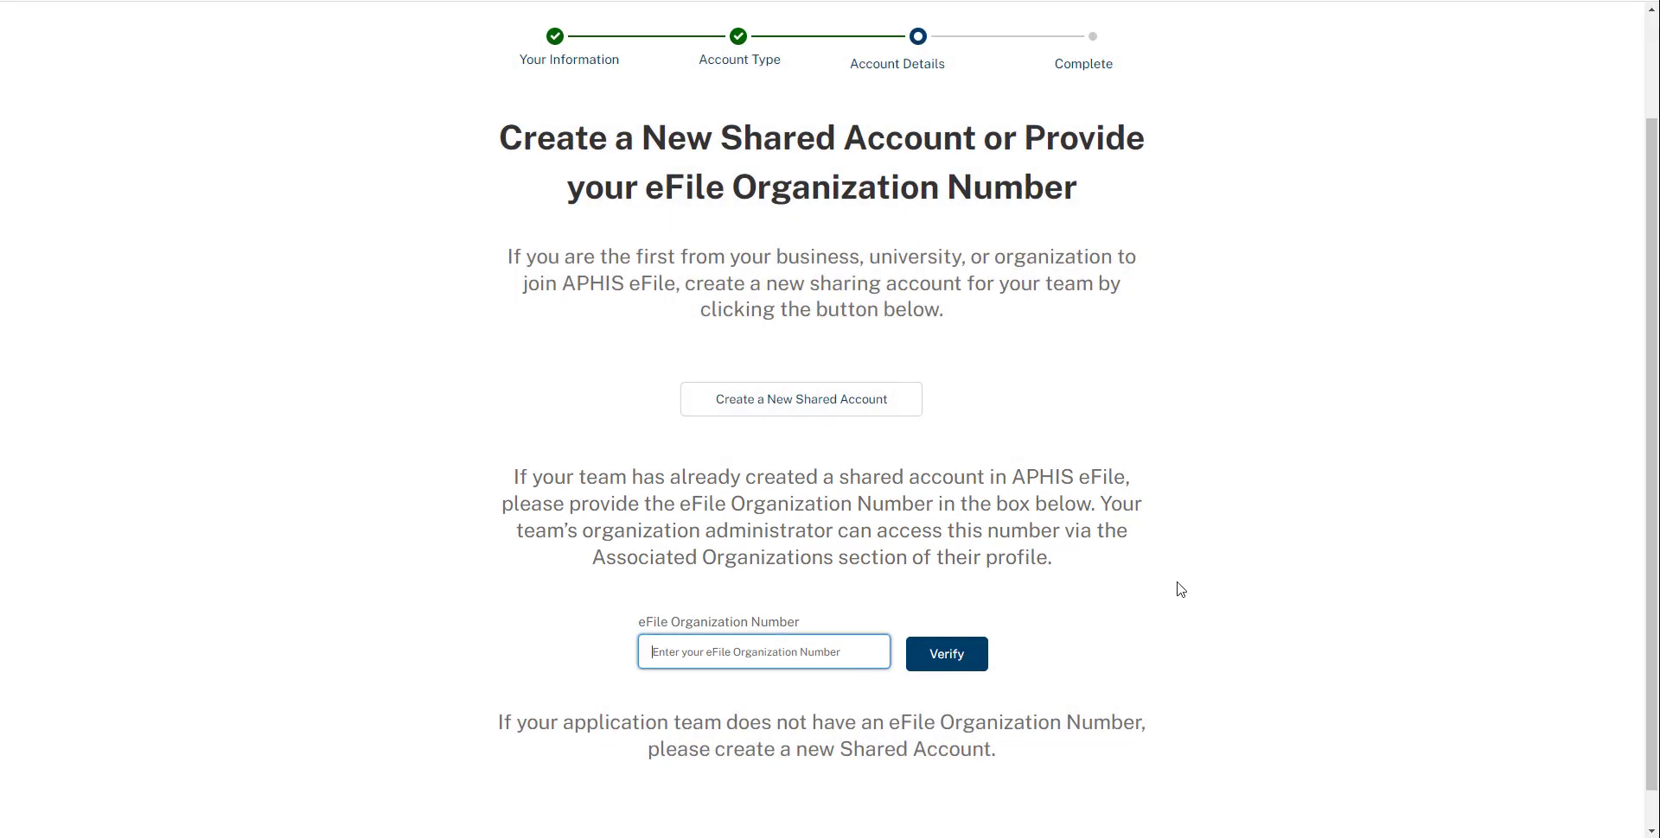
pyautogui.write('364')
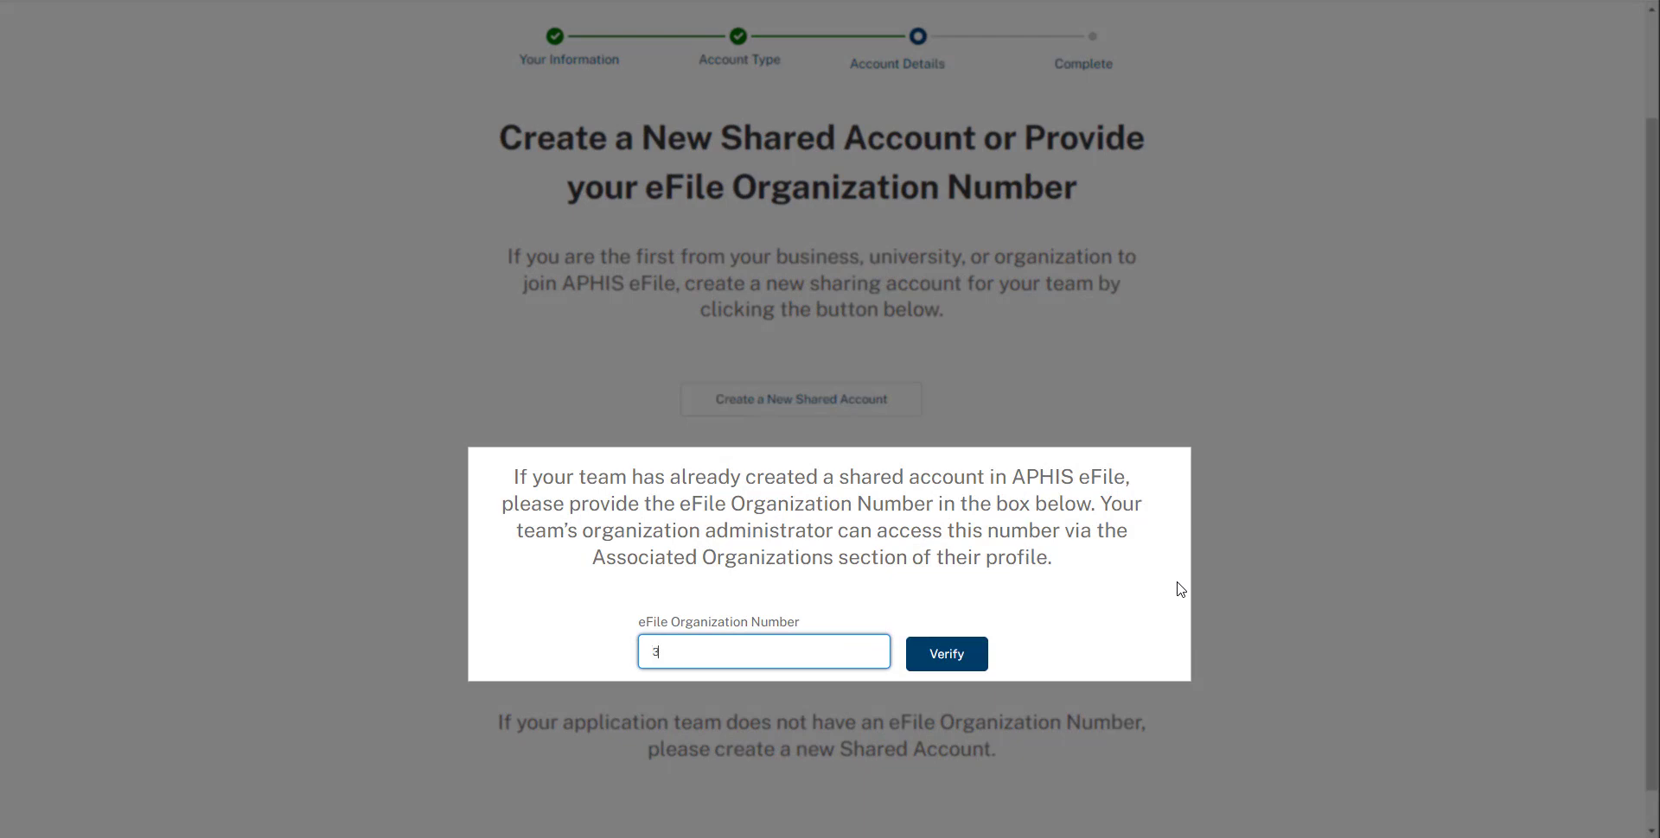
pyautogui.write('587')
pyautogui.click(1180, 590)
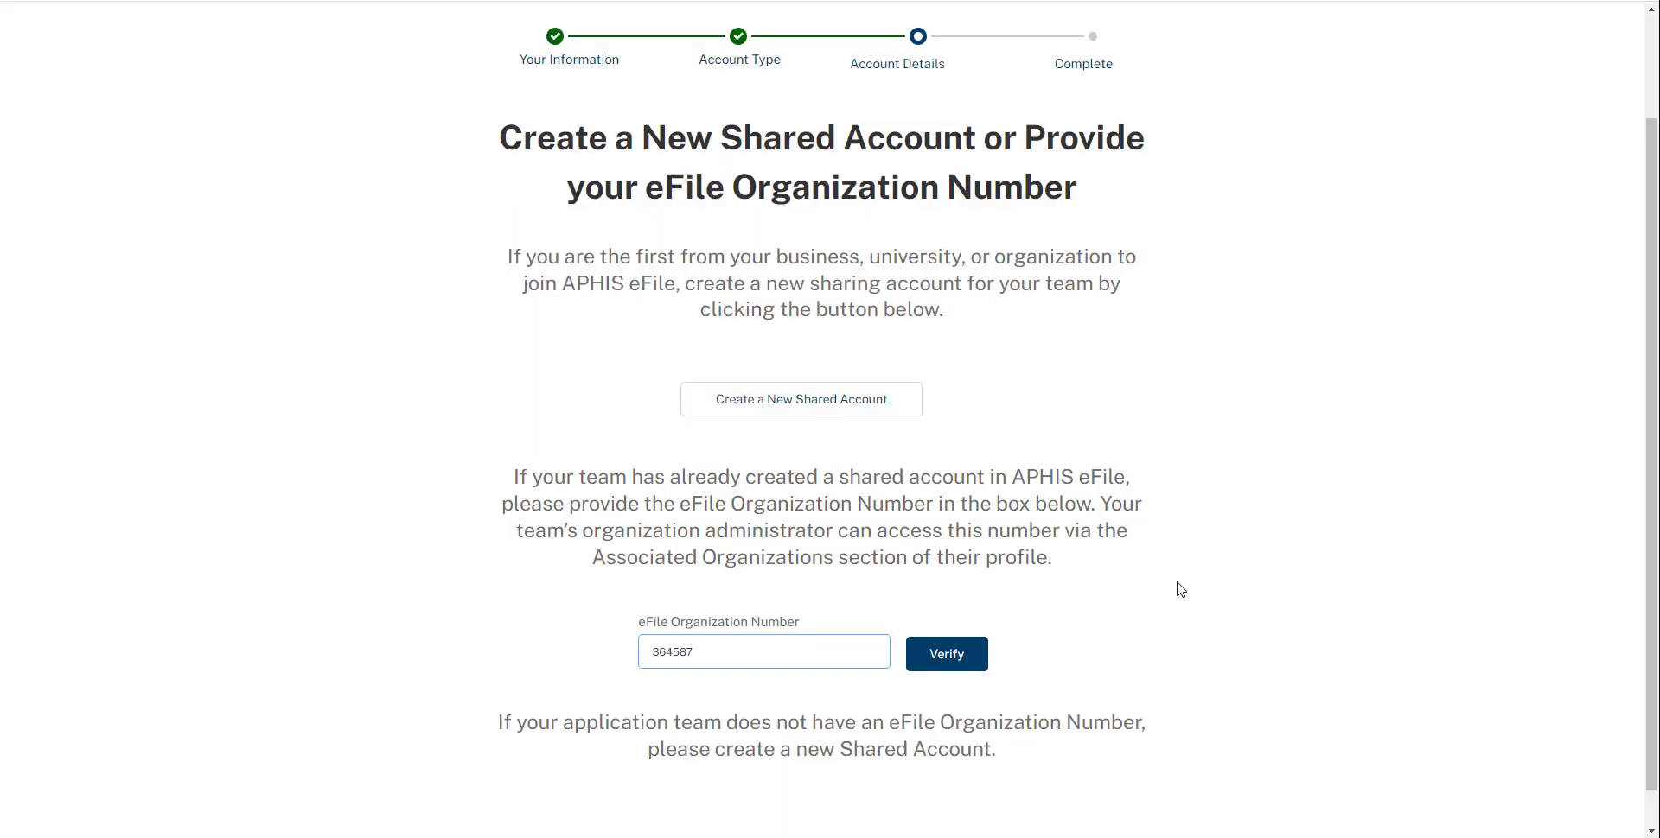
pyautogui.moveTo(863, 650); pyautogui.dragTo(537, 643)
pyautogui.press('BackSpace')
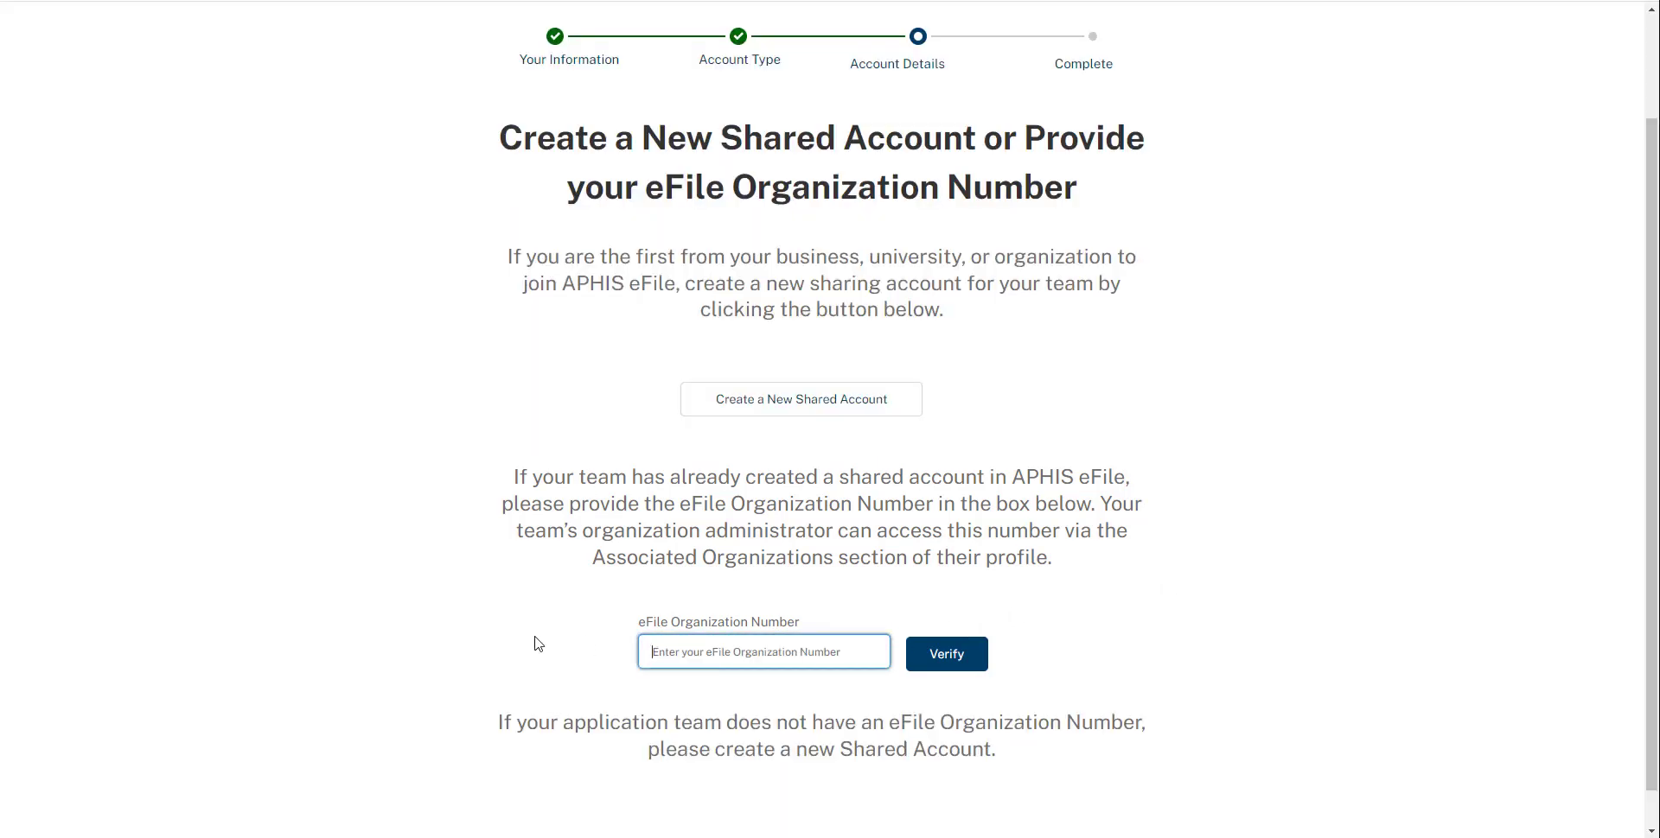
pyautogui.click(1414, 623)
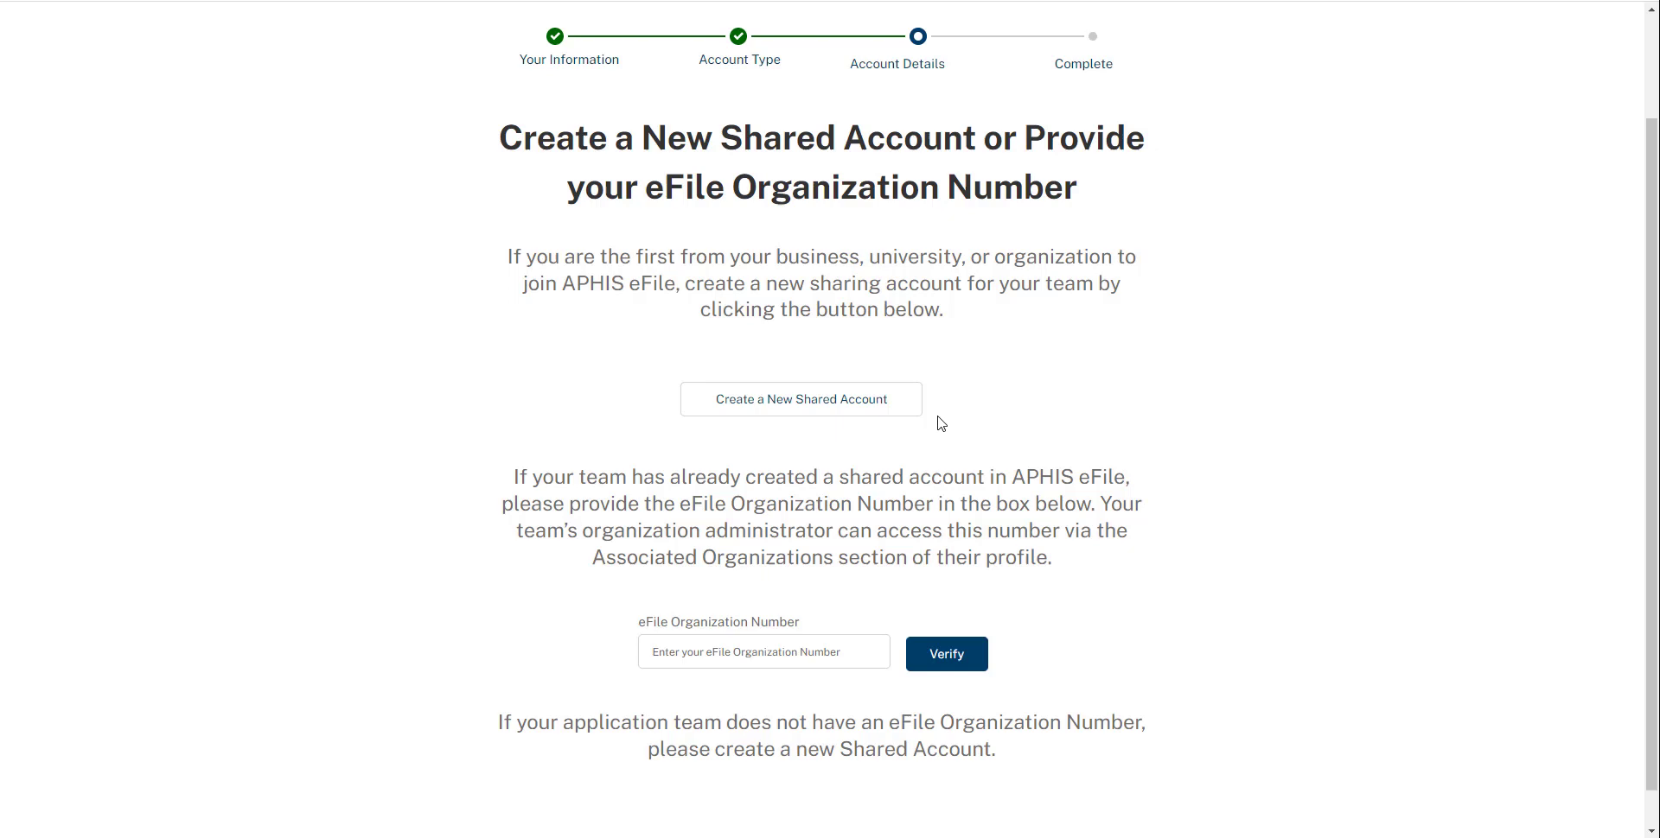
# - Create a new shared organization named 'Organic Importers, LLC' and enter its city and phone number
pyautogui.click(884, 410)
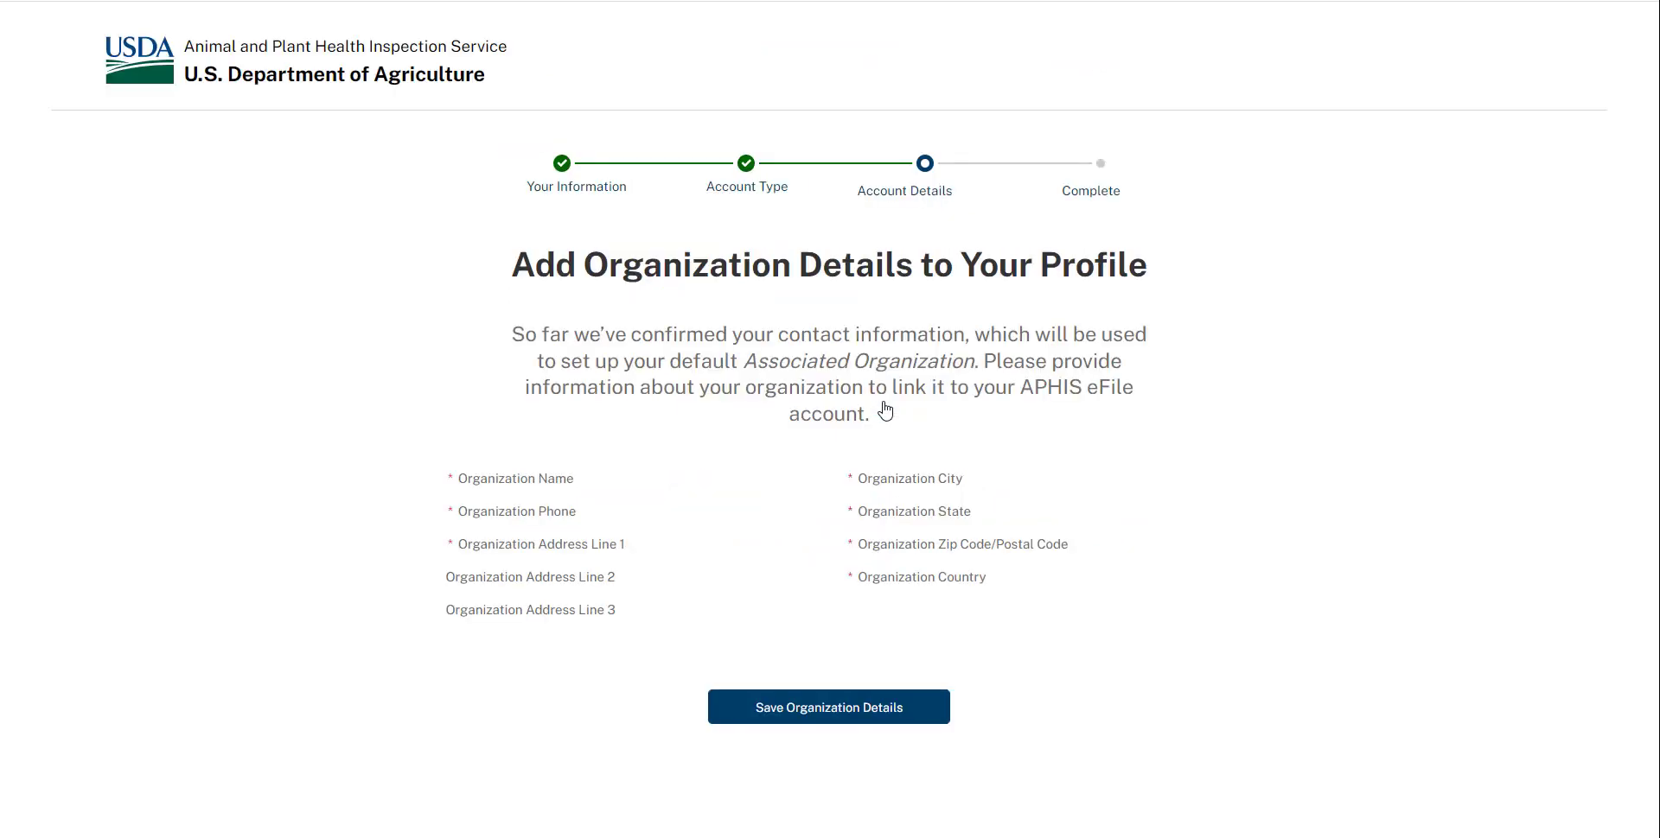
pyautogui.click(726, 510)
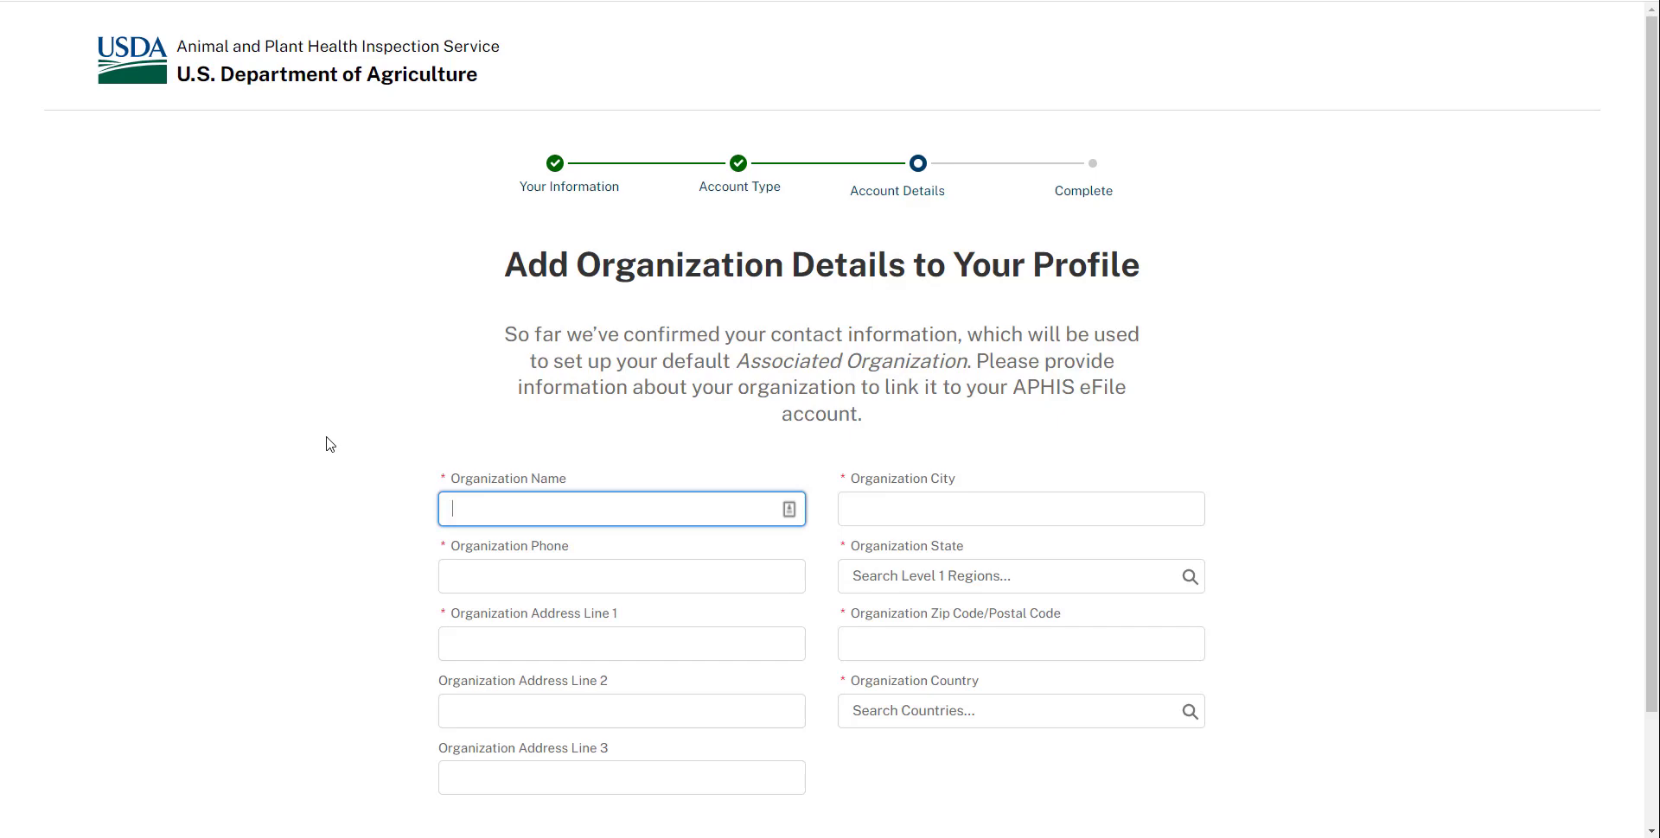
pyautogui.write('Organic Importers, LLC')
pyautogui.click(874, 496)
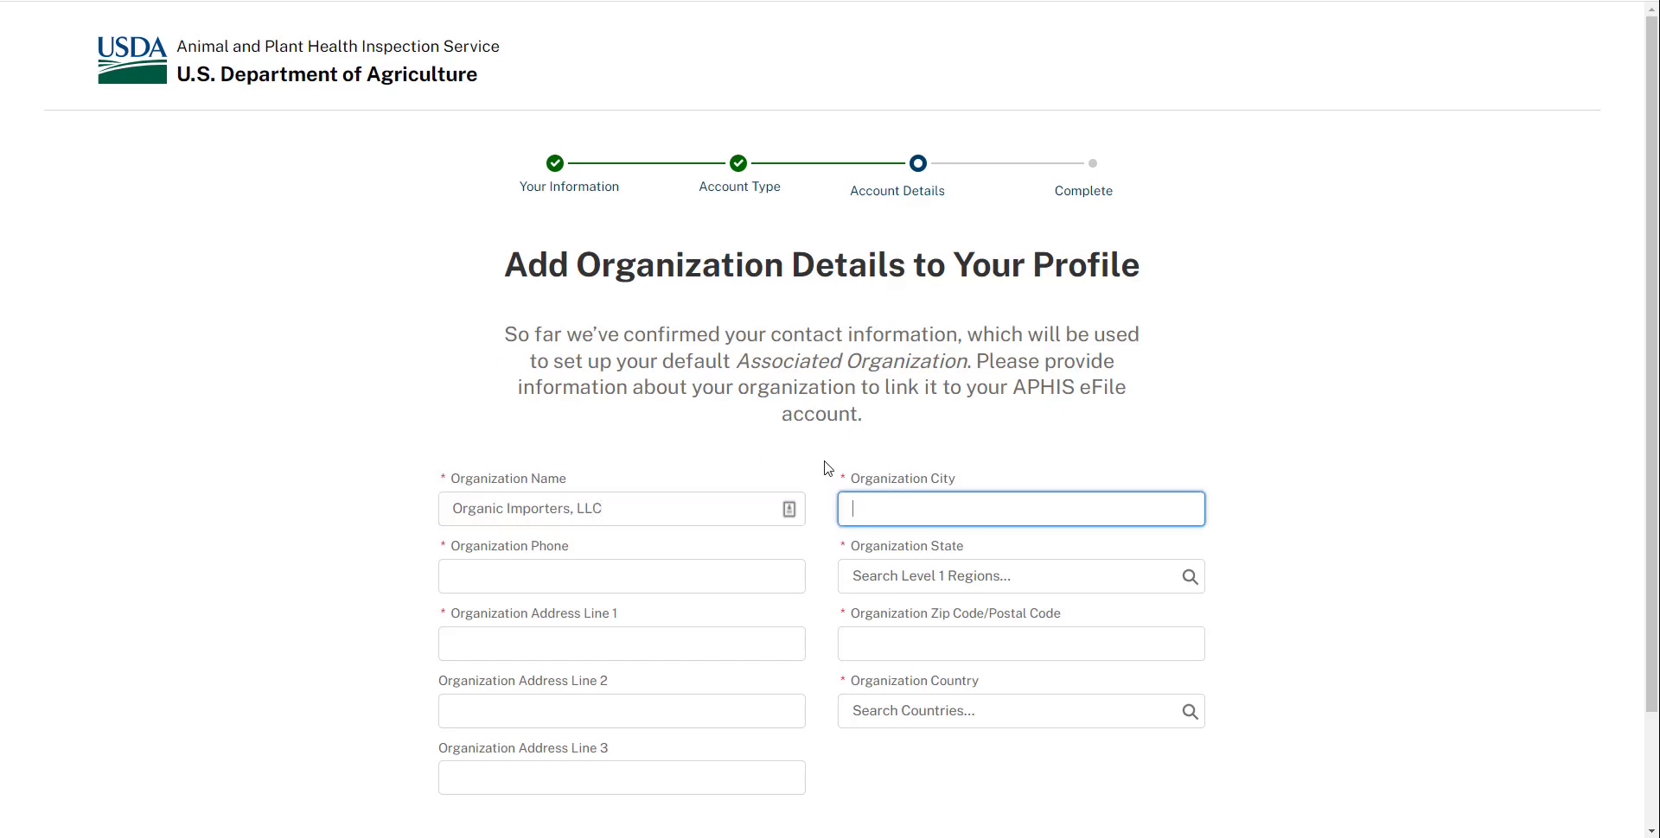
pyautogui.write('Arlington')
pyautogui.click(780, 569)
pyautogui.write('111-222-3333')
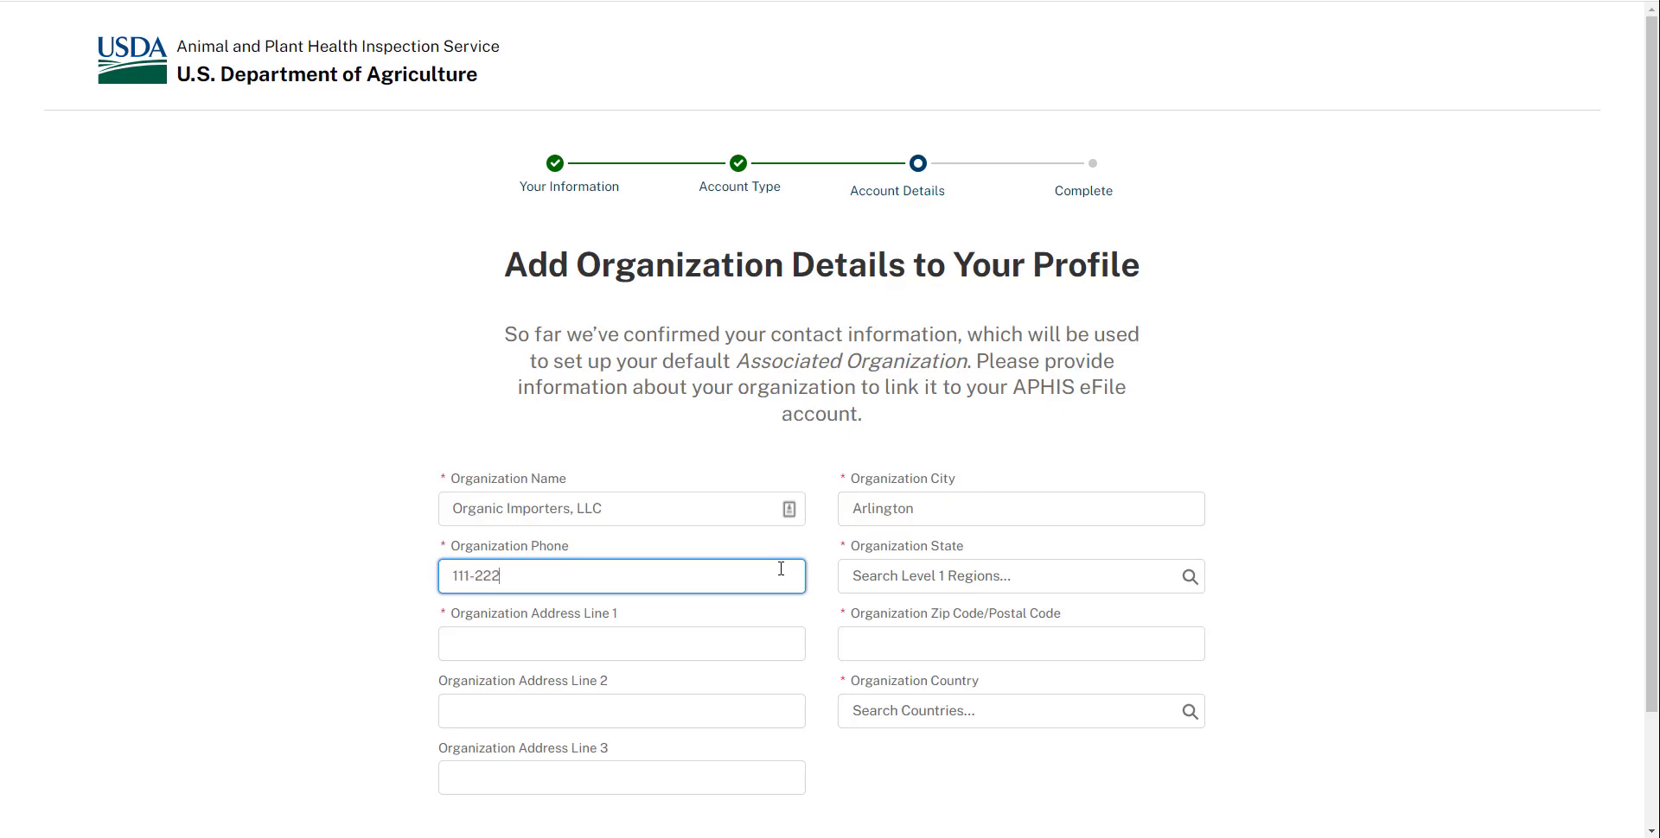
# - Set state Virginia (VA) and country United States of America, plus the ZIP code and street address
pyautogui.click(1054, 585)
pyautogui.write('virginia')
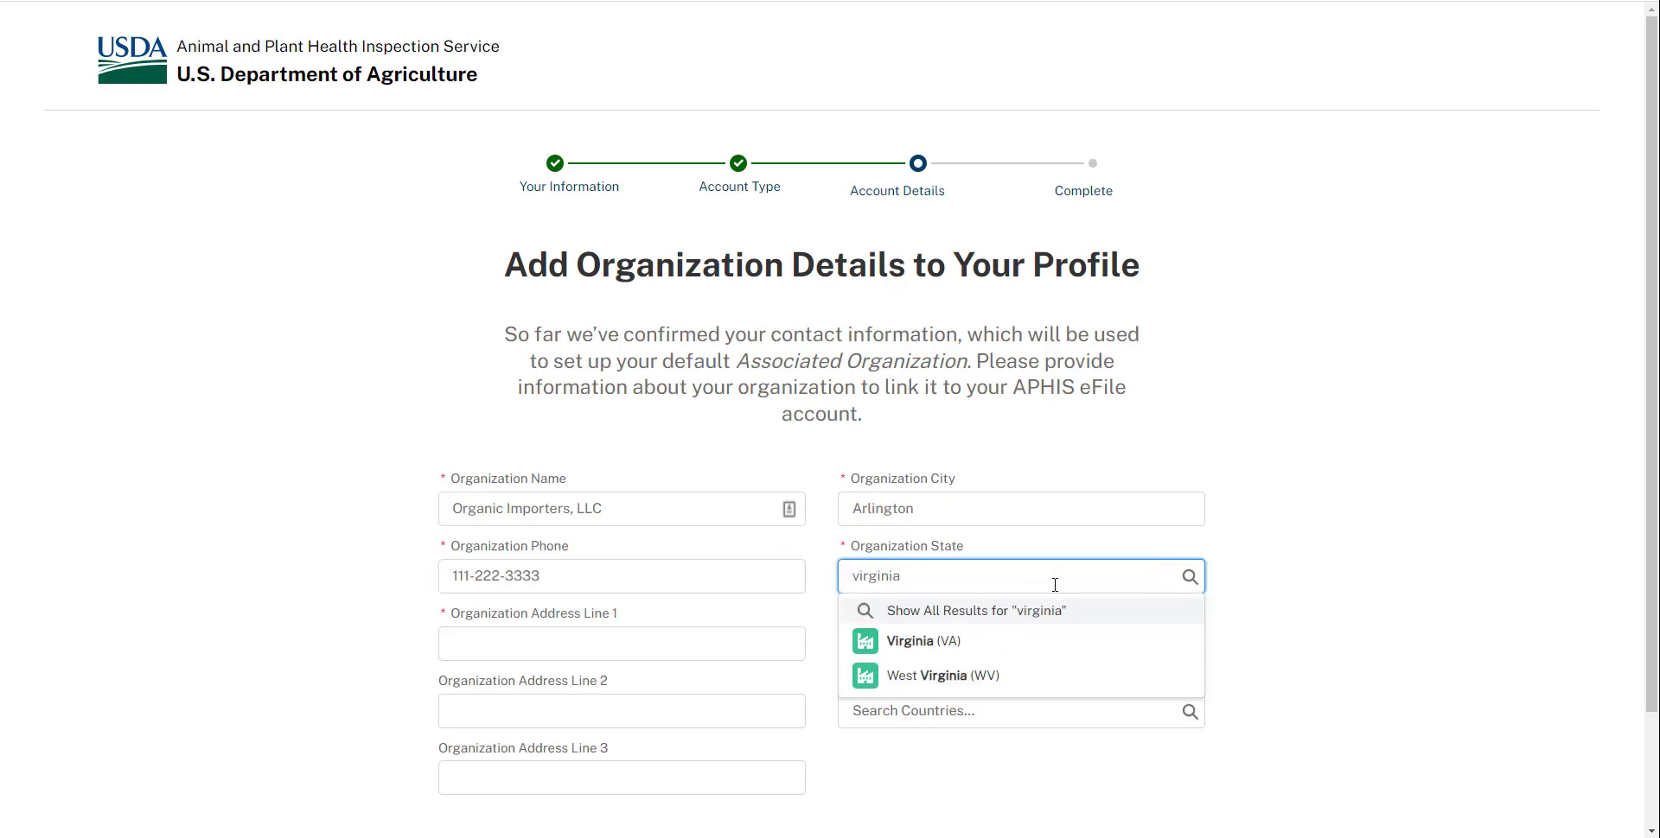
pyautogui.click(984, 640)
pyautogui.click(983, 645)
pyautogui.write('2')
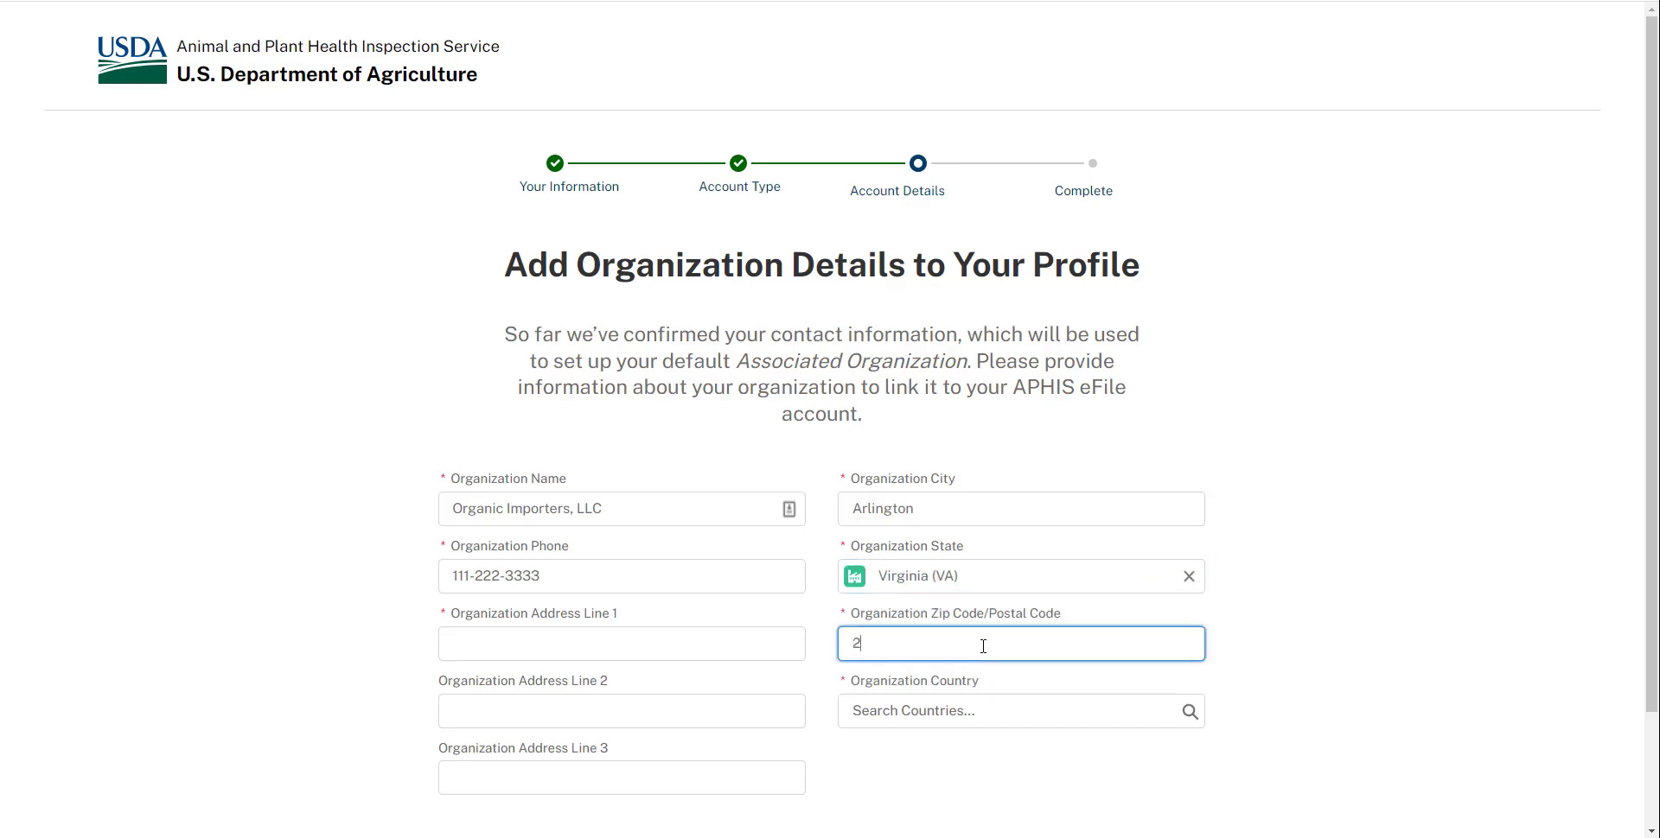
pyautogui.write('2209')
pyautogui.click(961, 721)
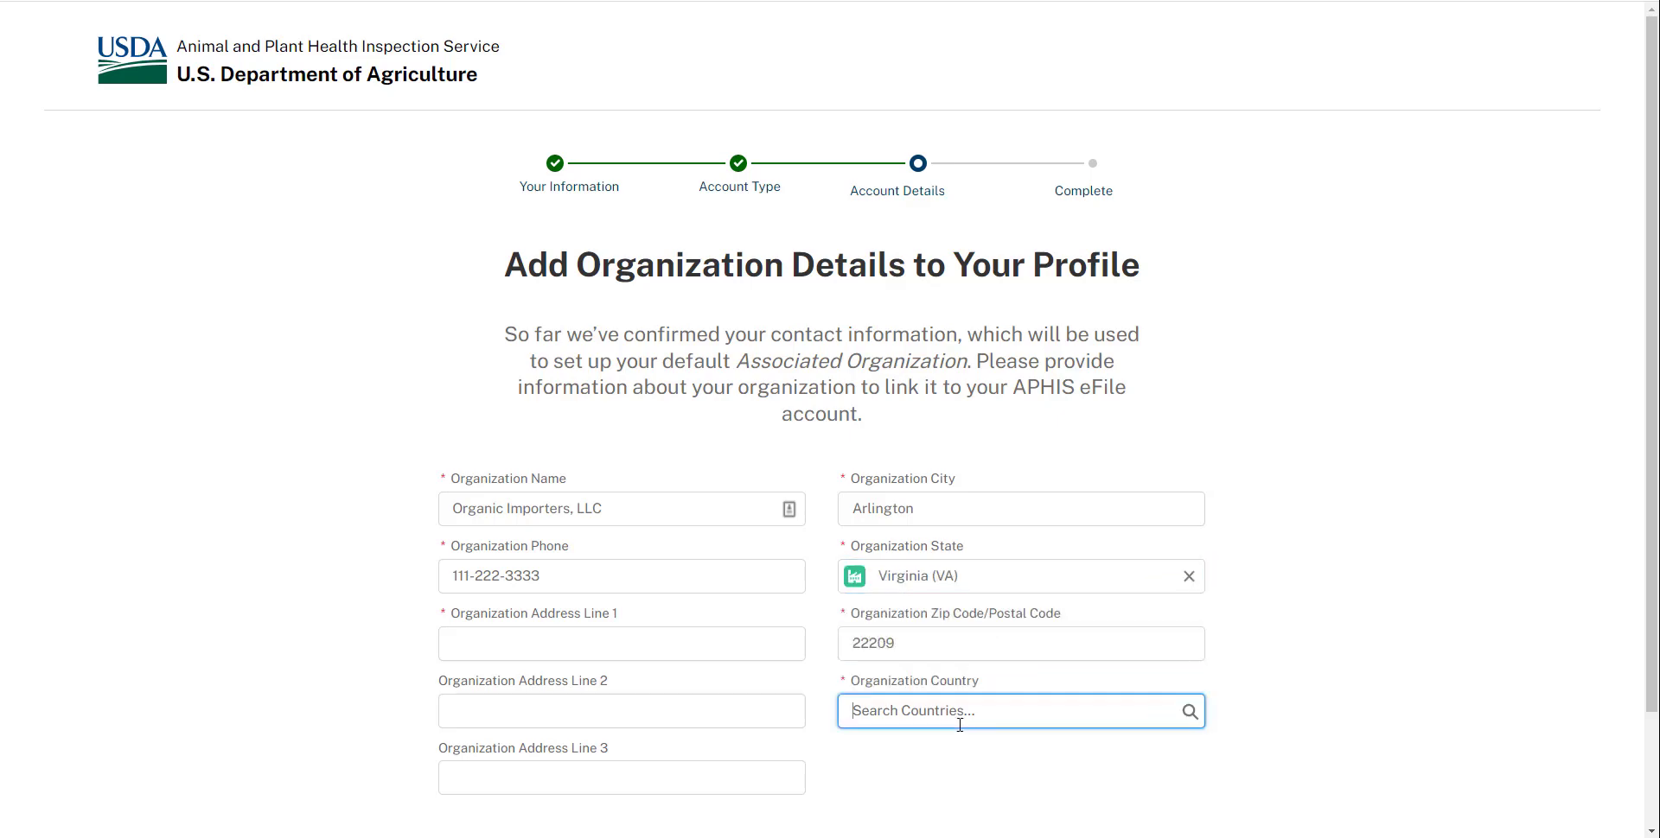
pyautogui.write('united')
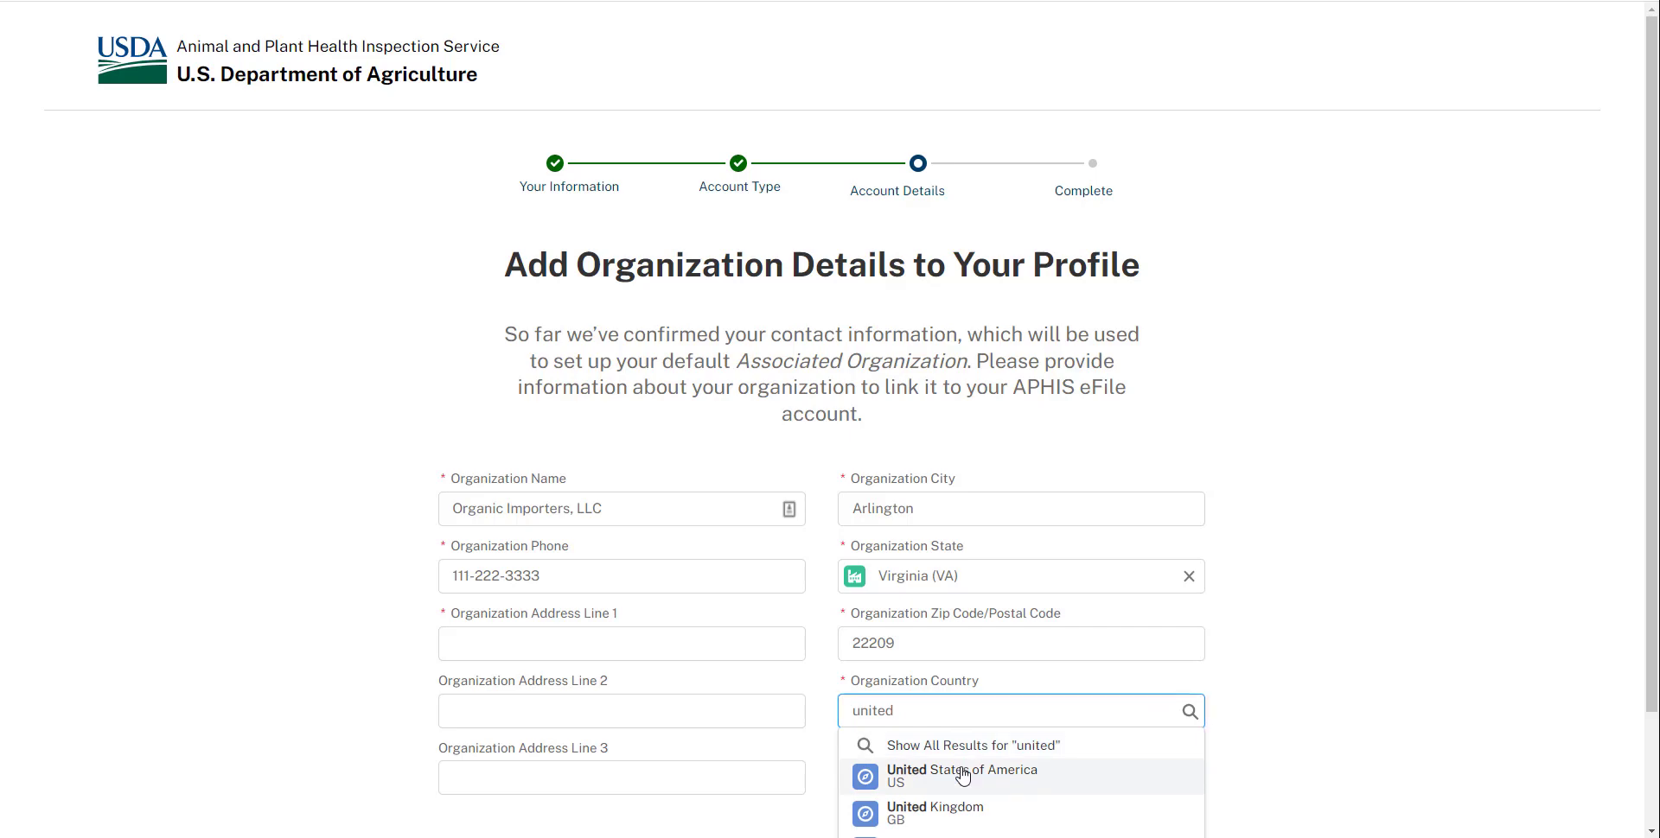
pyautogui.click(960, 775)
pyautogui.click(682, 644)
pyautogui.write('123 Main Dr.')
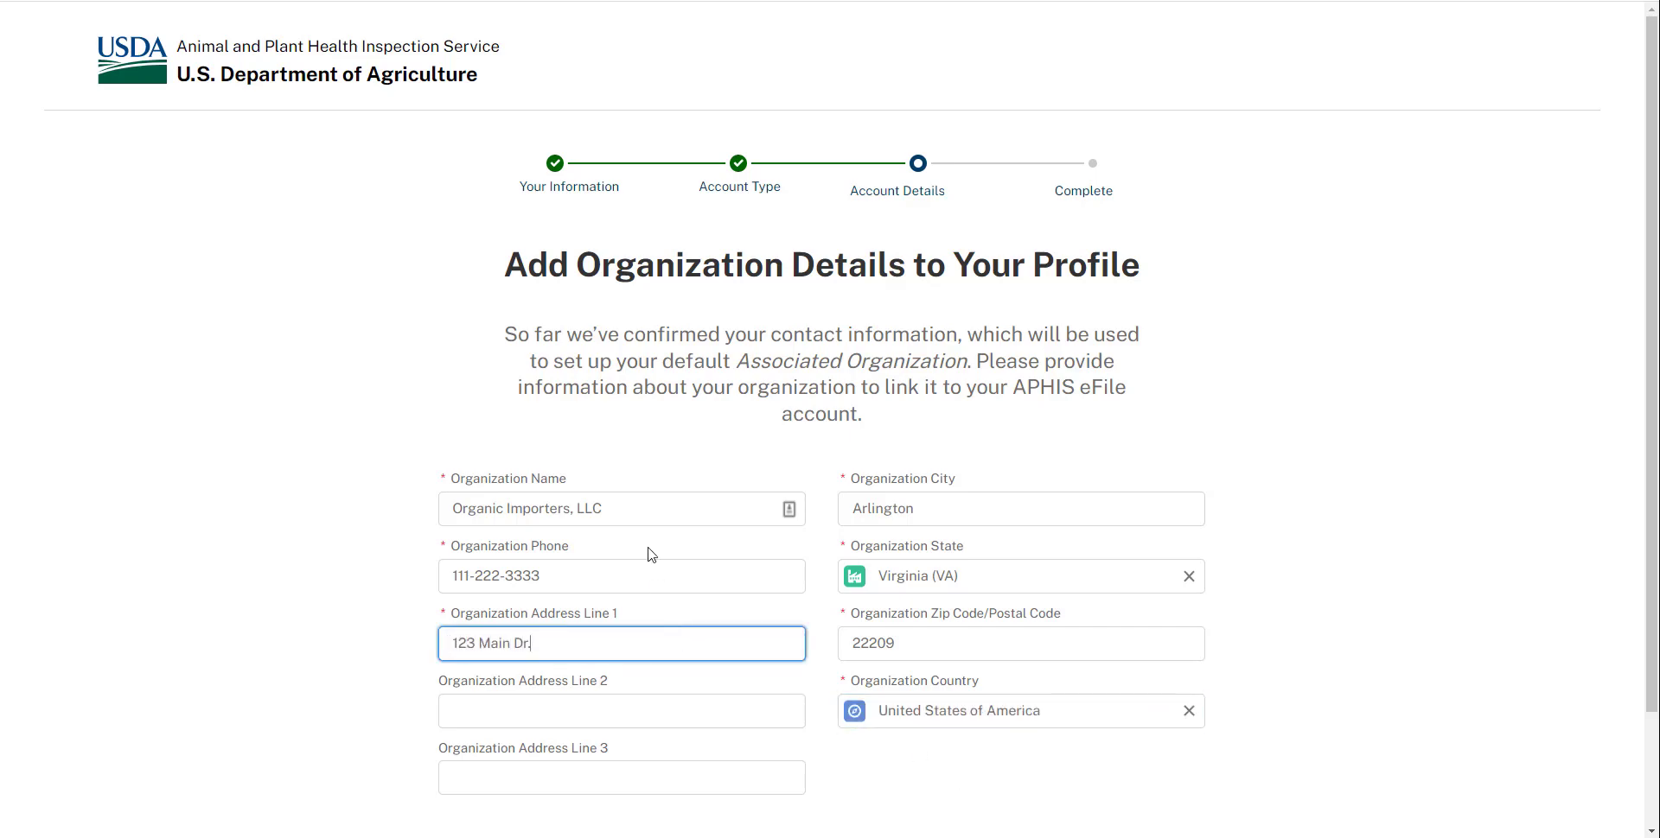
pyautogui.scroll(-2, 1656, 443)
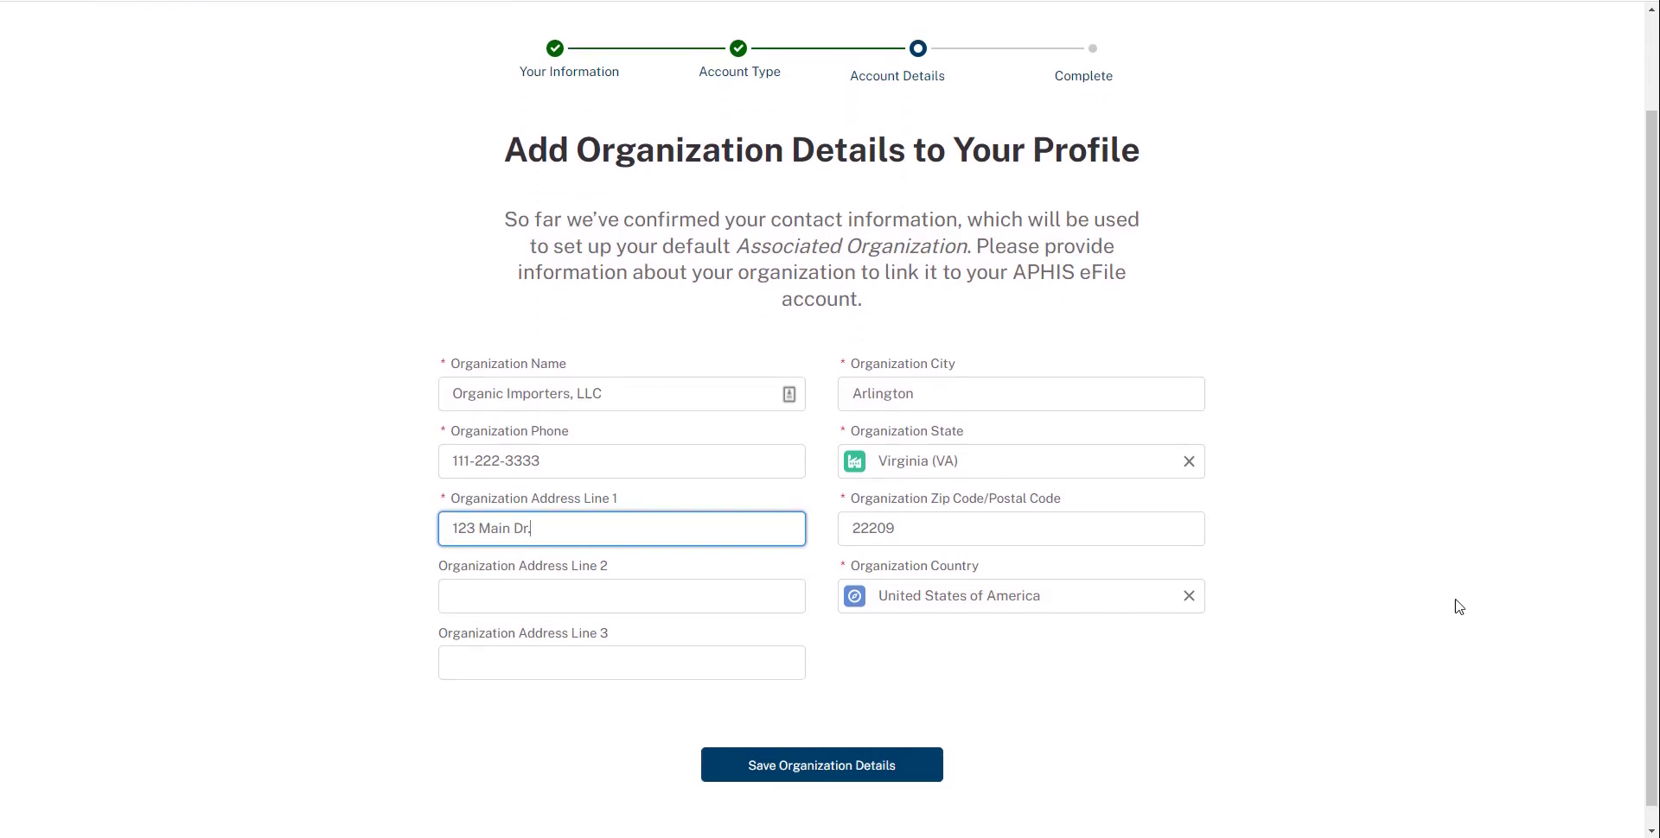
# - Save the organization details, then confirm them on the review page
pyautogui.click(888, 774)
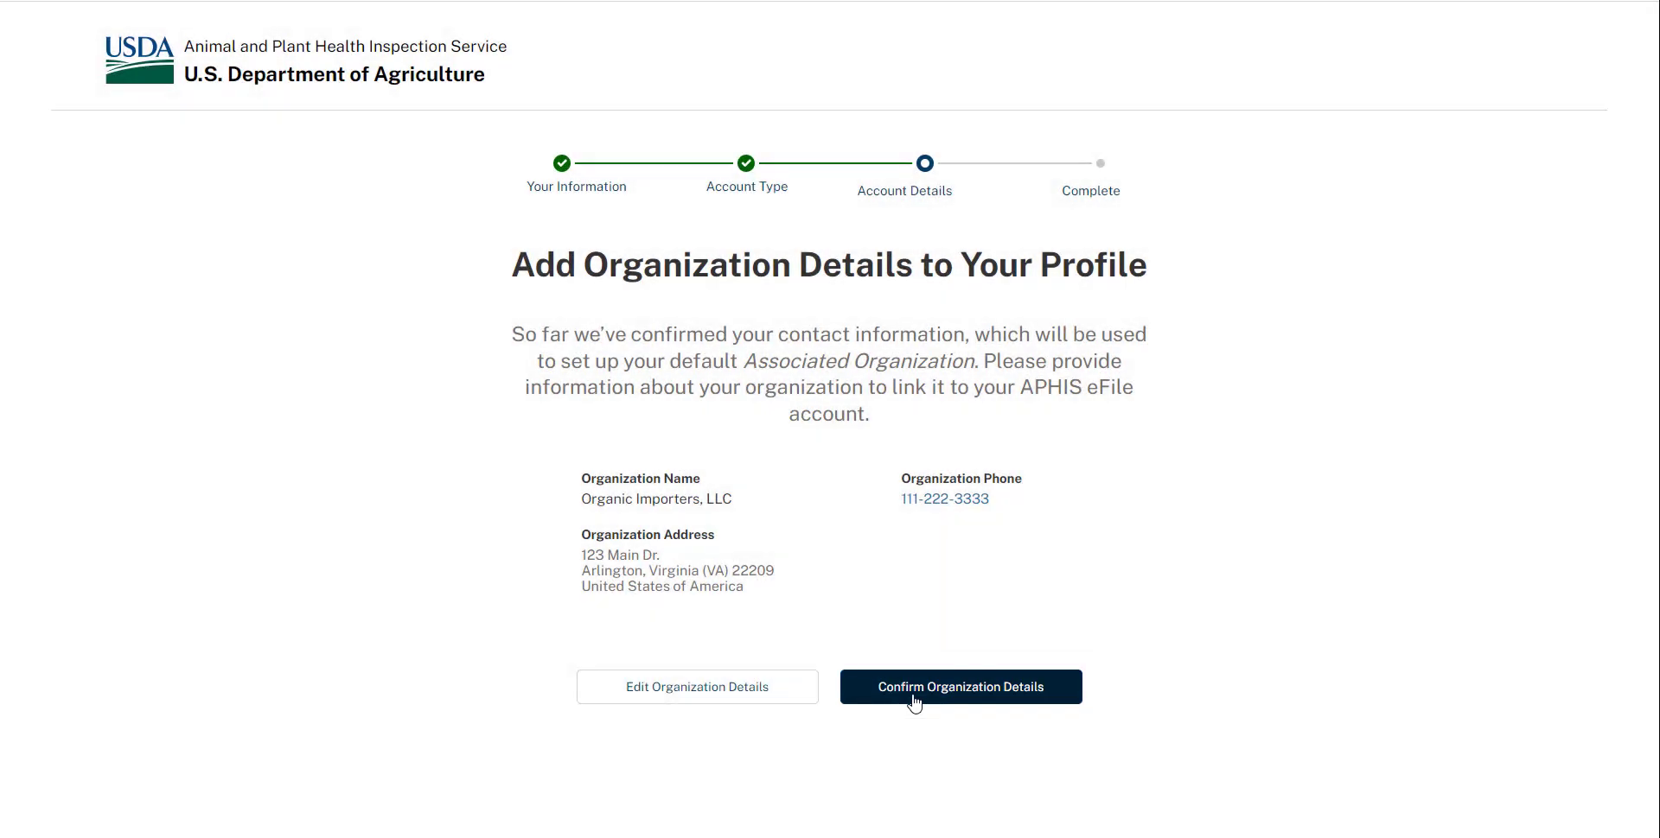
pyautogui.click(915, 706)
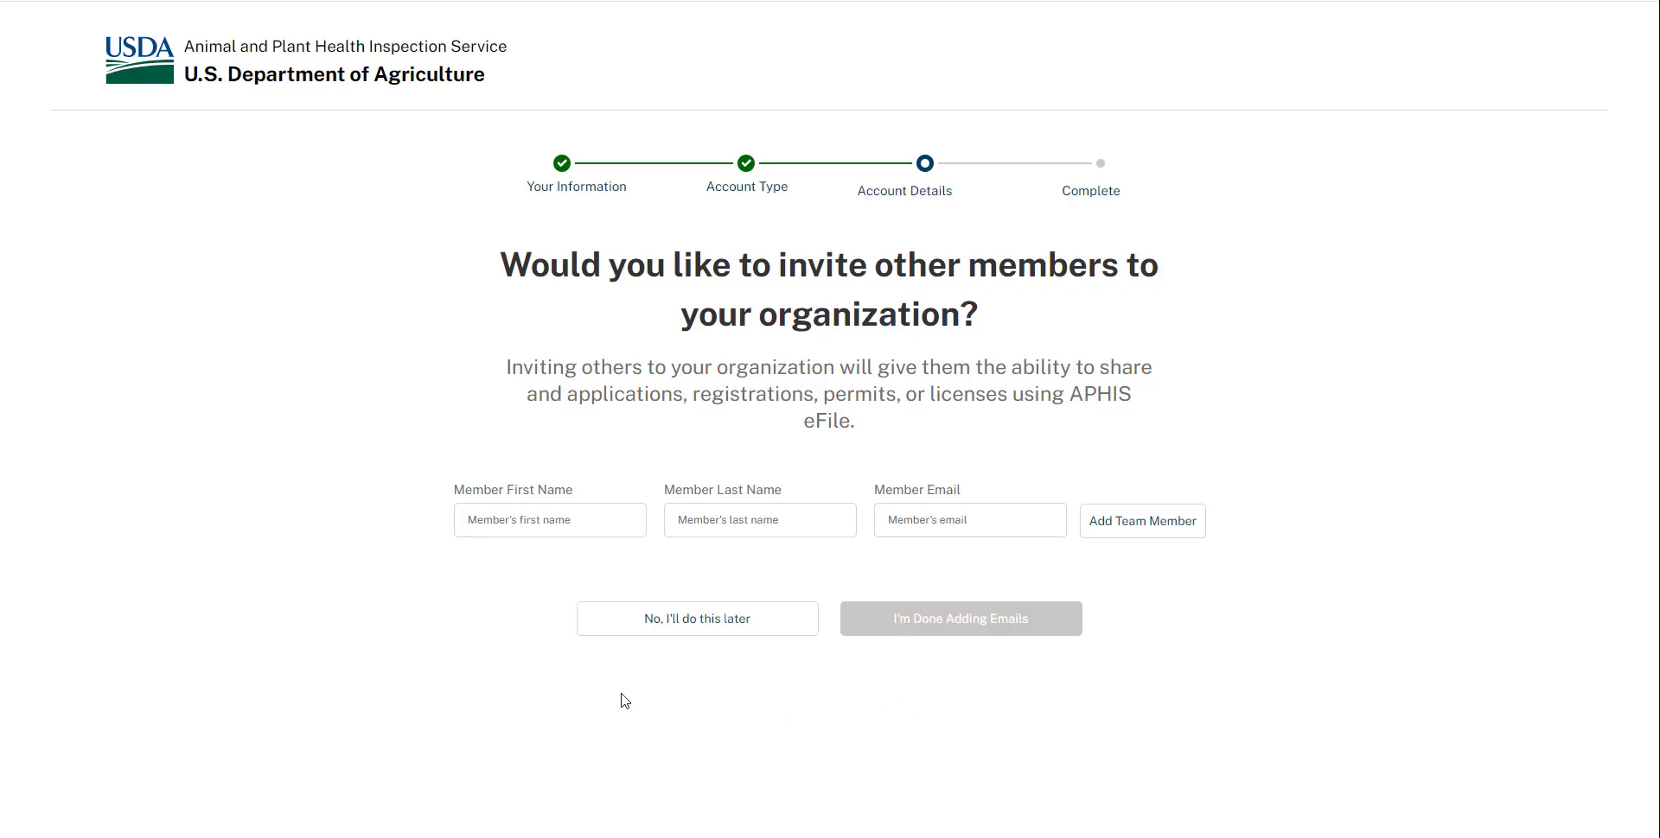
# - Add the first team member's first name, last name and e-mail to the invitation list
pyautogui.click(530, 517)
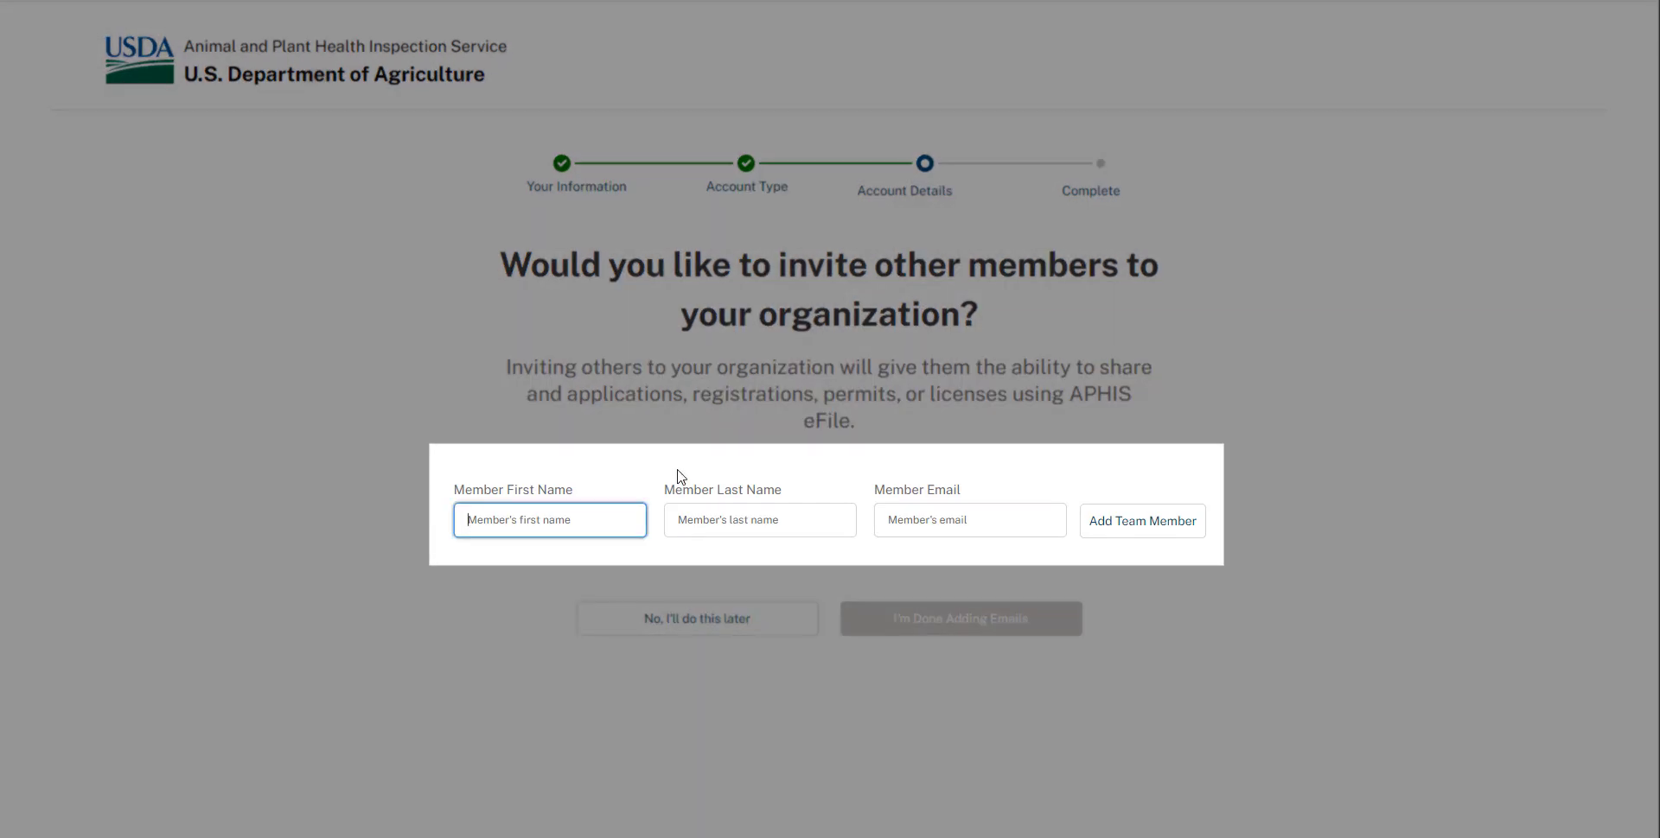
pyautogui.write('John')
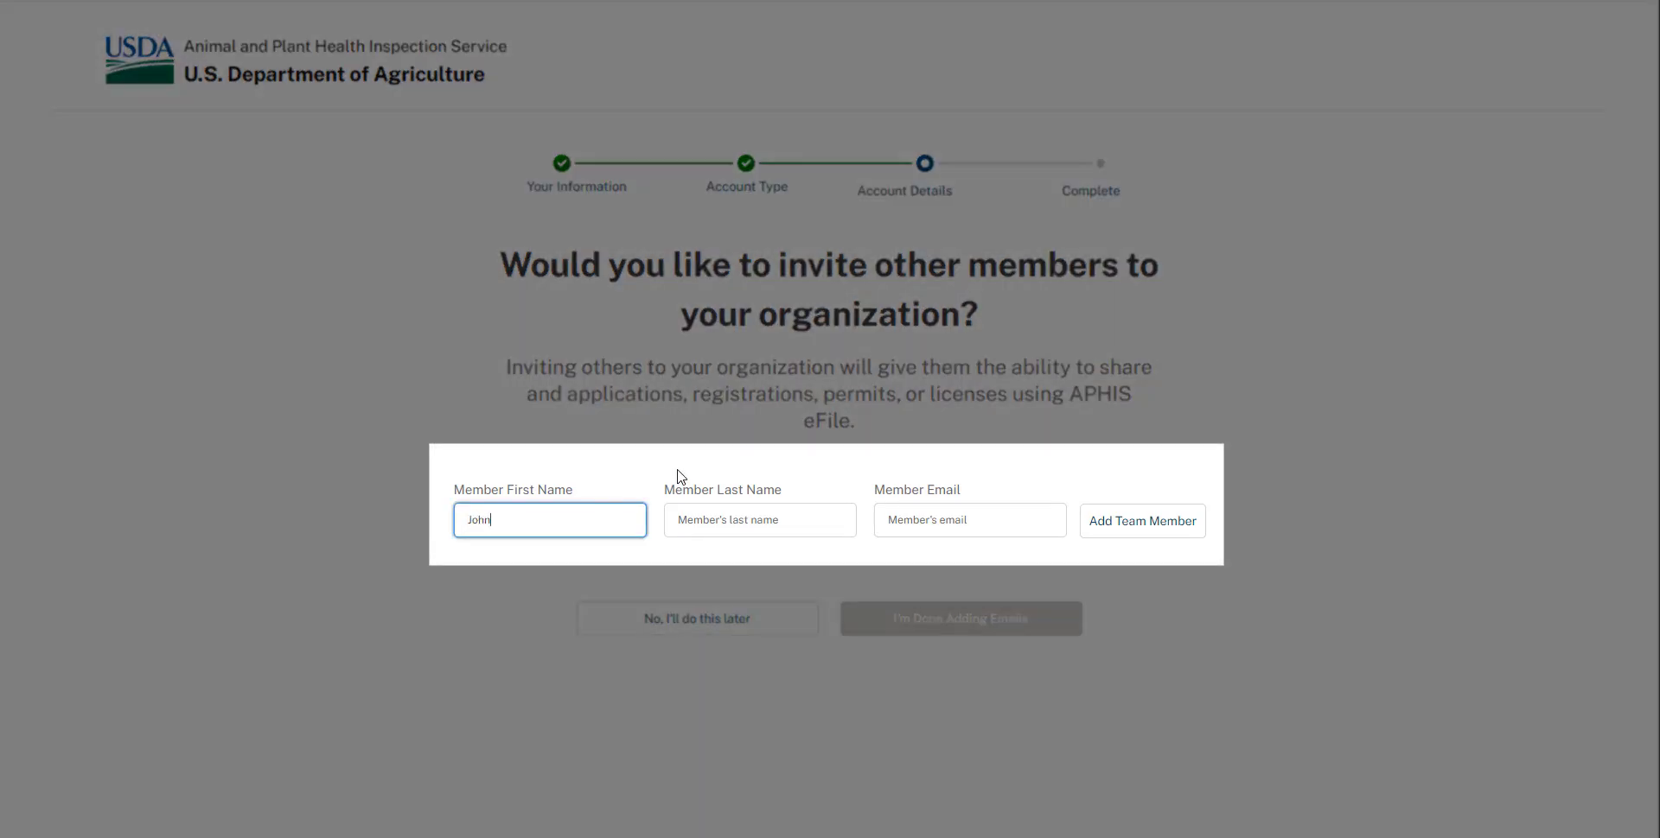
pyautogui.press('Tab')
pyautogui.write('Doe')
pyautogui.press('Tab')
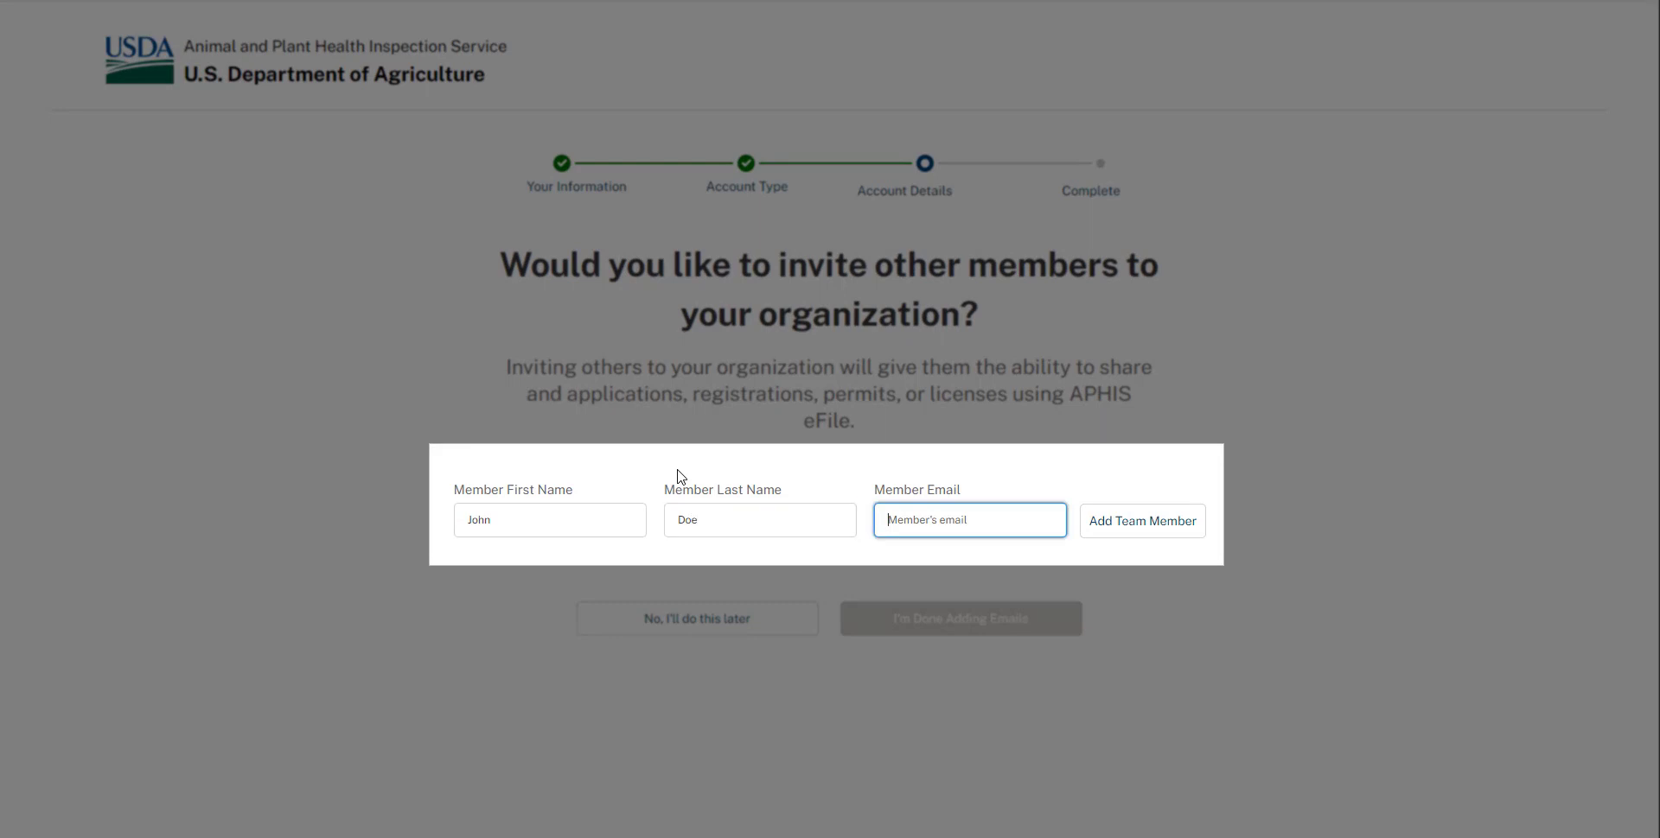
pyautogui.write('john.doe')
pyautogui.write('@g')
pyautogui.write('mail.com')
pyautogui.write('.invalid')
pyautogui.click(1120, 531)
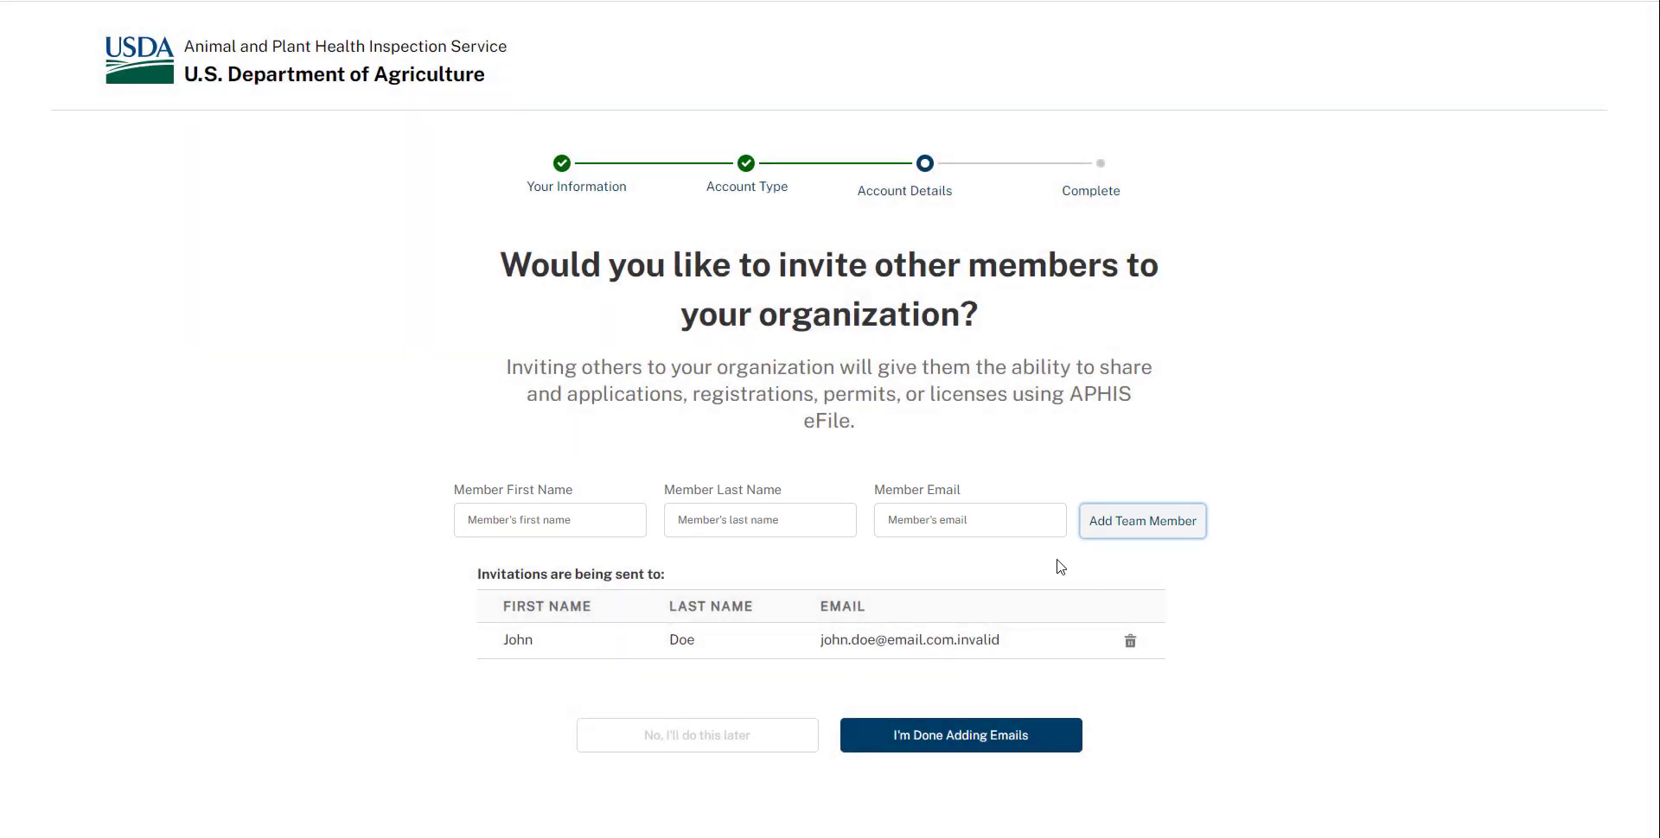
# - Add the second team member's first name, last name and e-mail to the invitation list
pyautogui.click(607, 528)
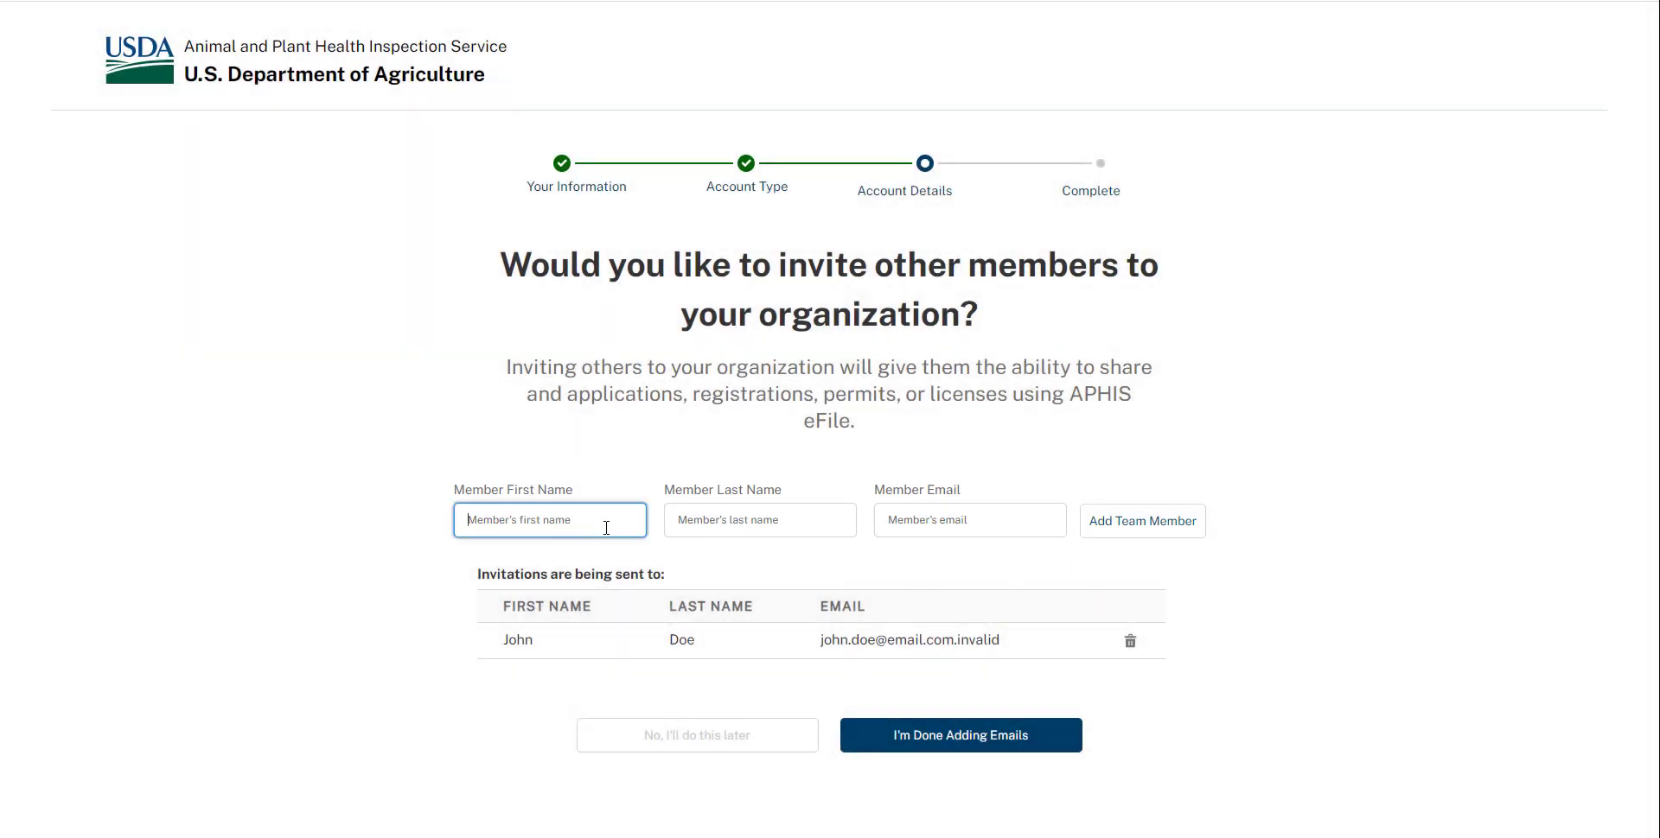
pyautogui.write('Jane')
pyautogui.press('Tab')
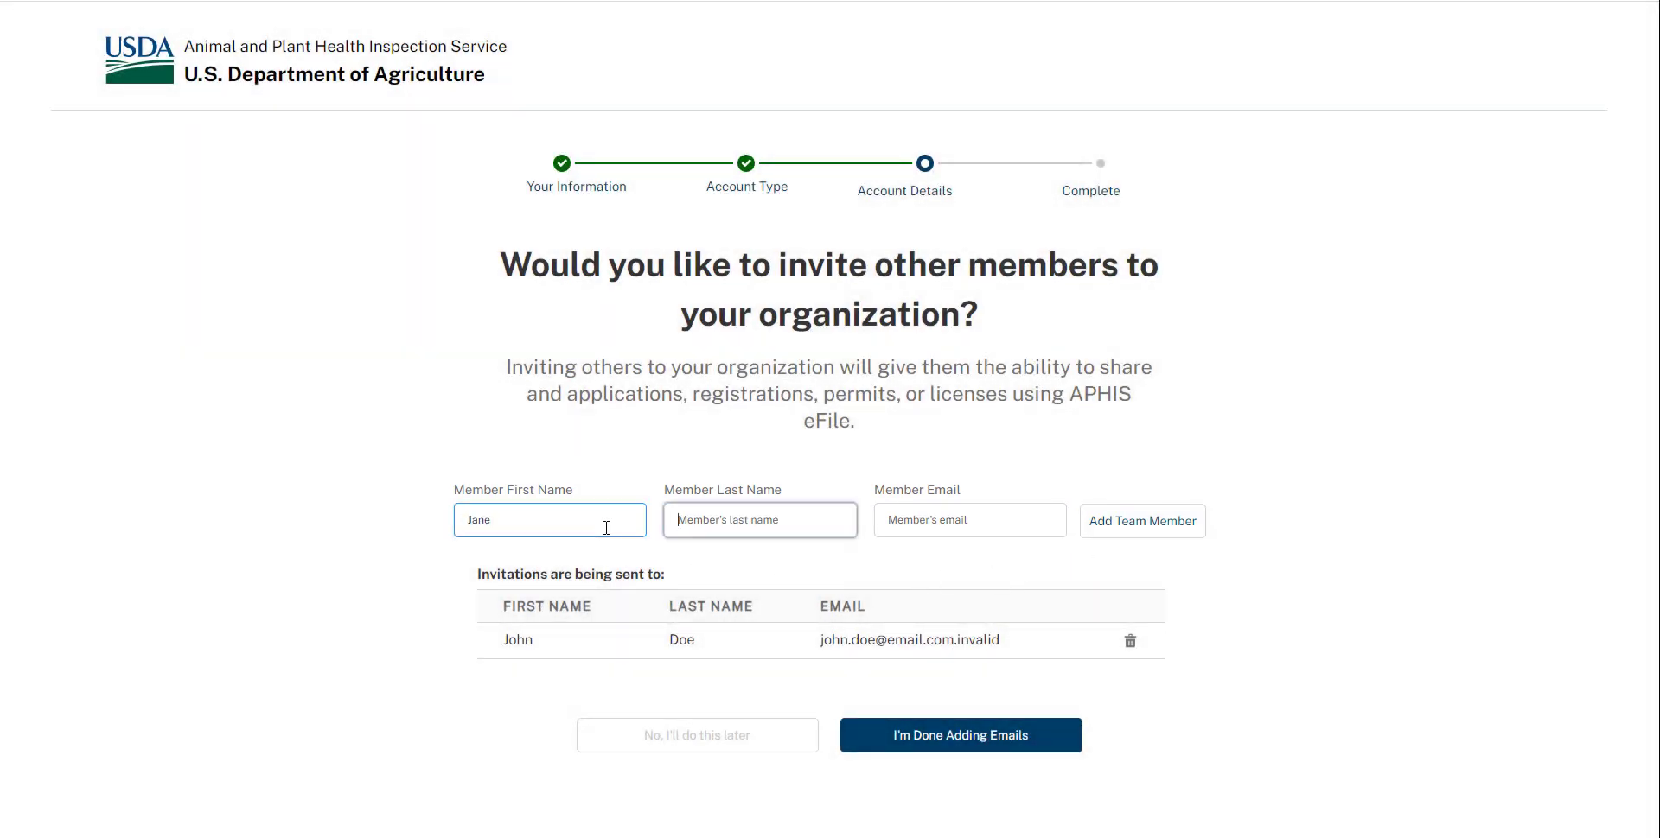
pyautogui.write('Doe')
pyautogui.press('Tab')
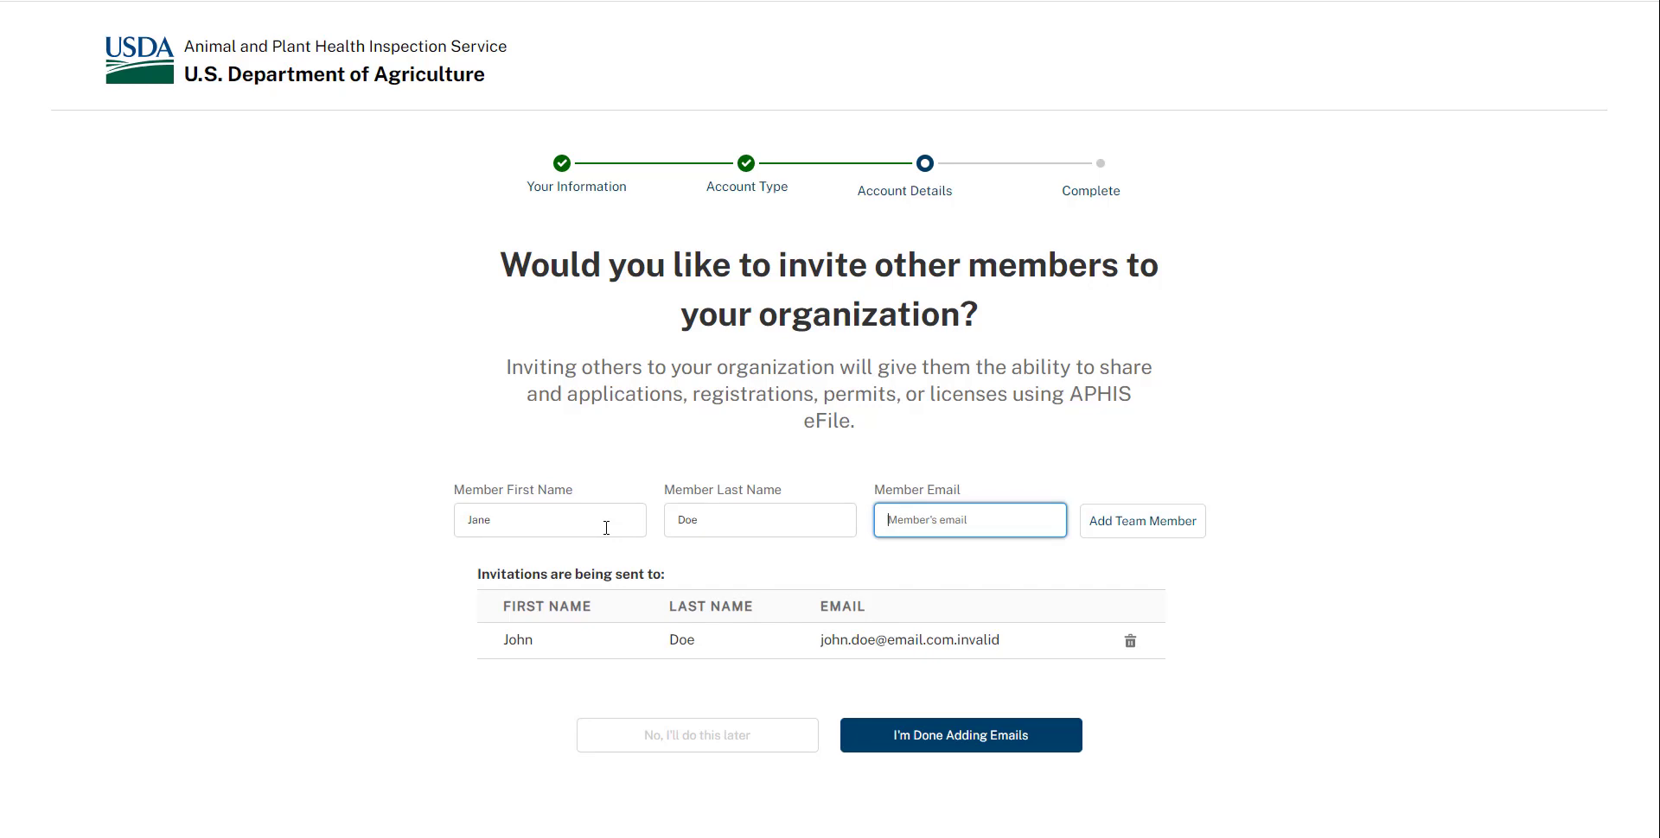
pyautogui.write('jane.doe.')
pyautogui.press('BackSpace')
pyautogui.write('@')
pyautogui.write('il.invalid')
pyautogui.click(1116, 532)
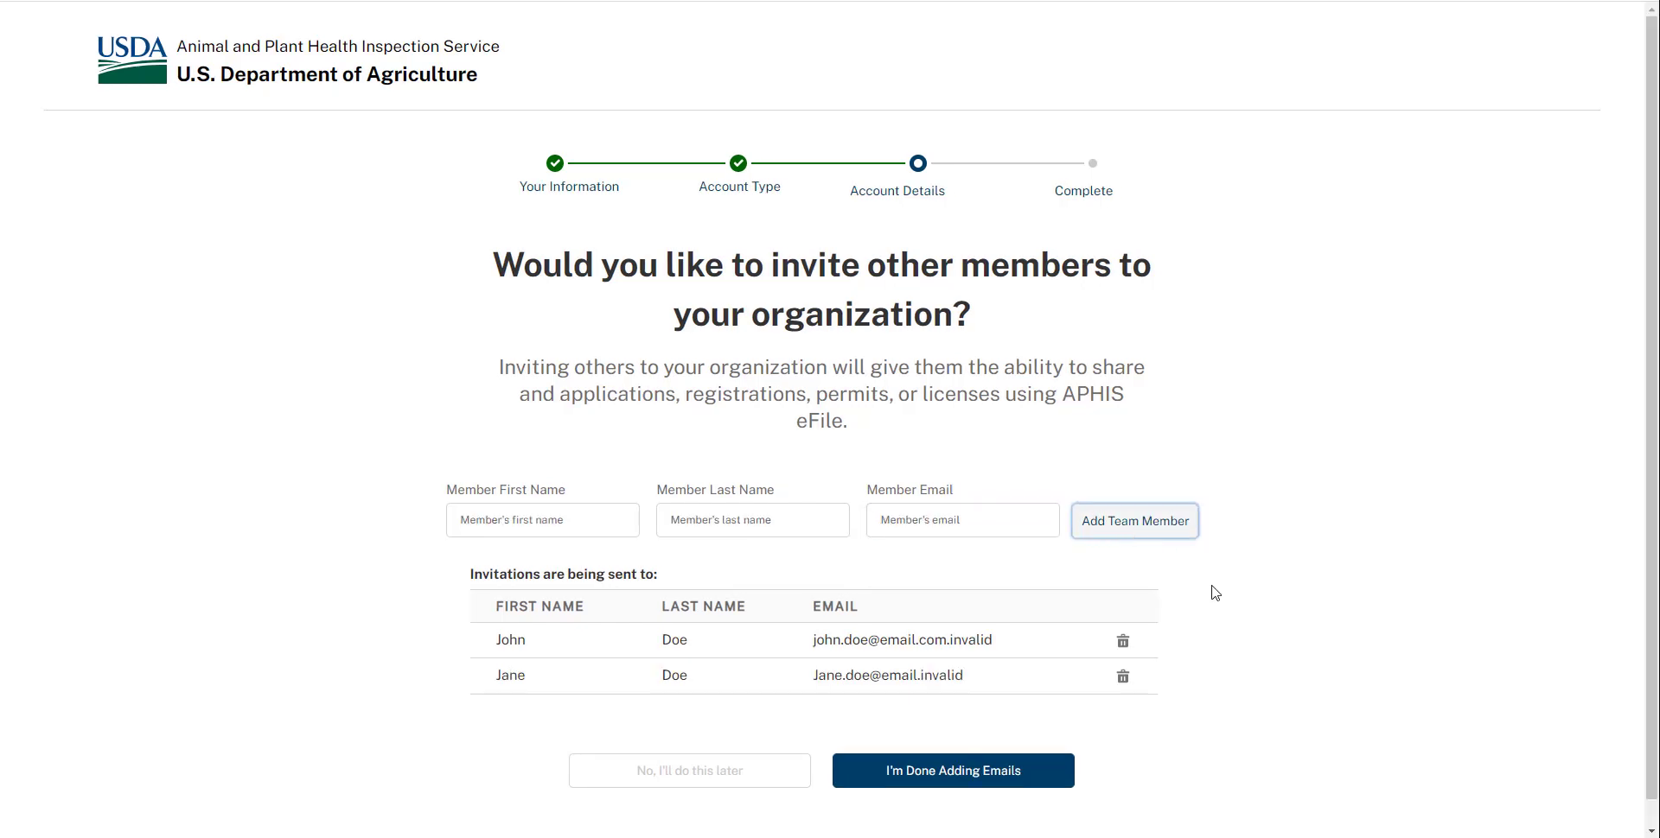
pyautogui.scroll(-1, 1236, 659)
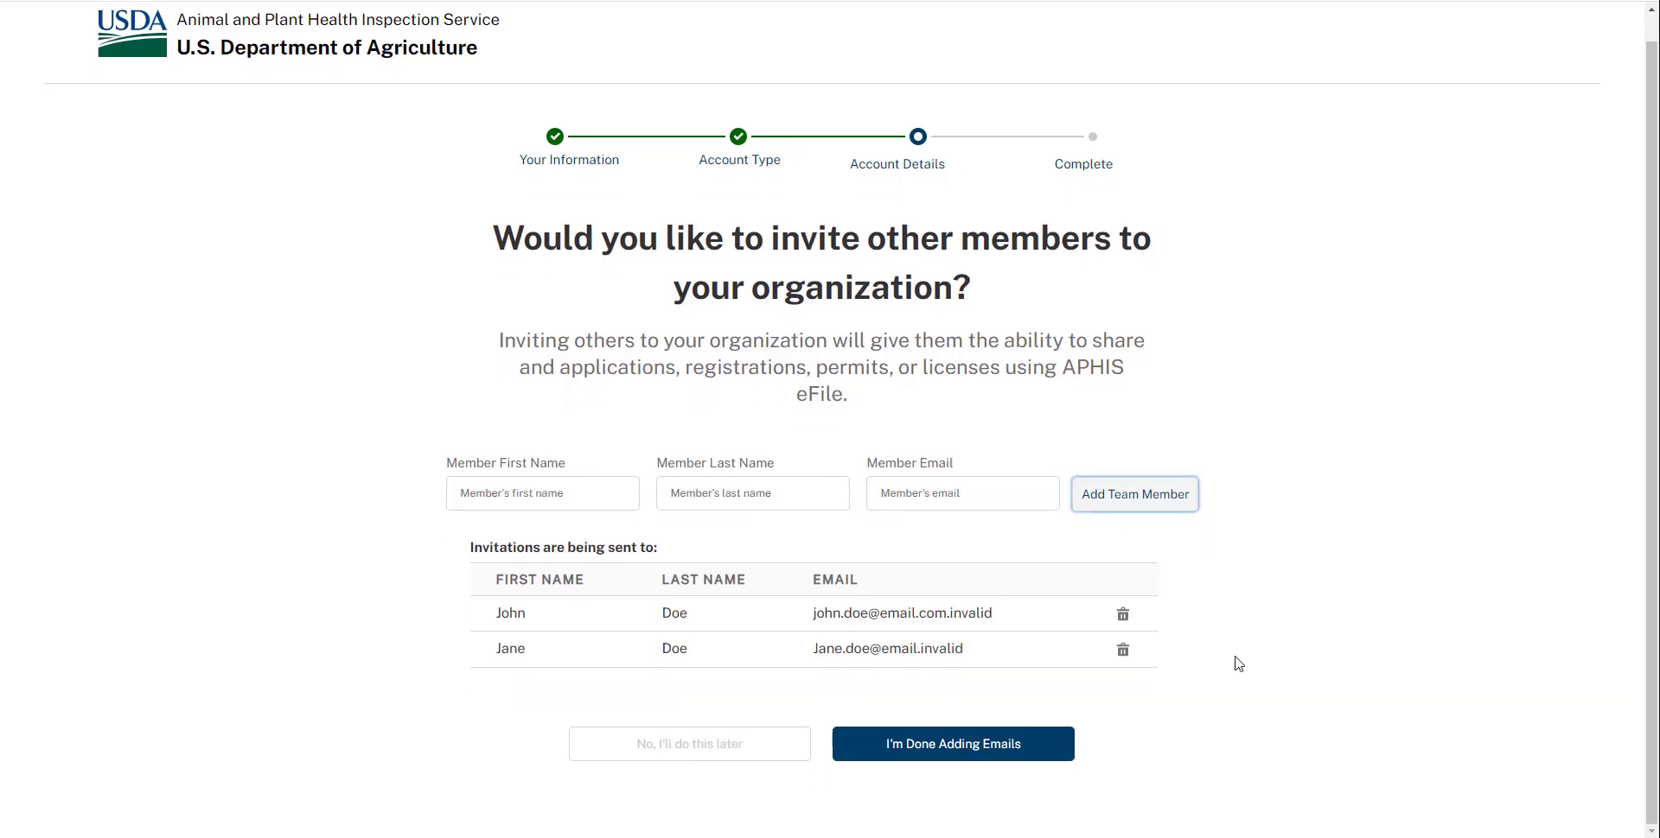
pyautogui.click(1043, 764)
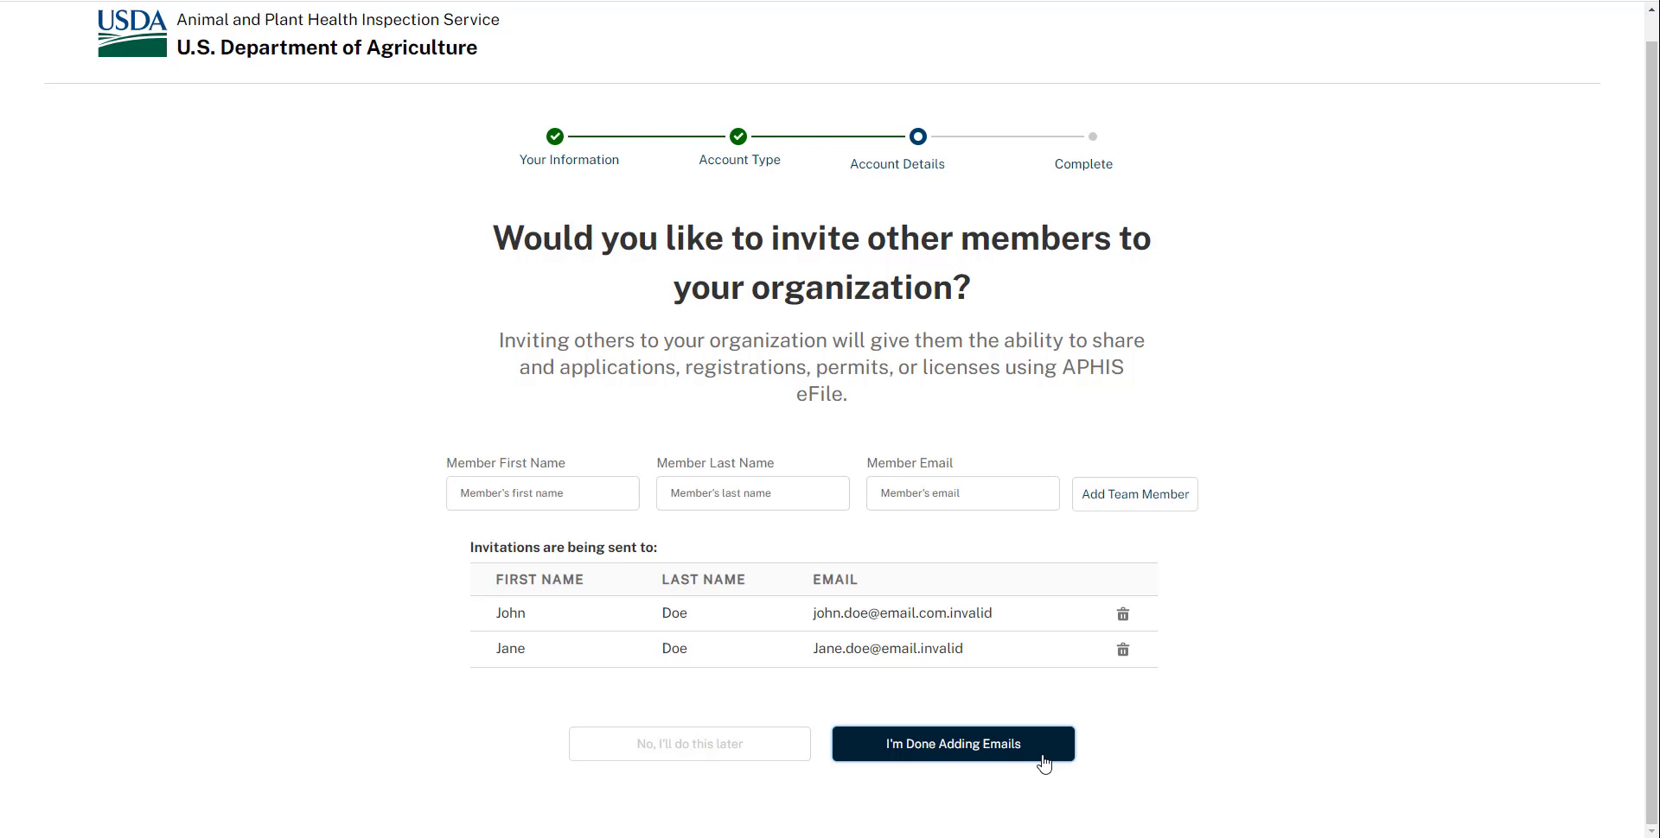
# - Finish adding emails to send both invitations, then tick the administrator responsibilities checkbox
pyautogui.click(1043, 757)
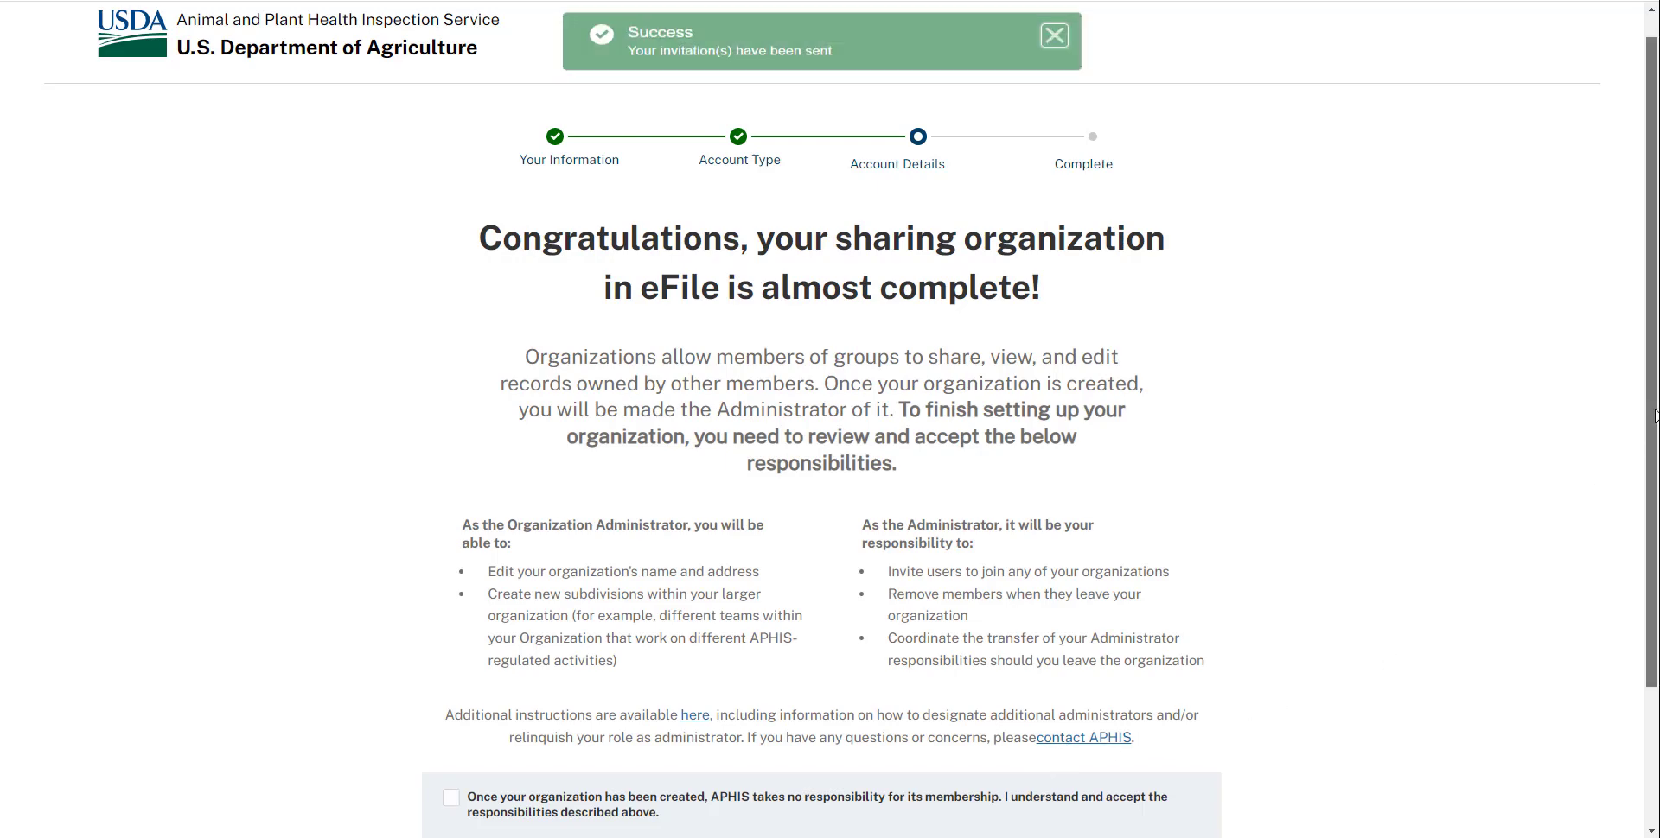
pyautogui.moveTo(1655, 415); pyautogui.dragTo(1656, 509)
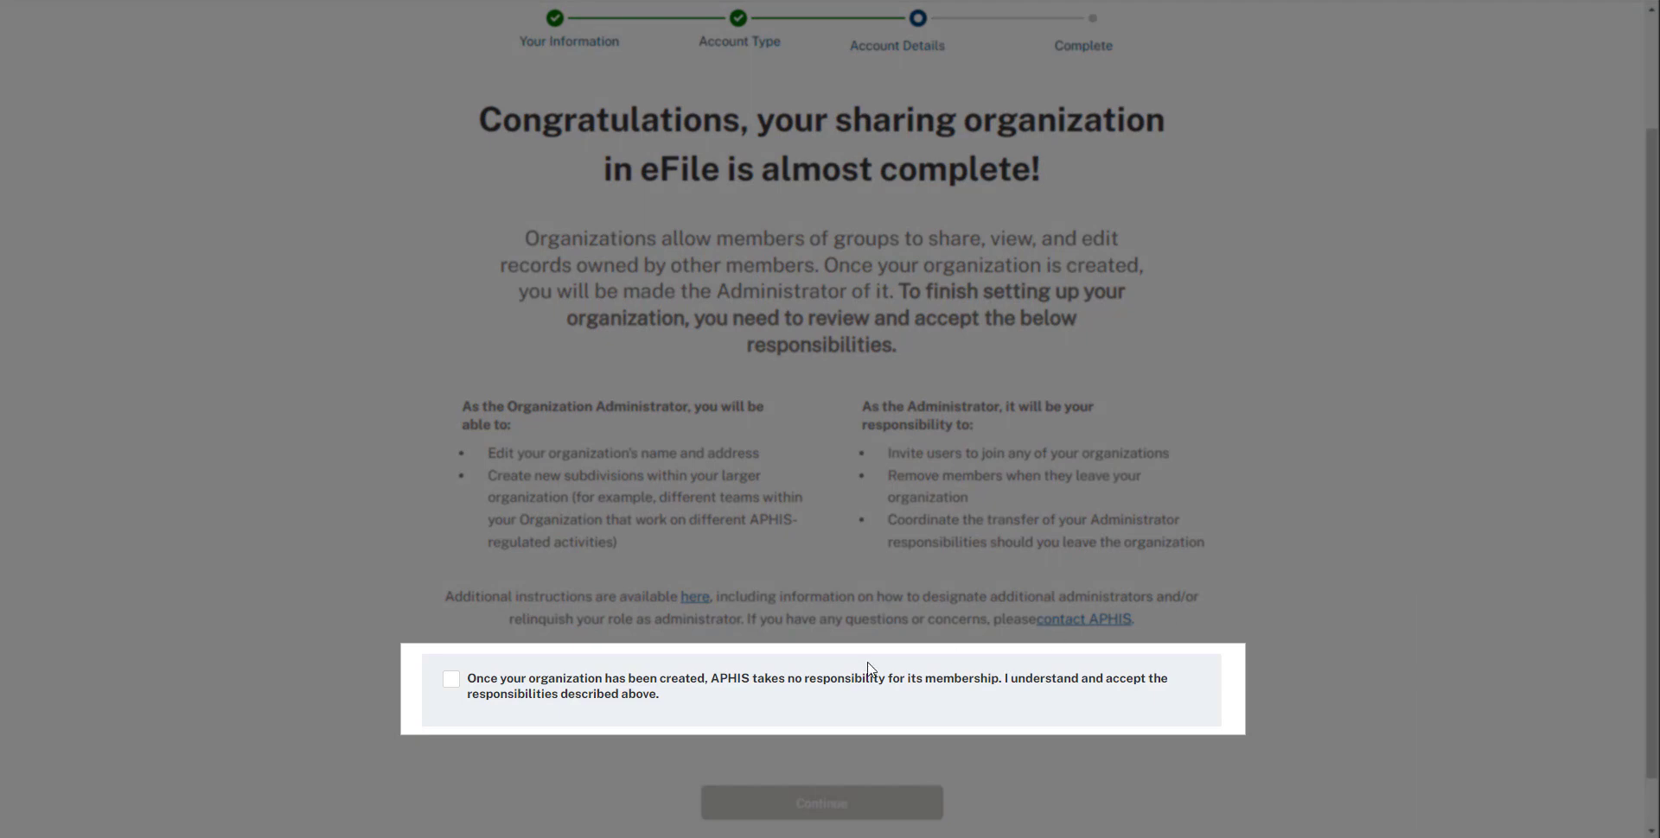
pyautogui.click(451, 681)
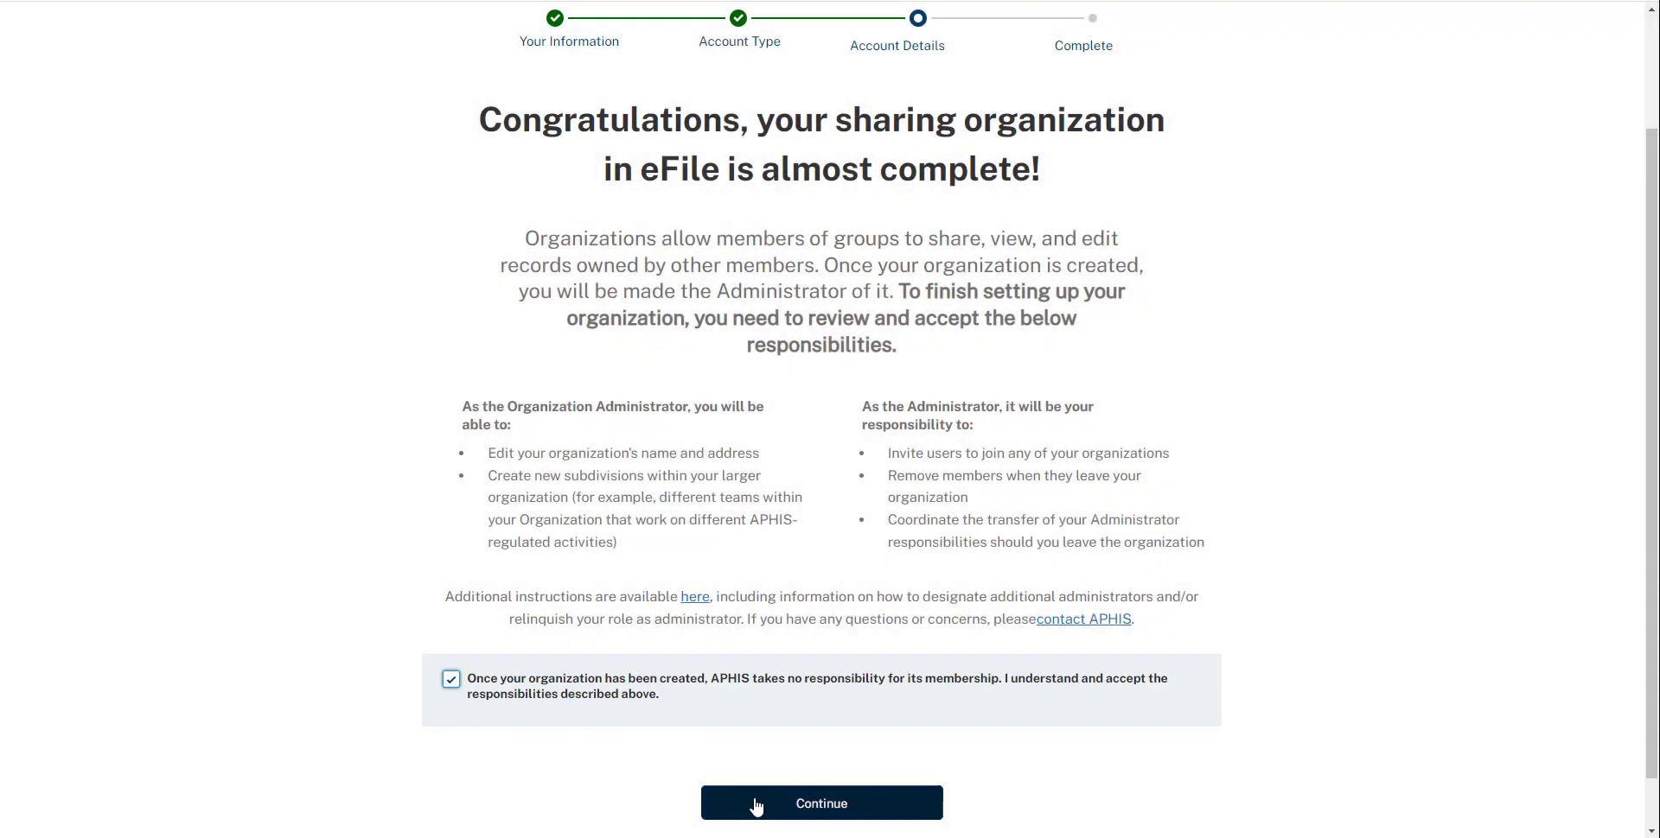
# - Continue past the accepted responsibilities to complete the organization account setup
pyautogui.click(754, 803)
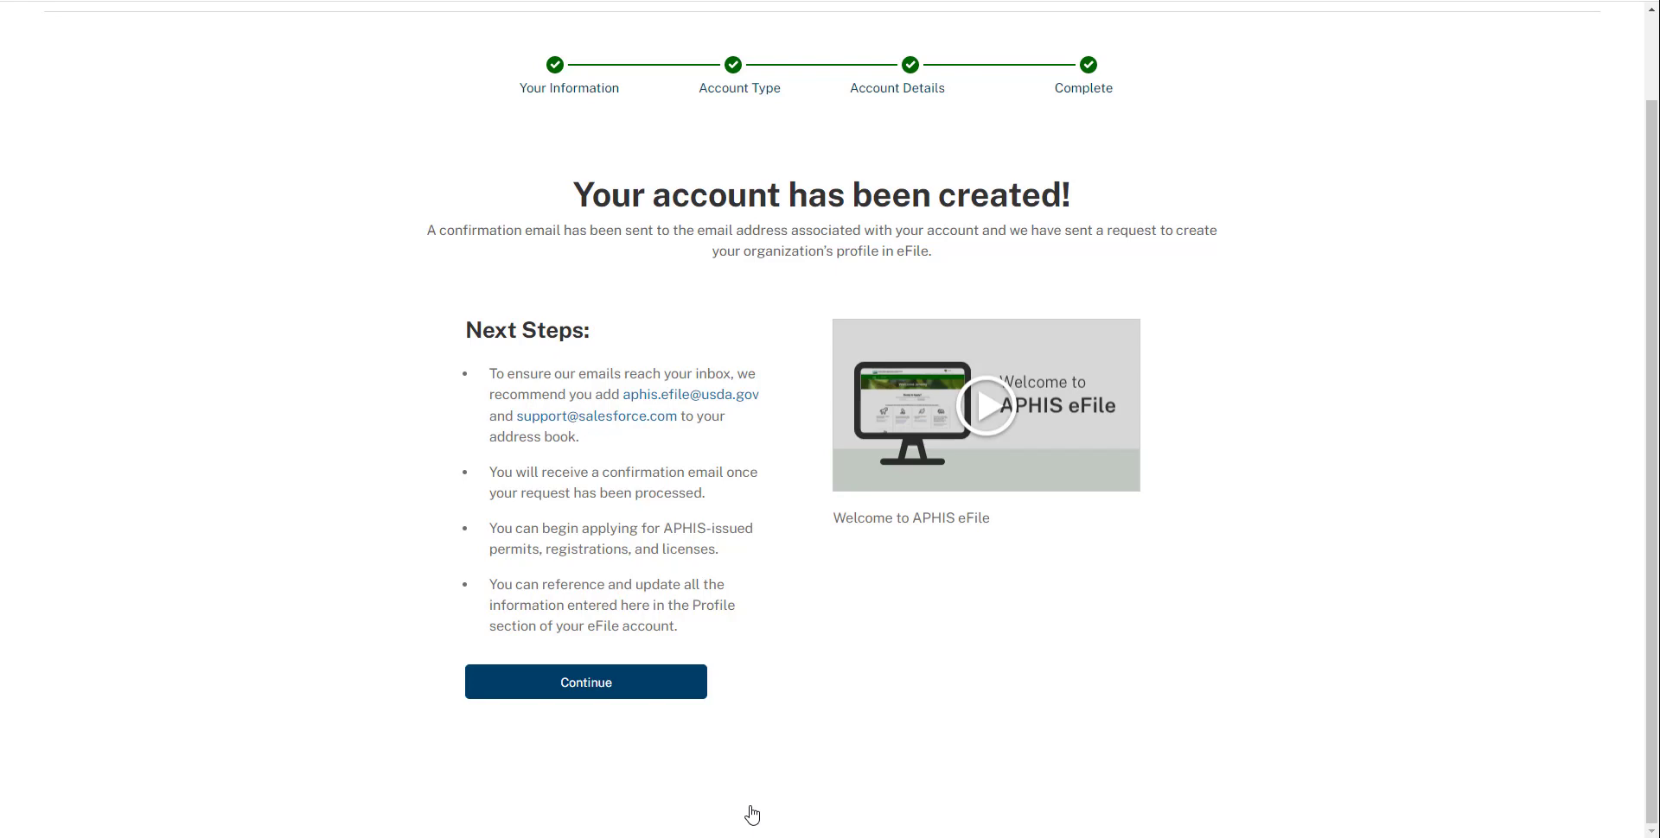
# - Continue to the home page and show My Profile's Associated Organizations, including Agriculture Union, LLC and Ag Union Group A
pyautogui.click(638, 688)
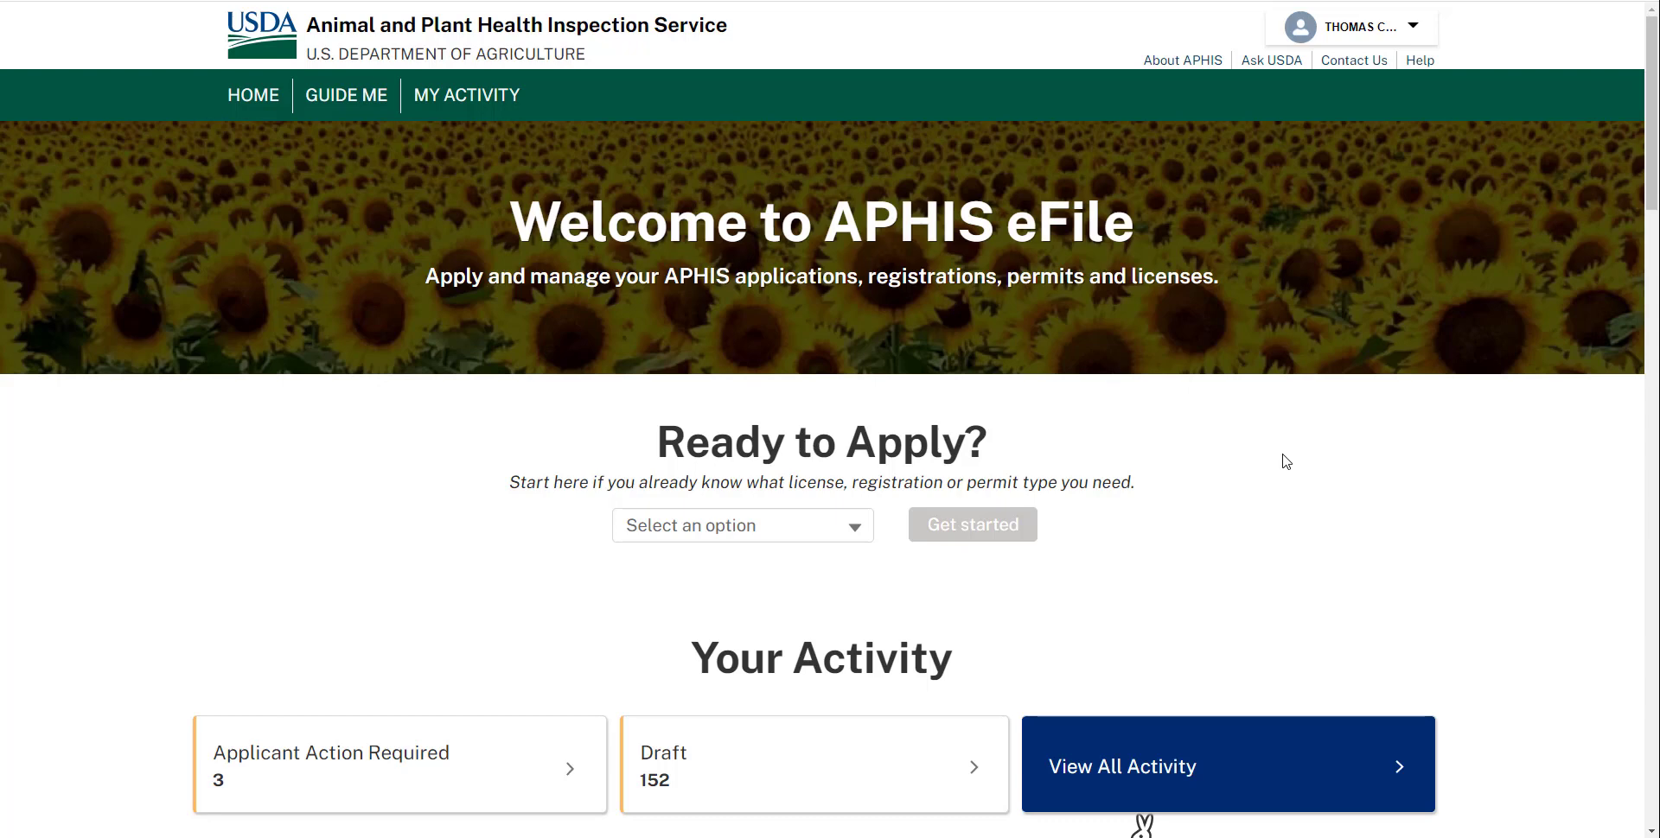
pyautogui.click(1414, 31)
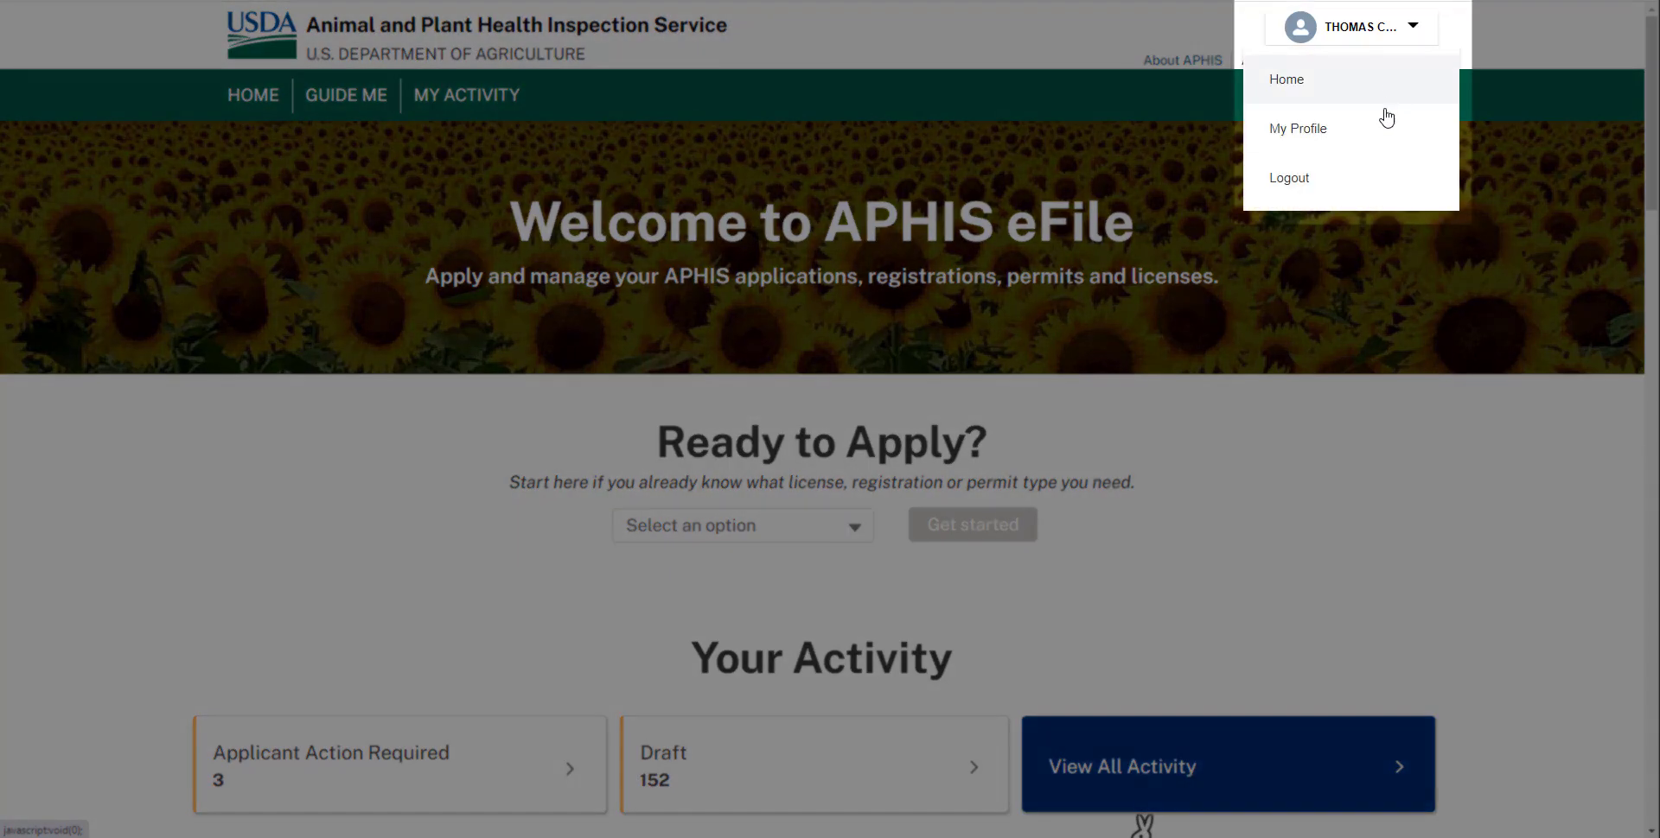
pyautogui.click(1380, 129)
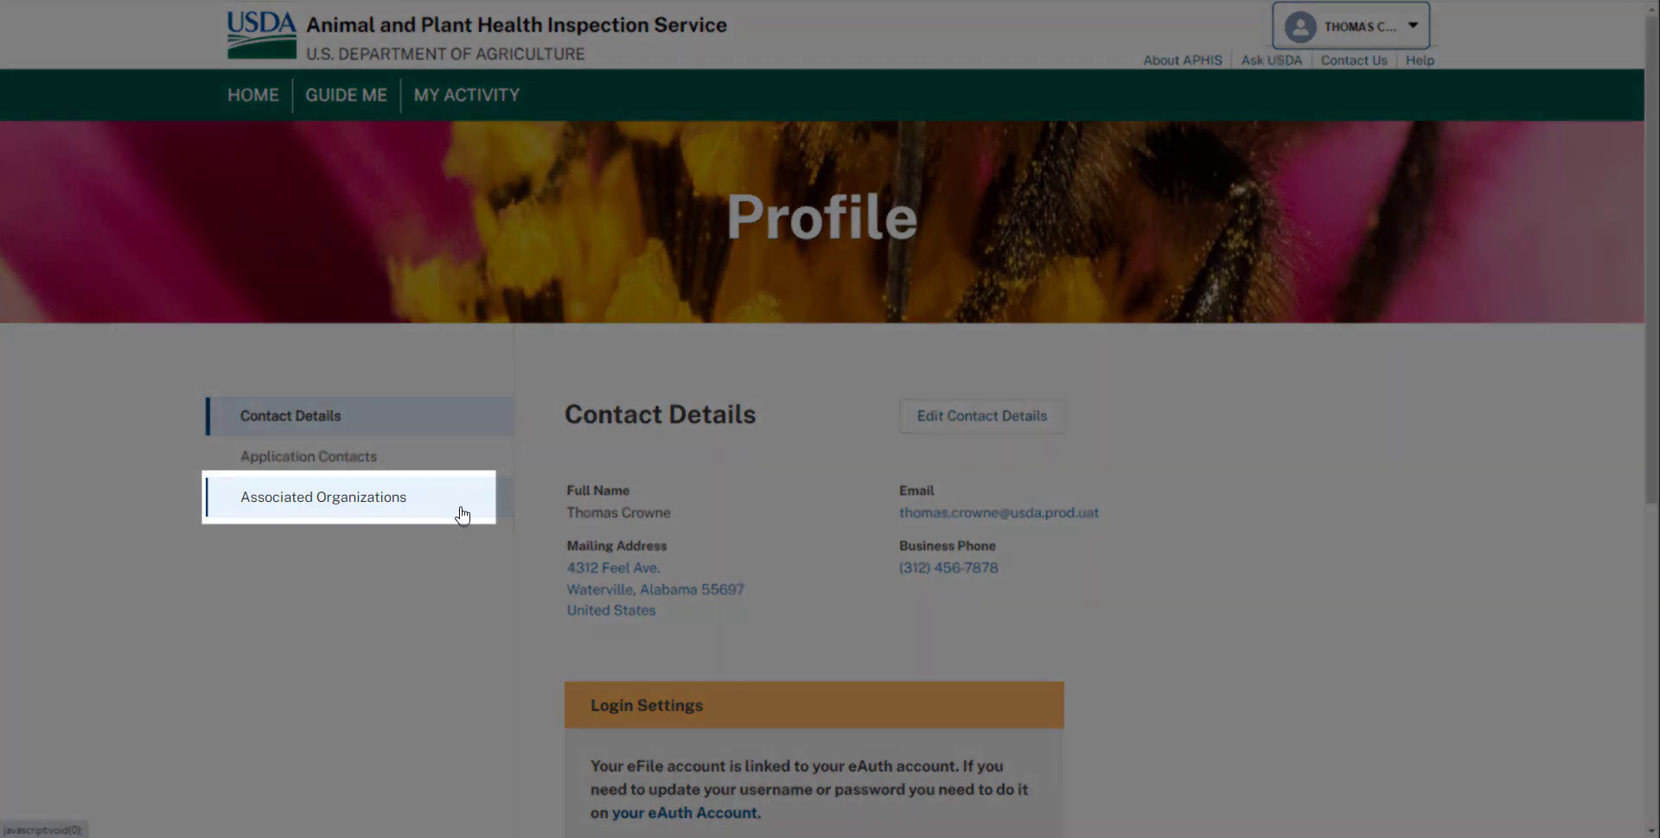
pyautogui.click(463, 516)
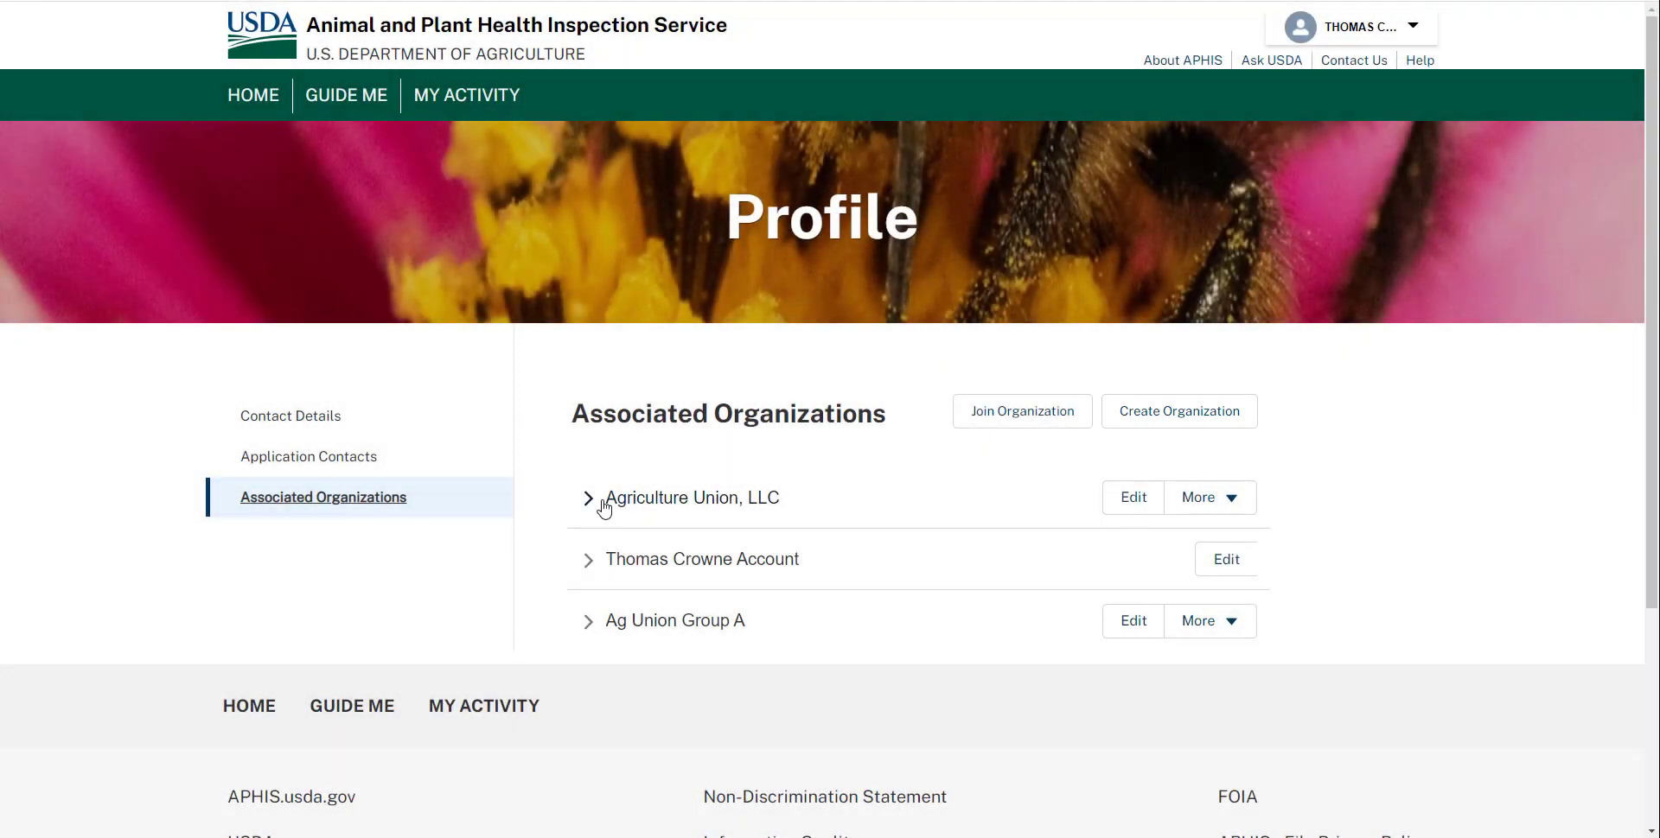
pyautogui.click(604, 506)
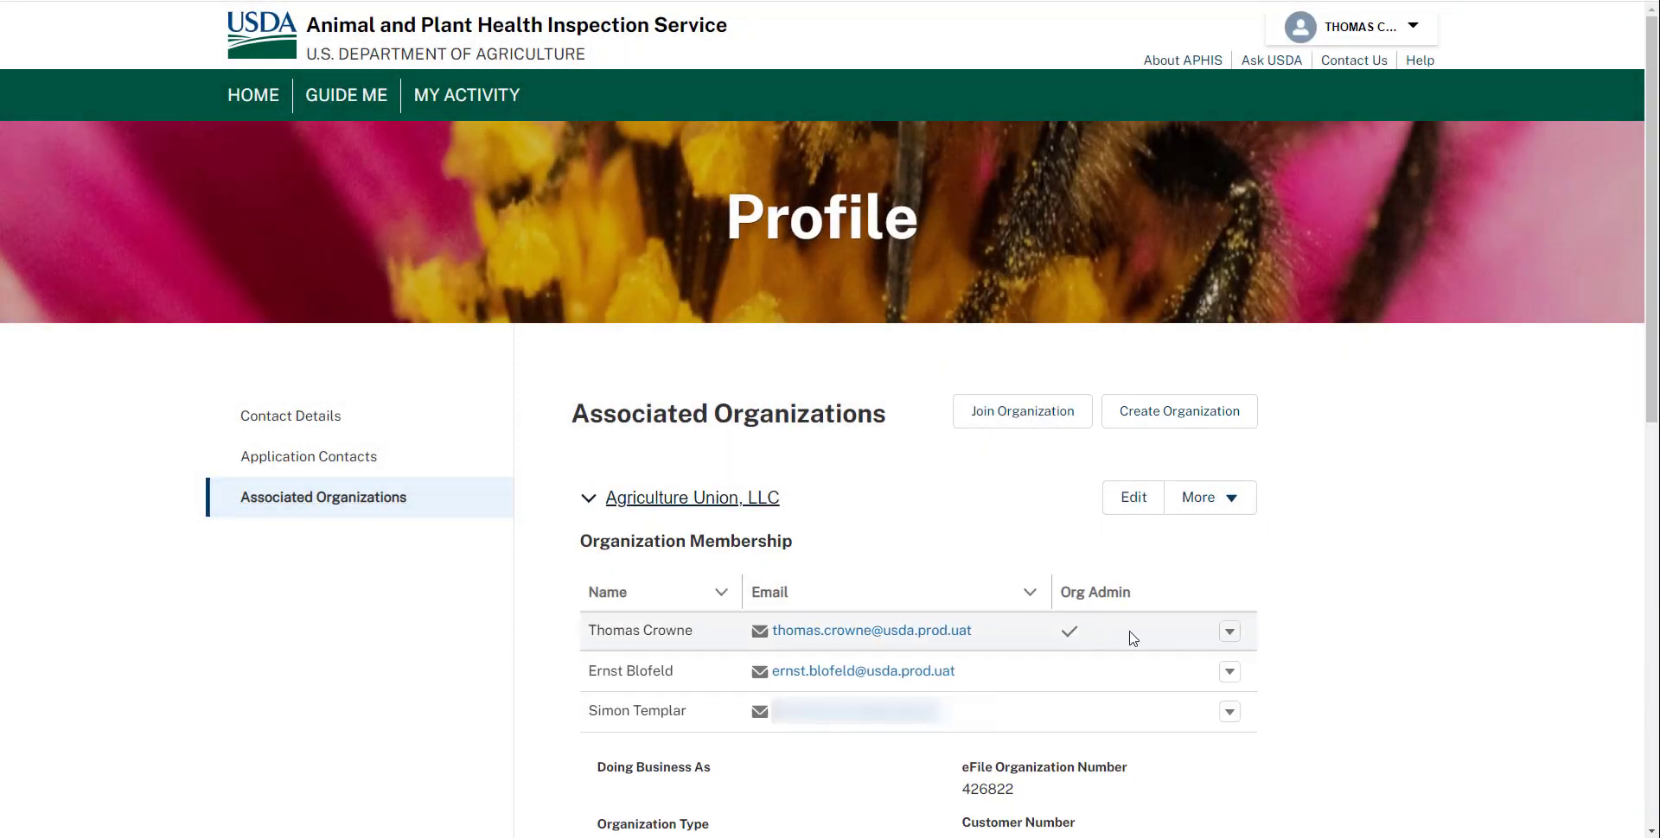
pyautogui.moveTo(1652, 413); pyautogui.dragTo(1655, 588)
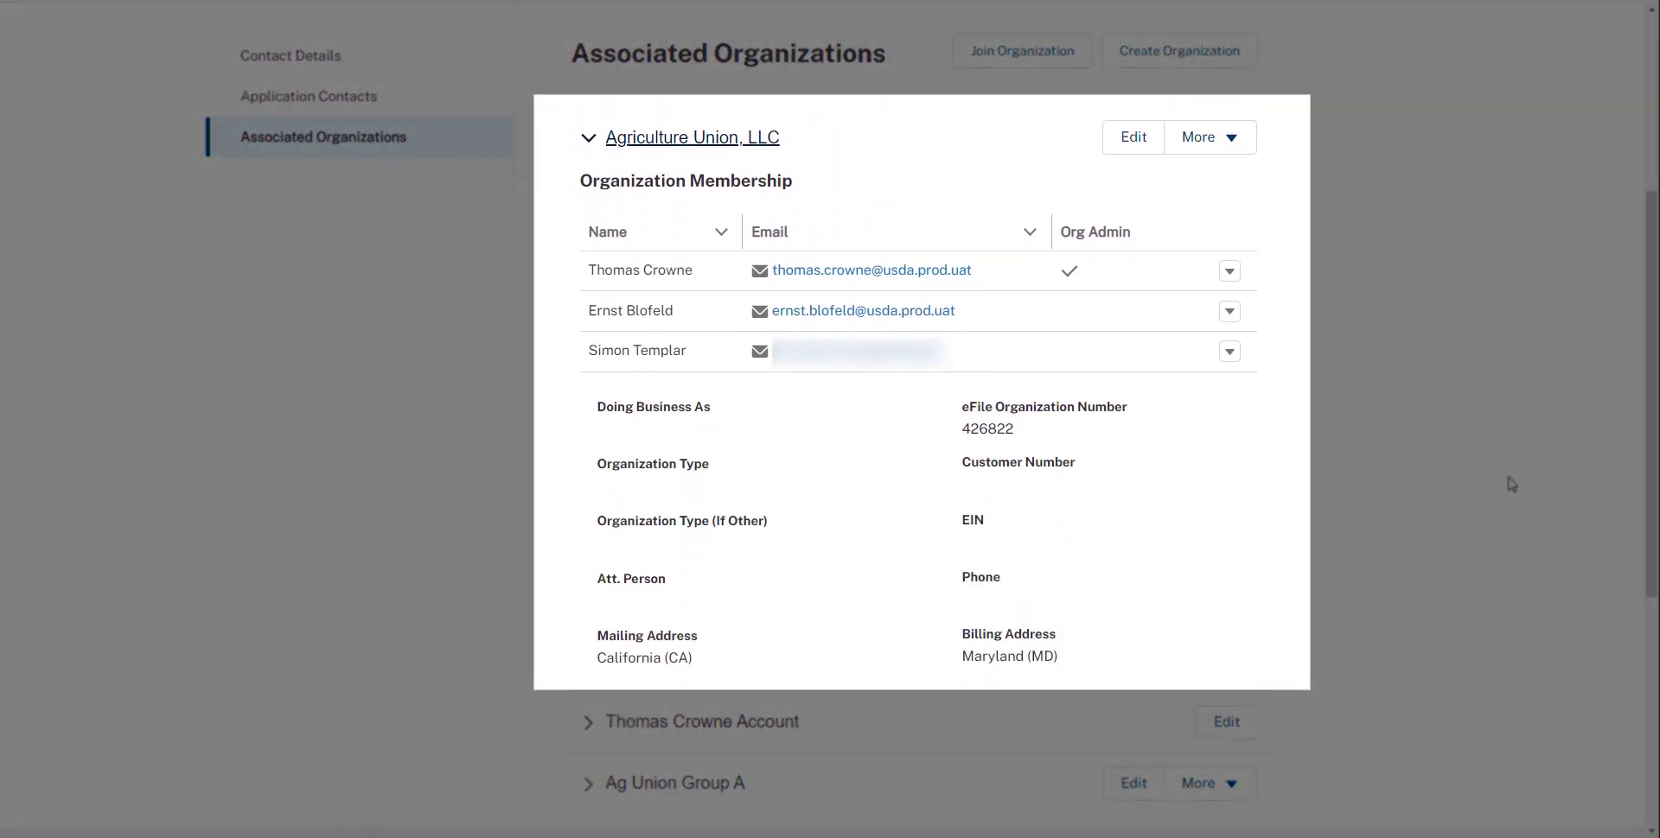
pyautogui.click(1231, 140)
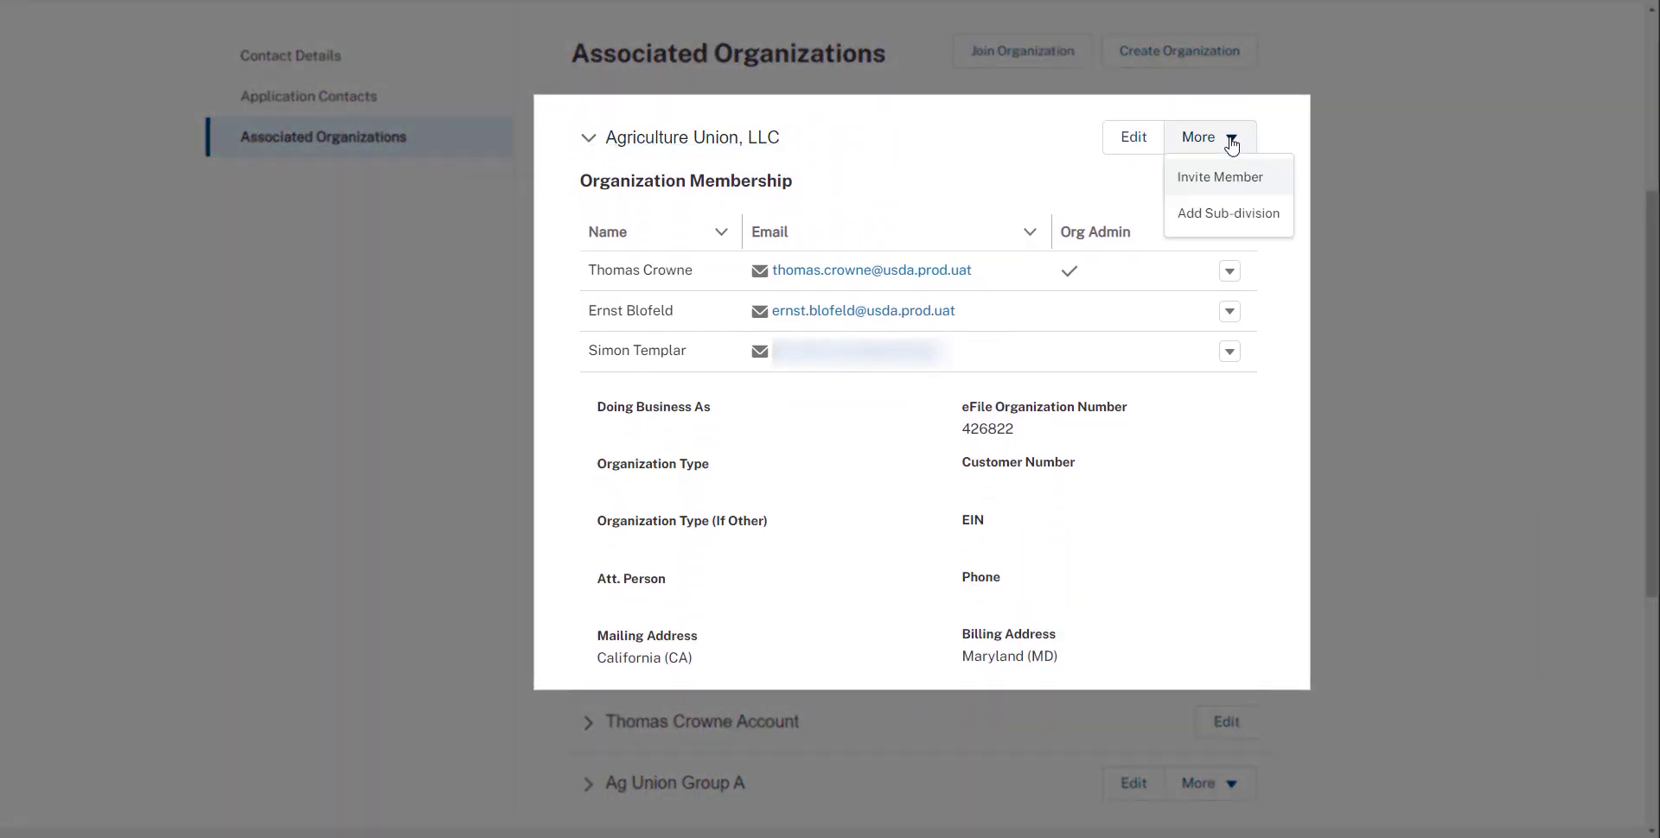
pyautogui.press('Down')
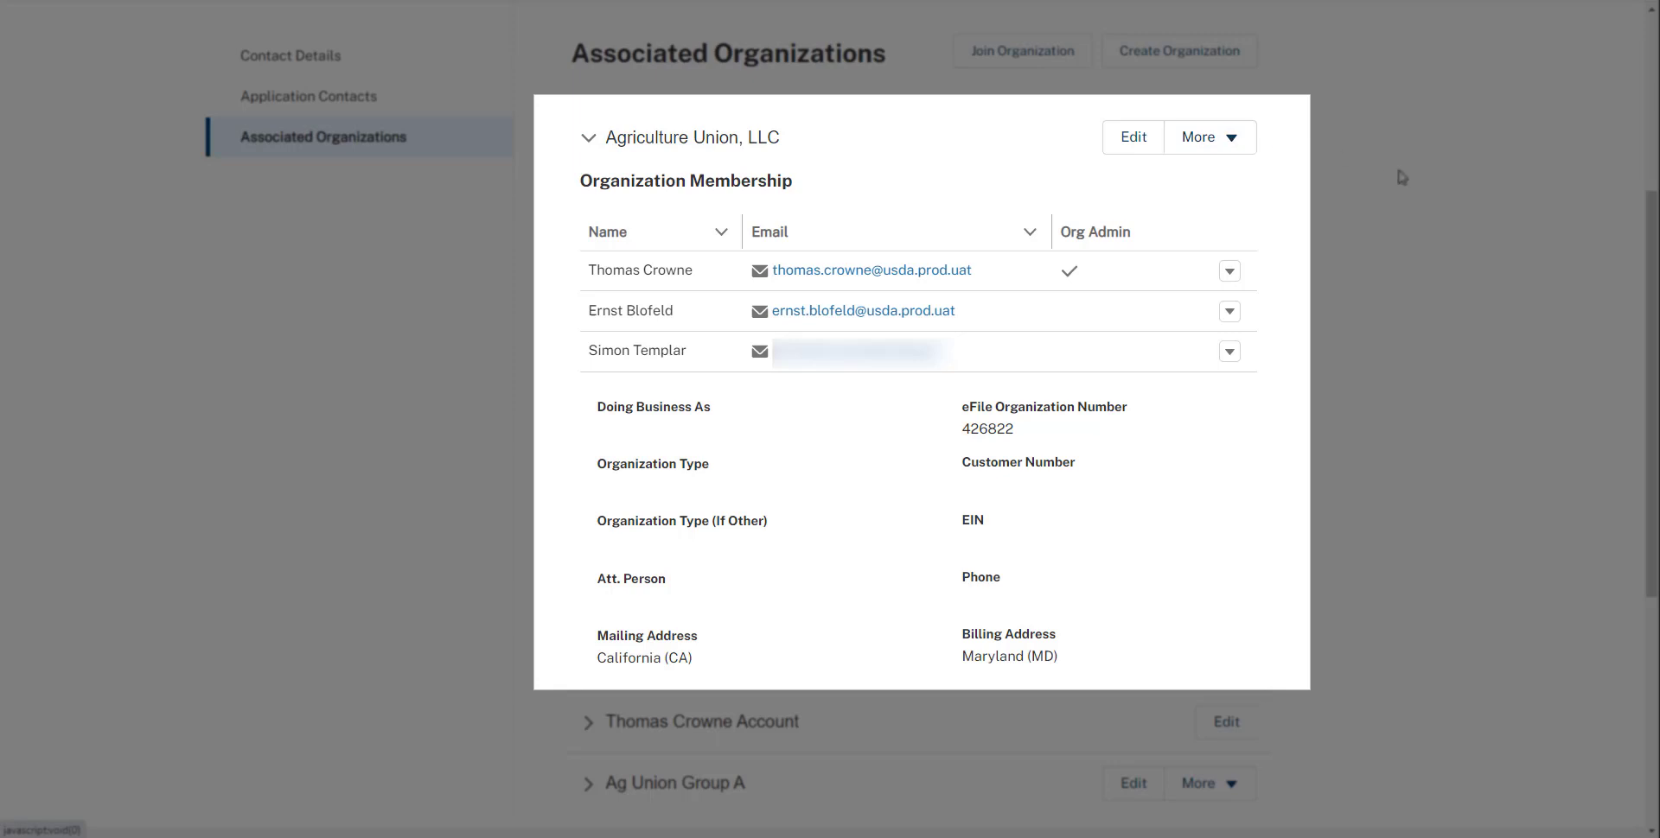
pyautogui.click(1229, 272)
pyautogui.click(1229, 273)
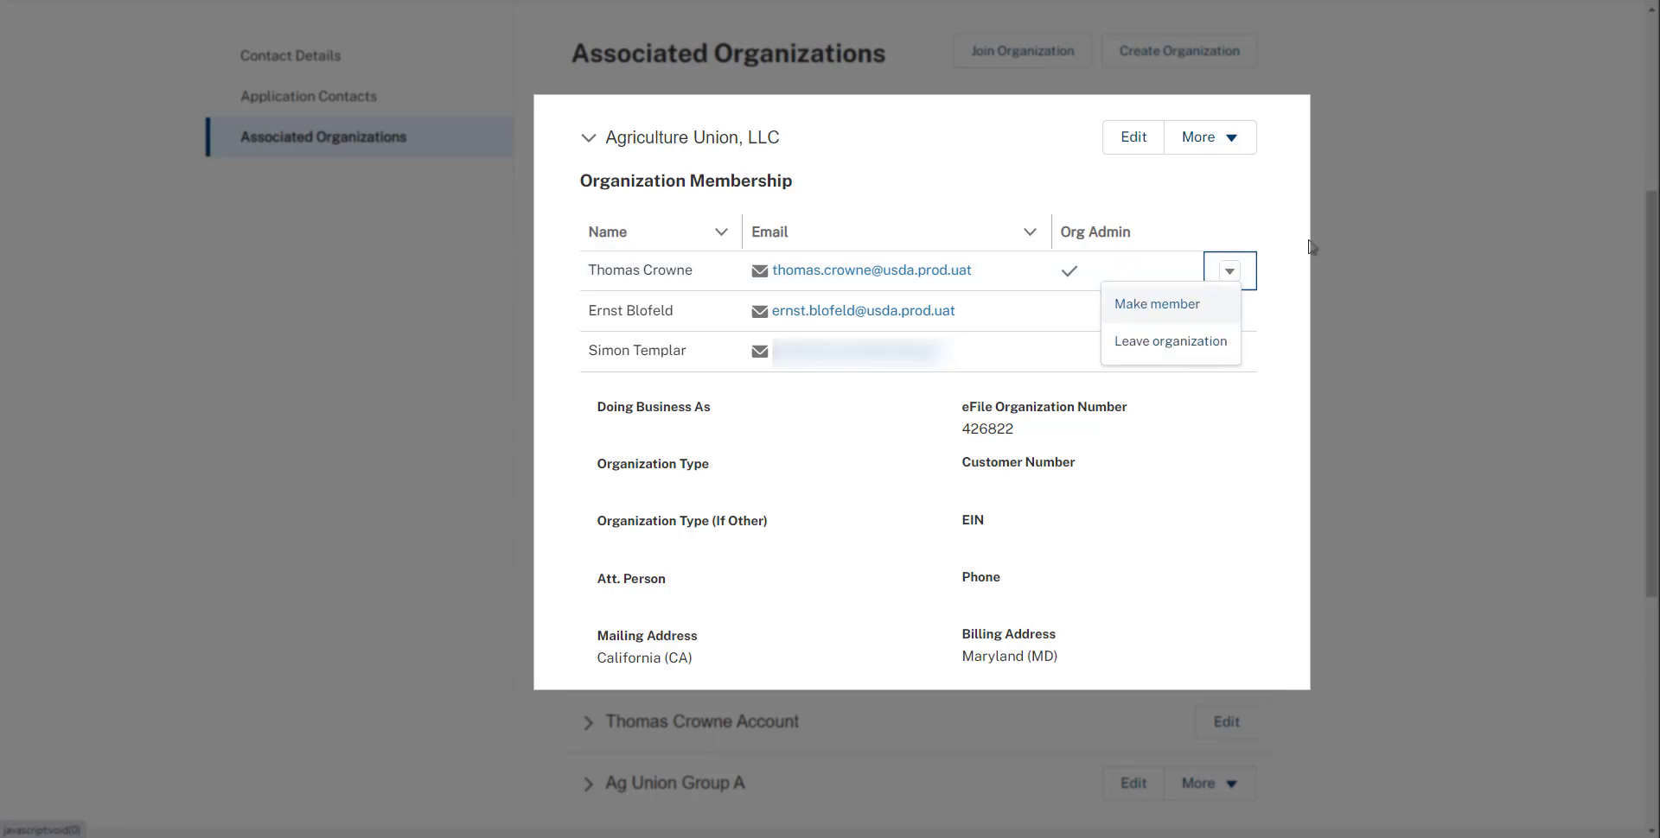
pyautogui.click(1297, 251)
pyautogui.click(1231, 315)
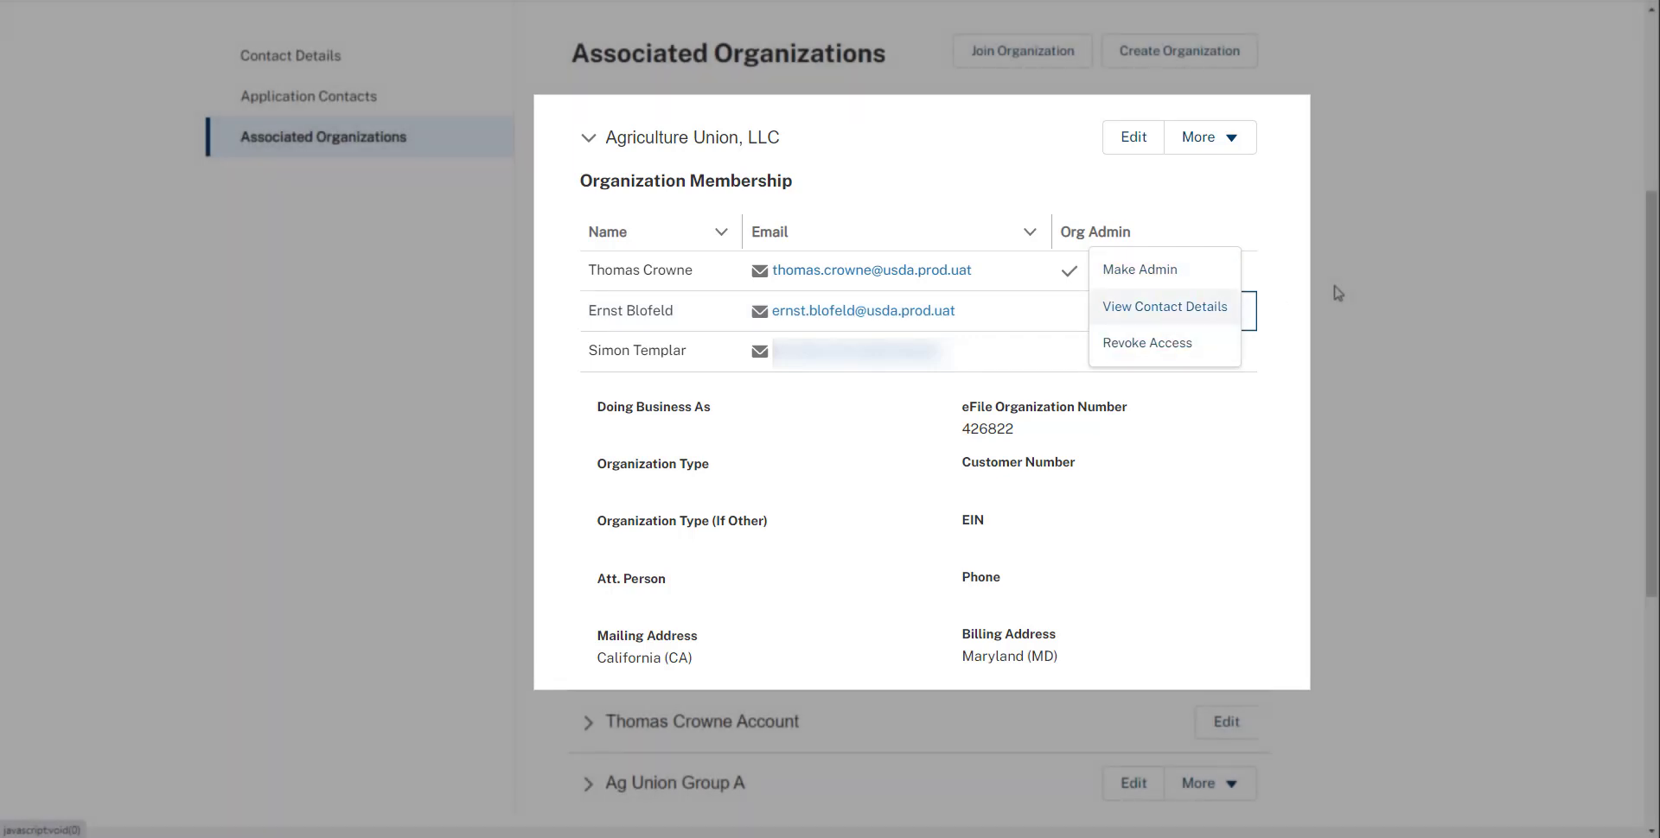
pyautogui.click(1337, 293)
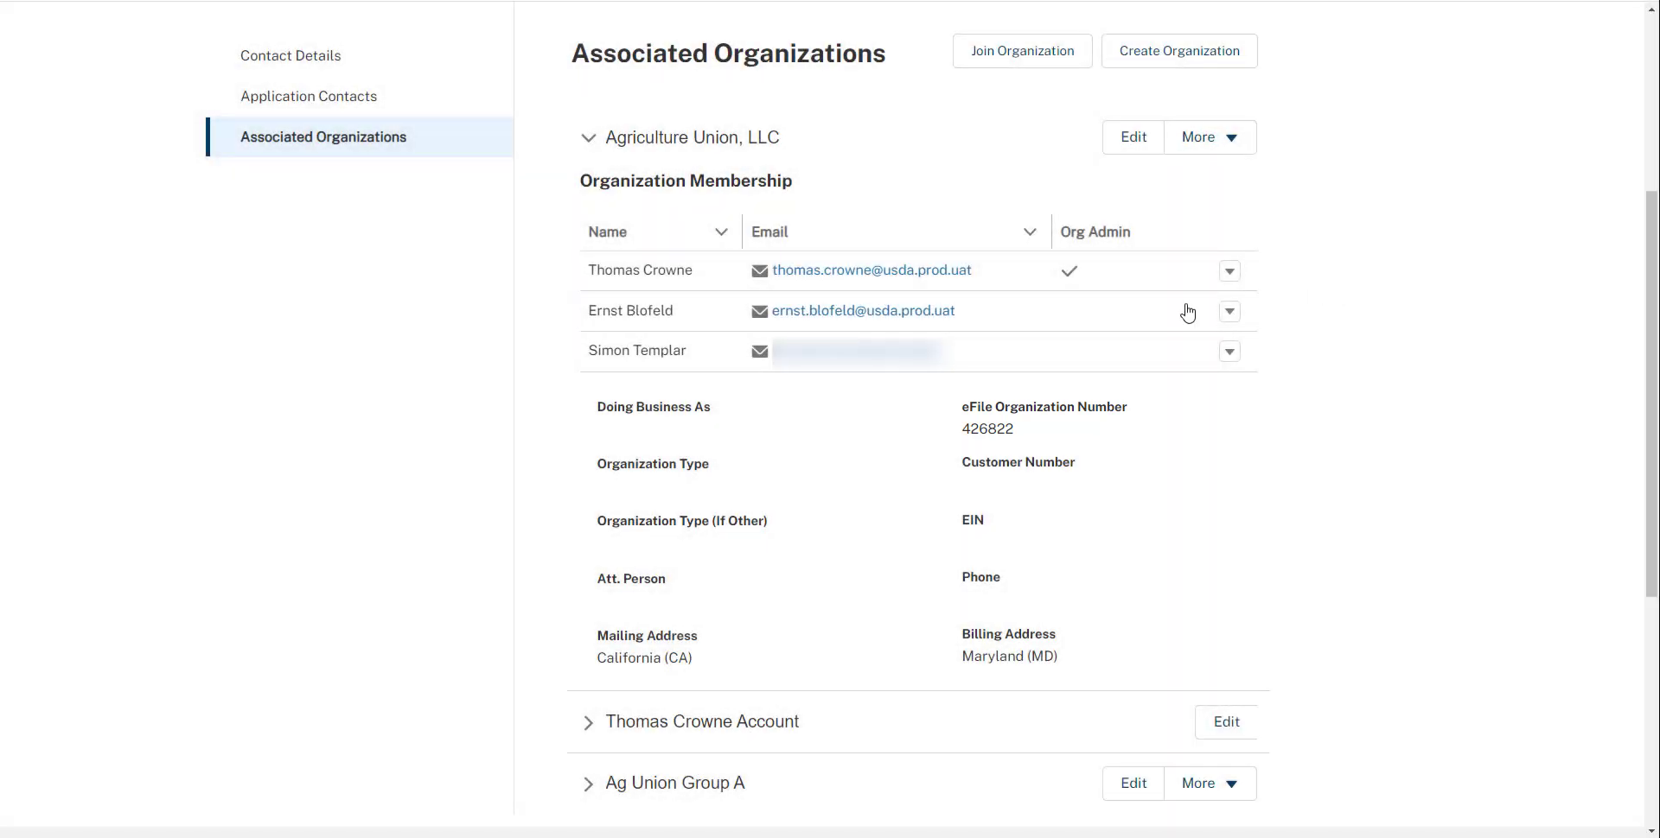
pyautogui.click(593, 141)
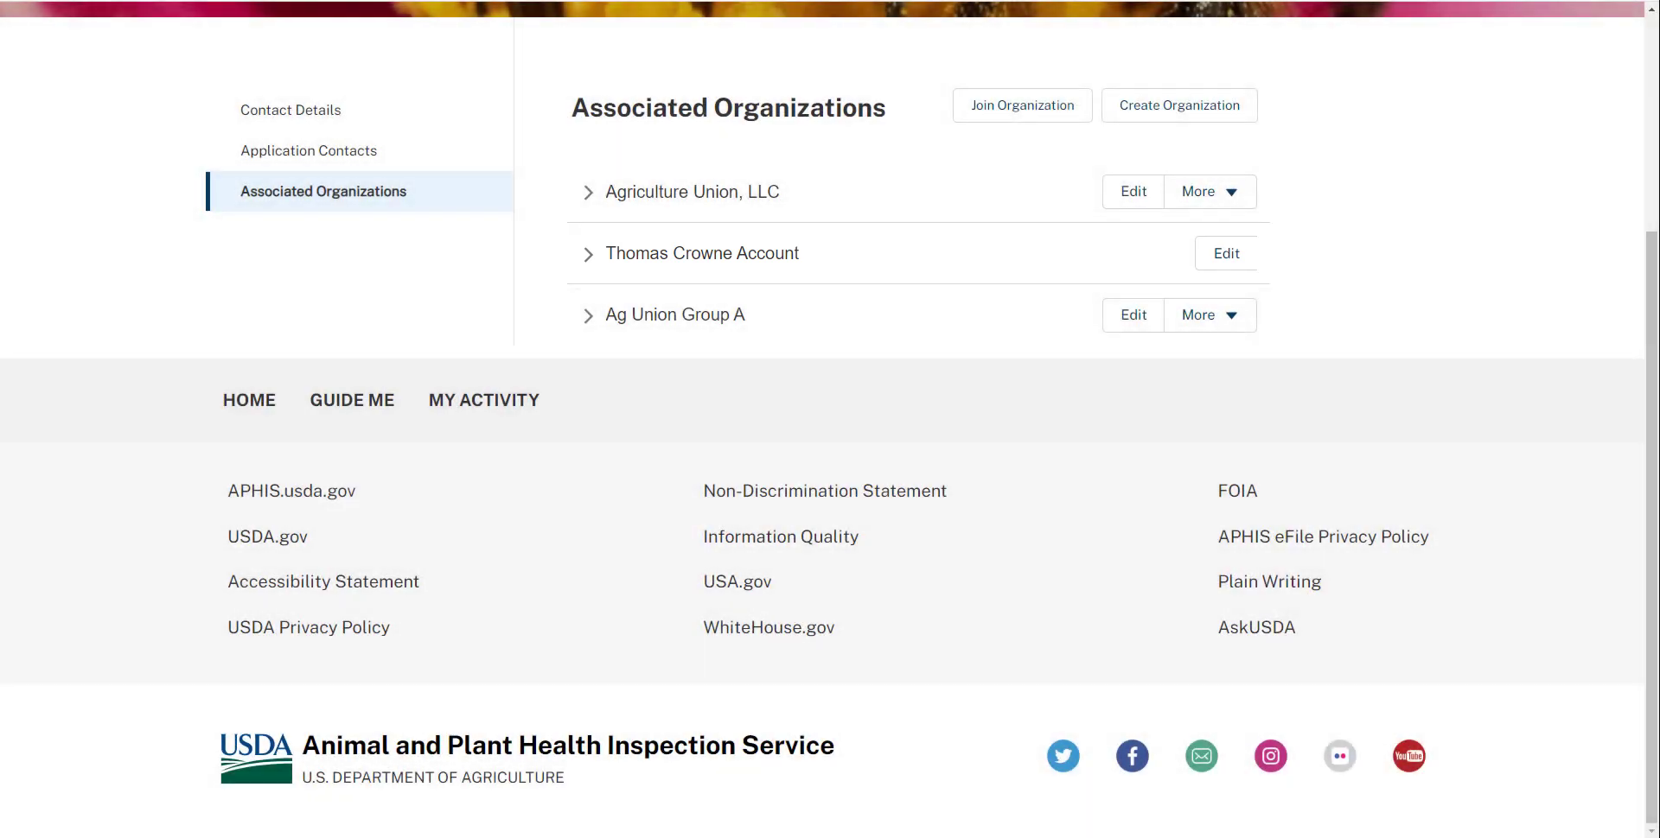
# - Start a PPQ-621 application with Agriculture Union, LLC as its sharing organization
pyautogui.scroll(4, 450, 294)
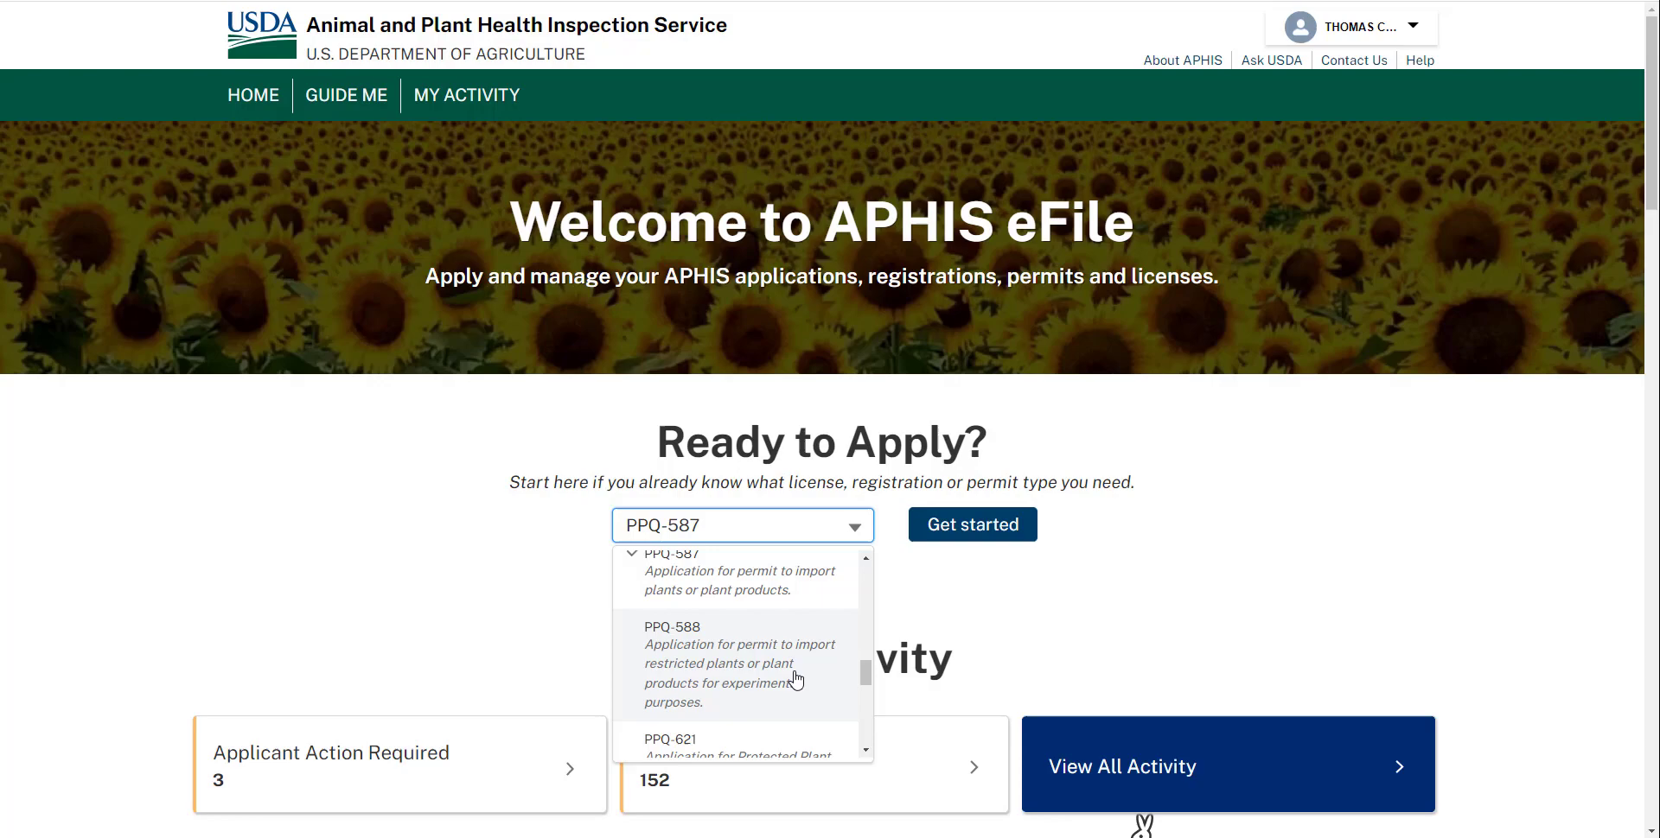
pyautogui.scroll(-3, 796, 678)
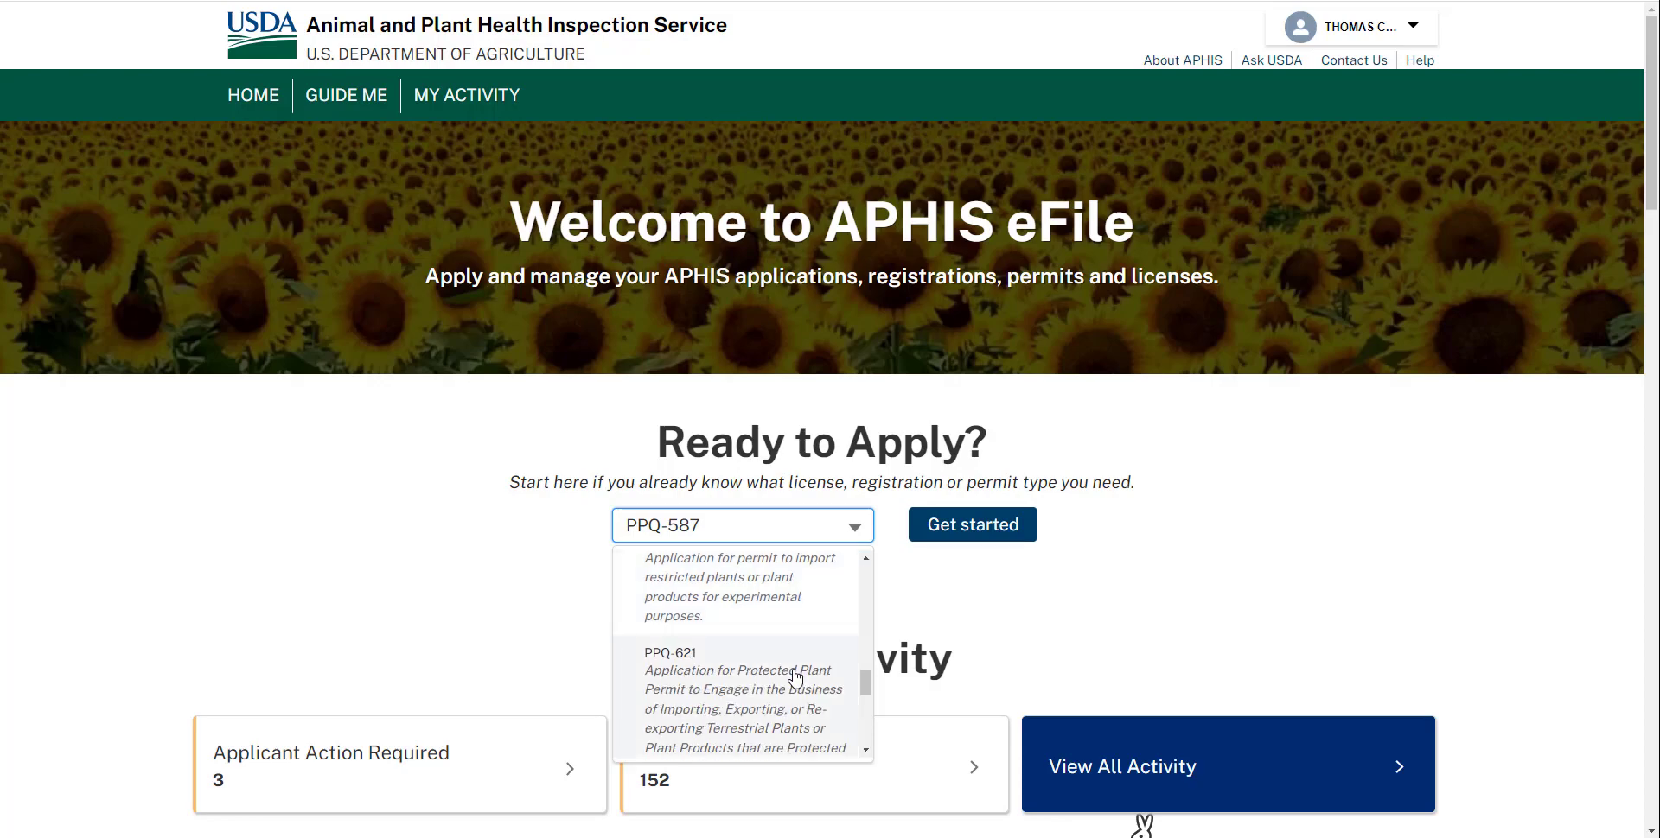
pyautogui.click(796, 677)
pyautogui.click(937, 531)
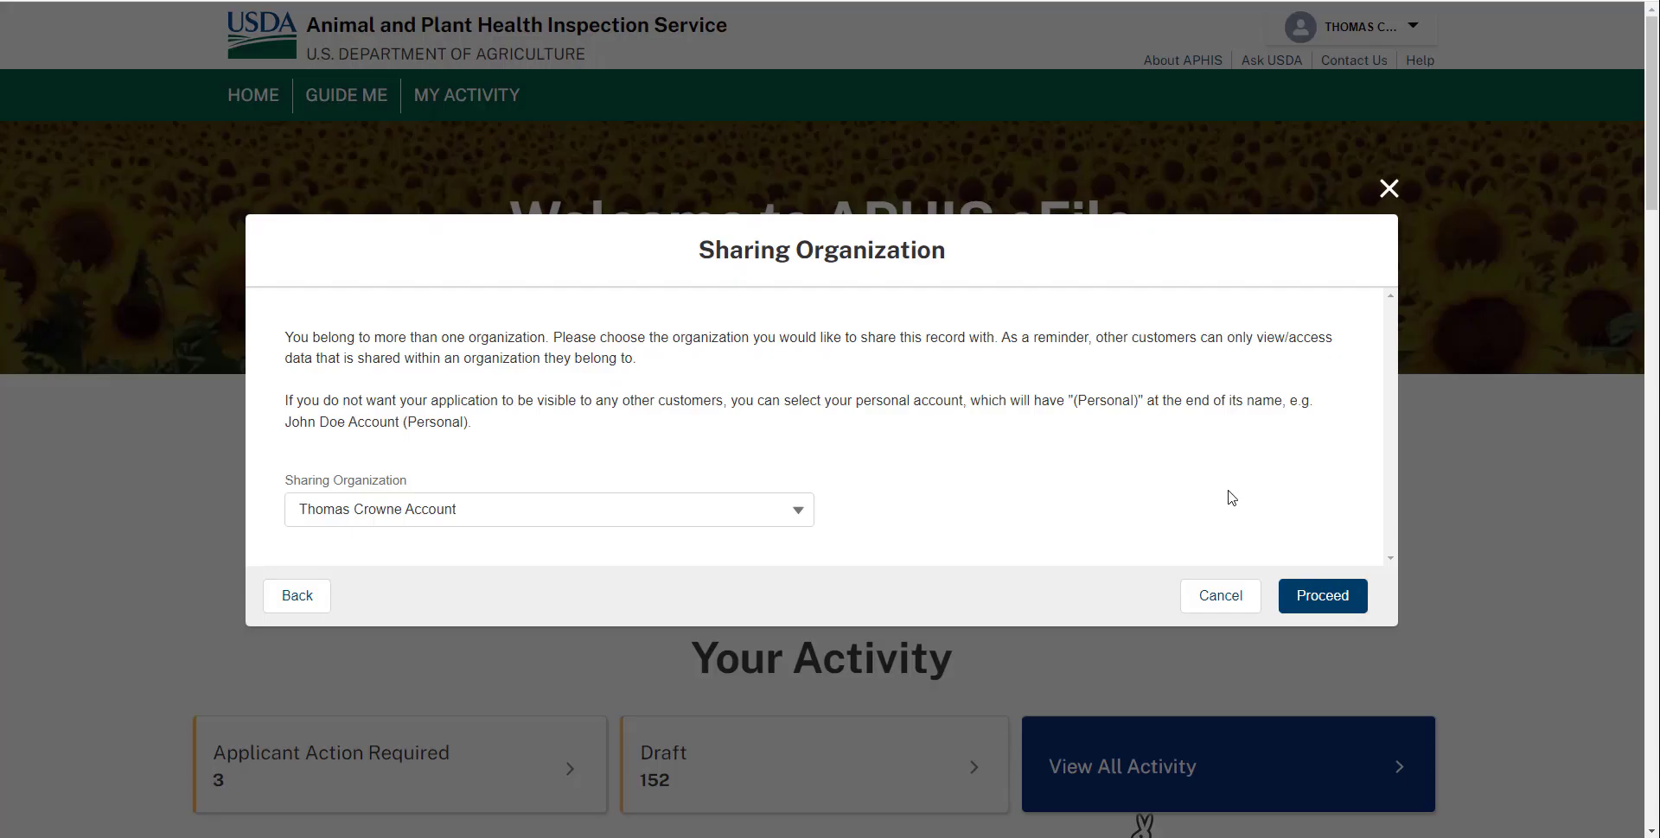
pyautogui.click(751, 522)
pyautogui.scroll(-1, 751, 525)
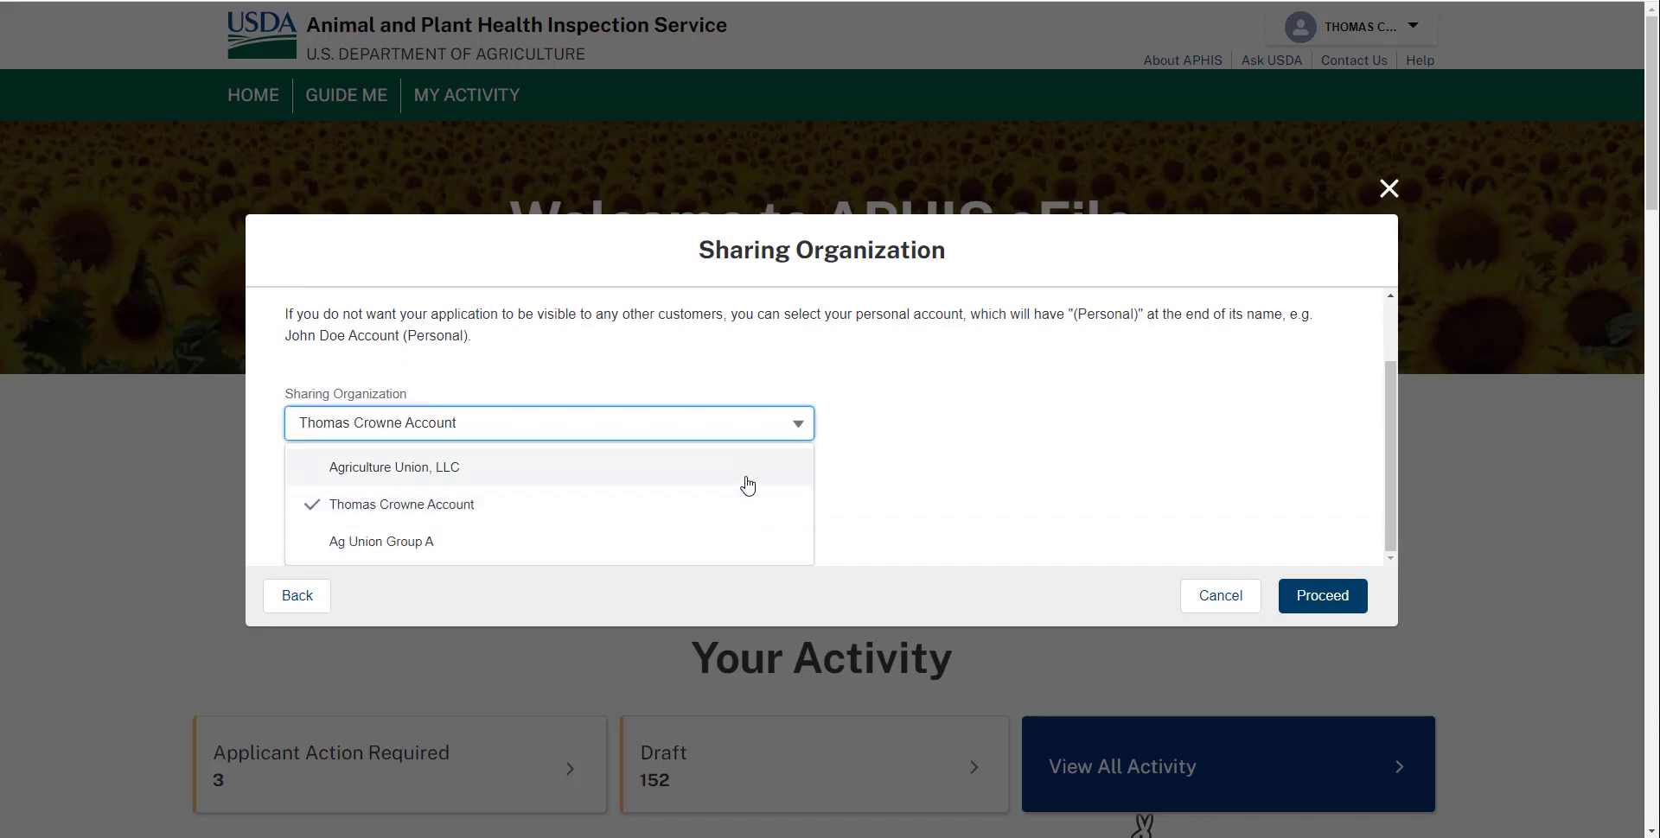
pyautogui.click(747, 486)
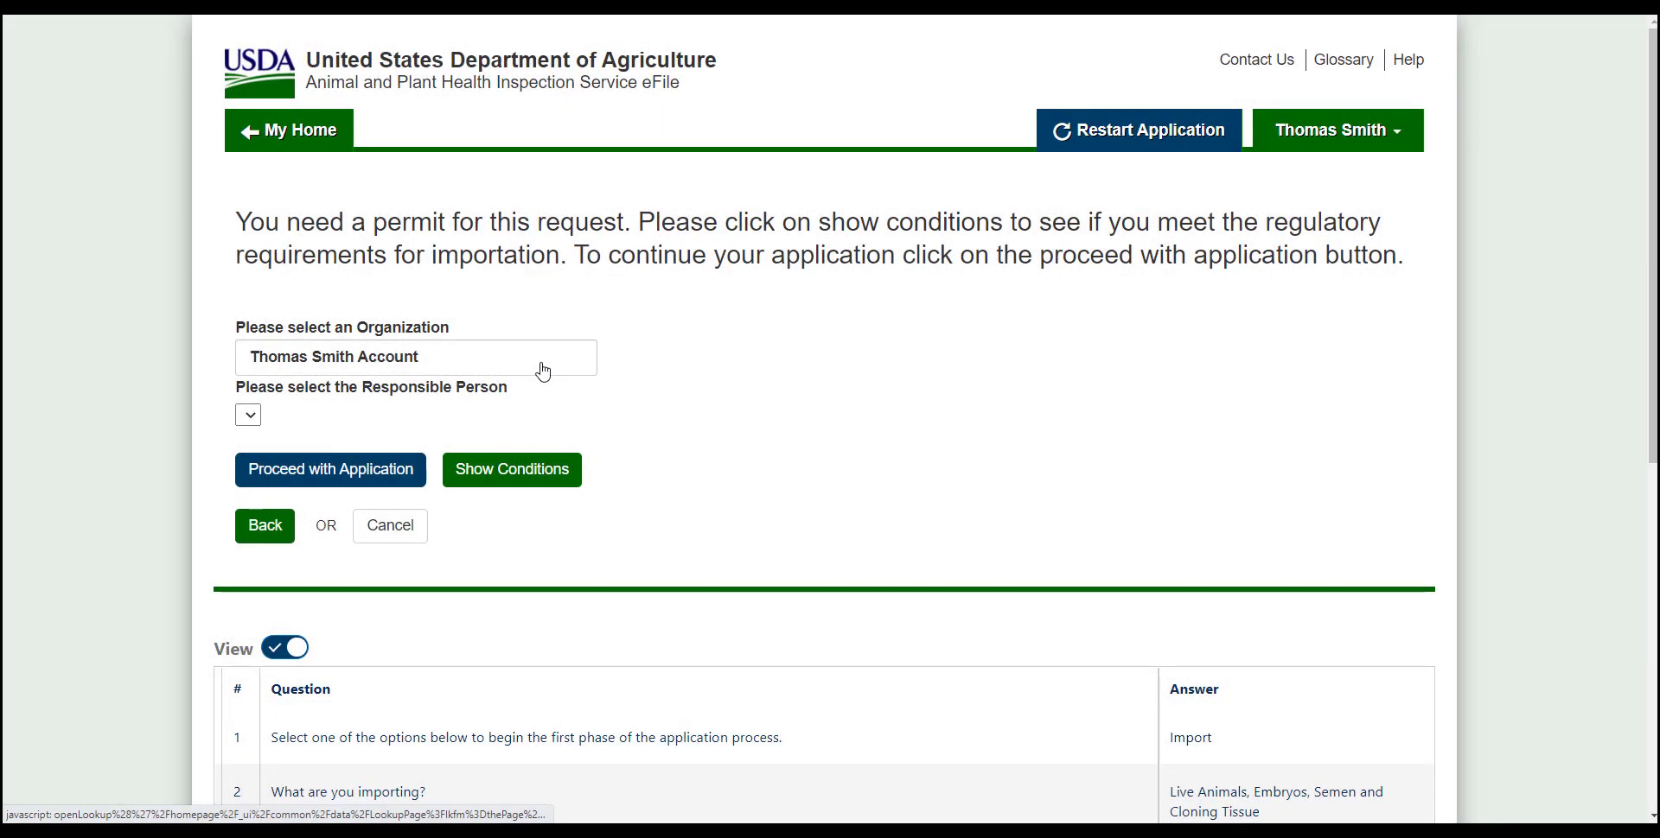
# - Look up and assign the personal account as the organization, with the applicant as responsible person
pyautogui.click(545, 379)
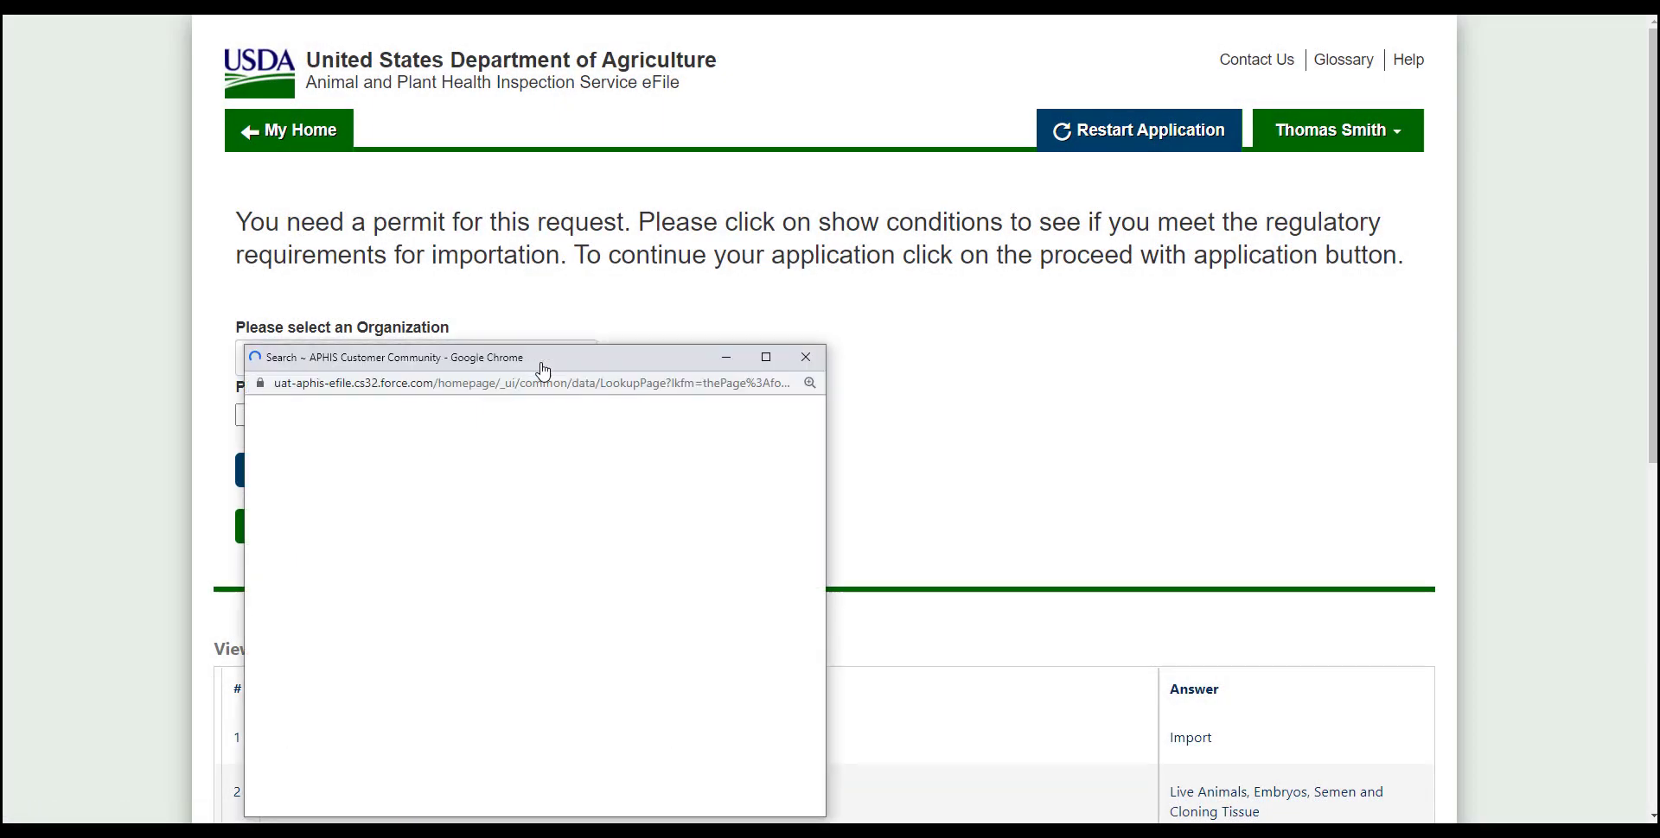
pyautogui.moveTo(543, 370); pyautogui.dragTo(870, 201)
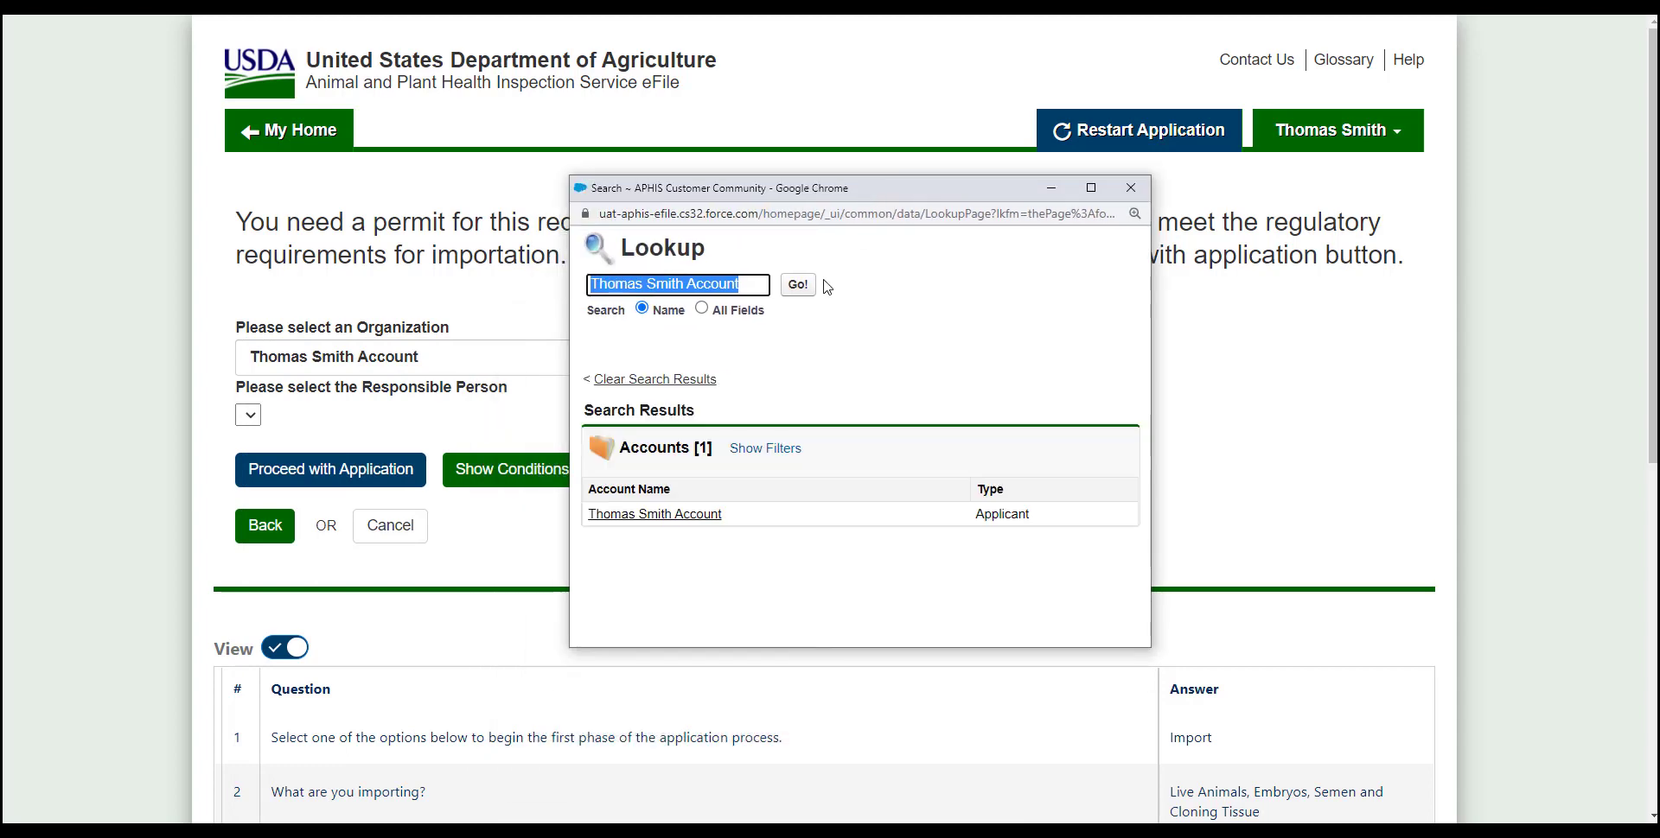
pyautogui.click(787, 293)
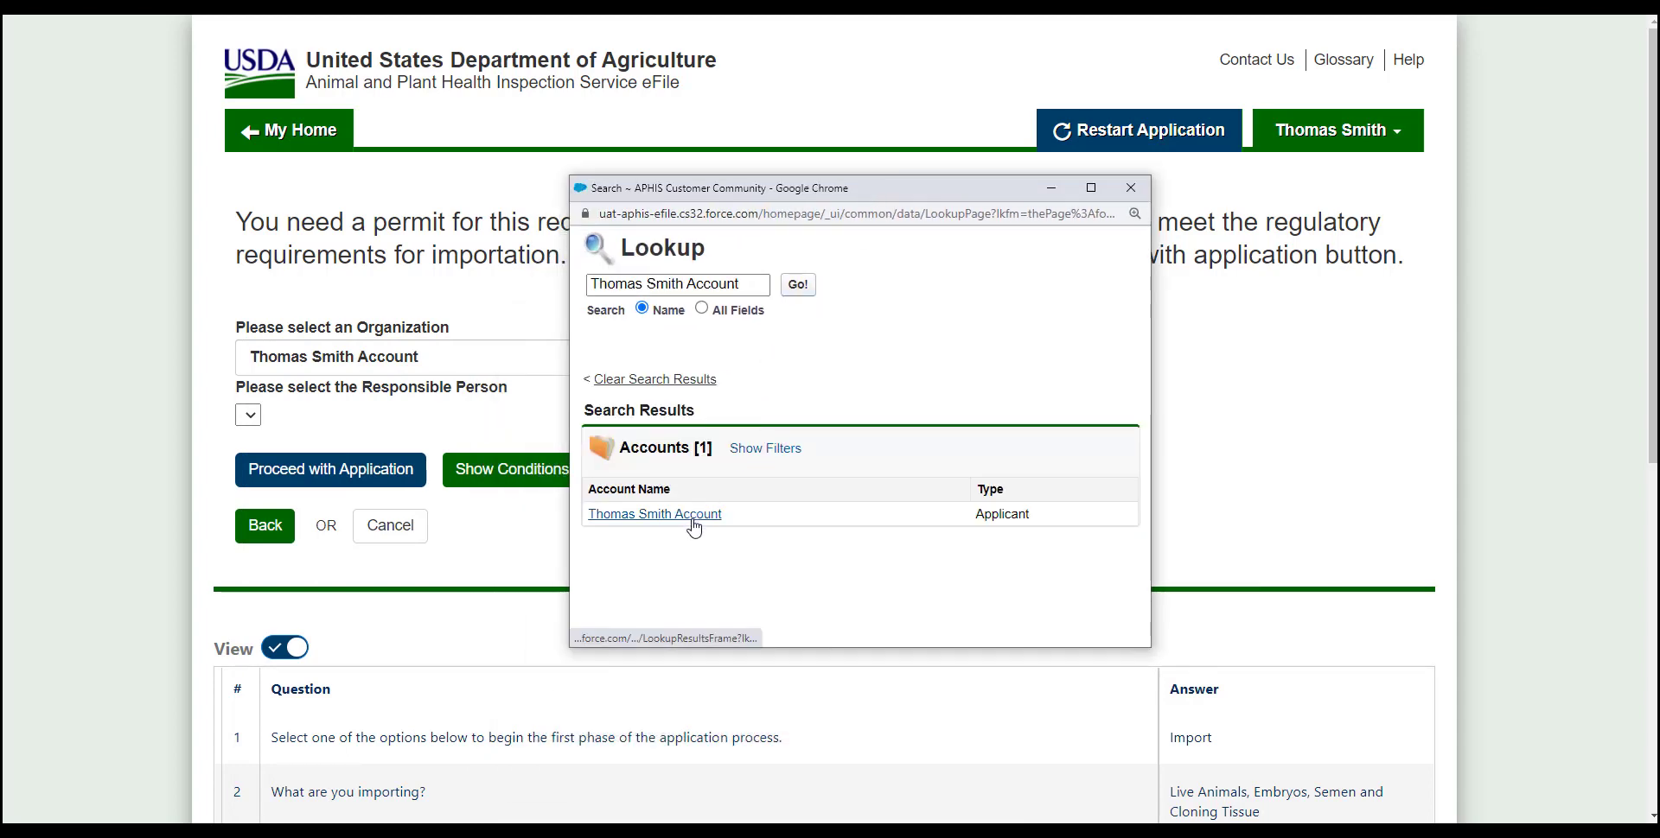
pyautogui.click(692, 522)
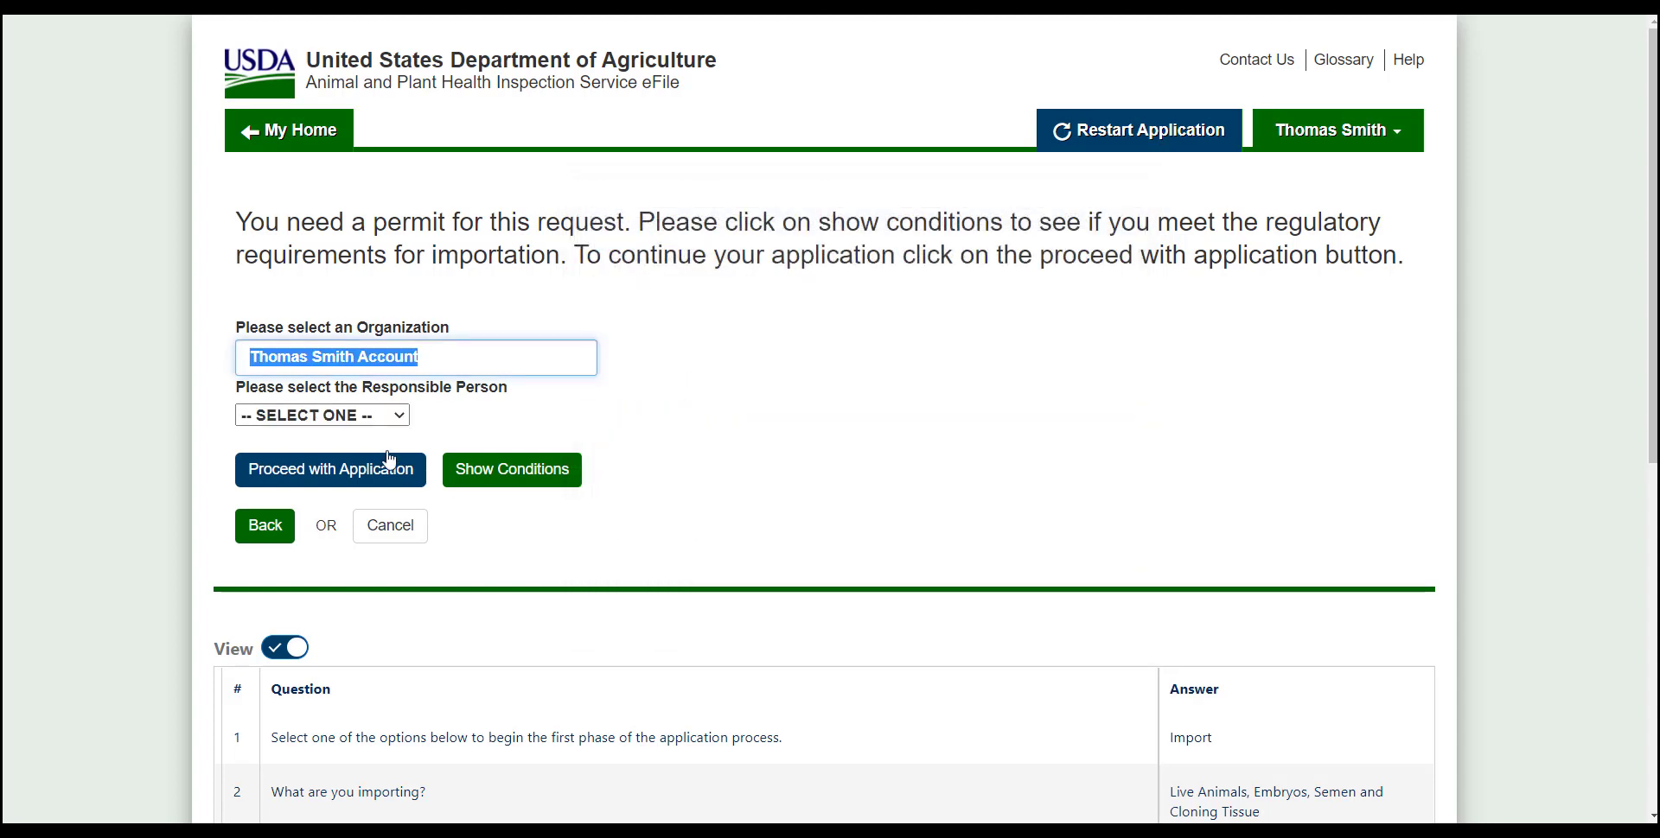
pyautogui.click(386, 415)
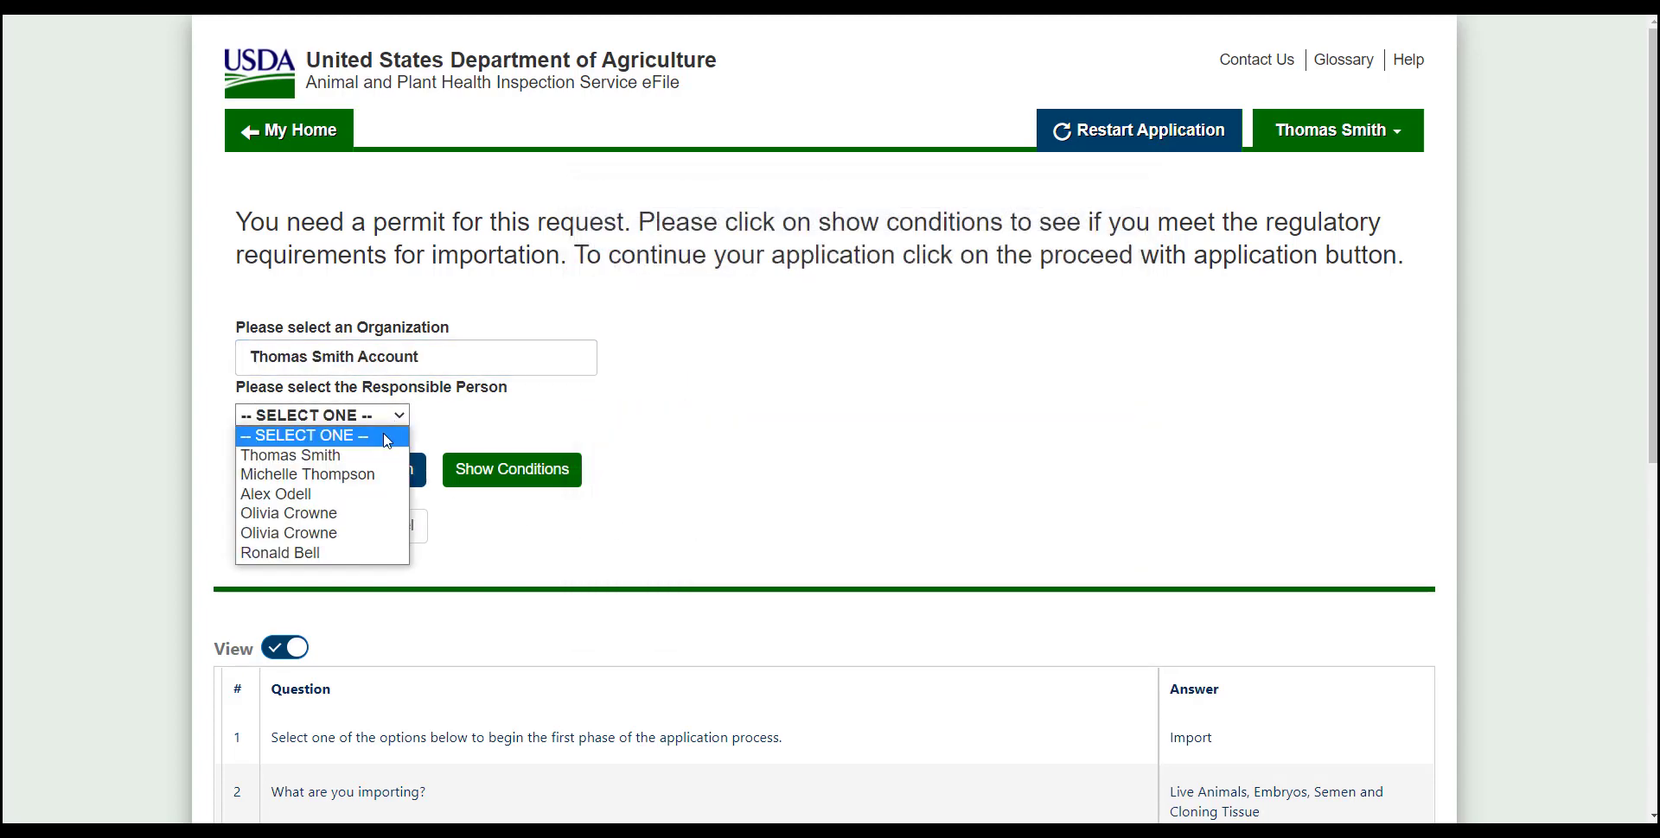
pyautogui.click(385, 455)
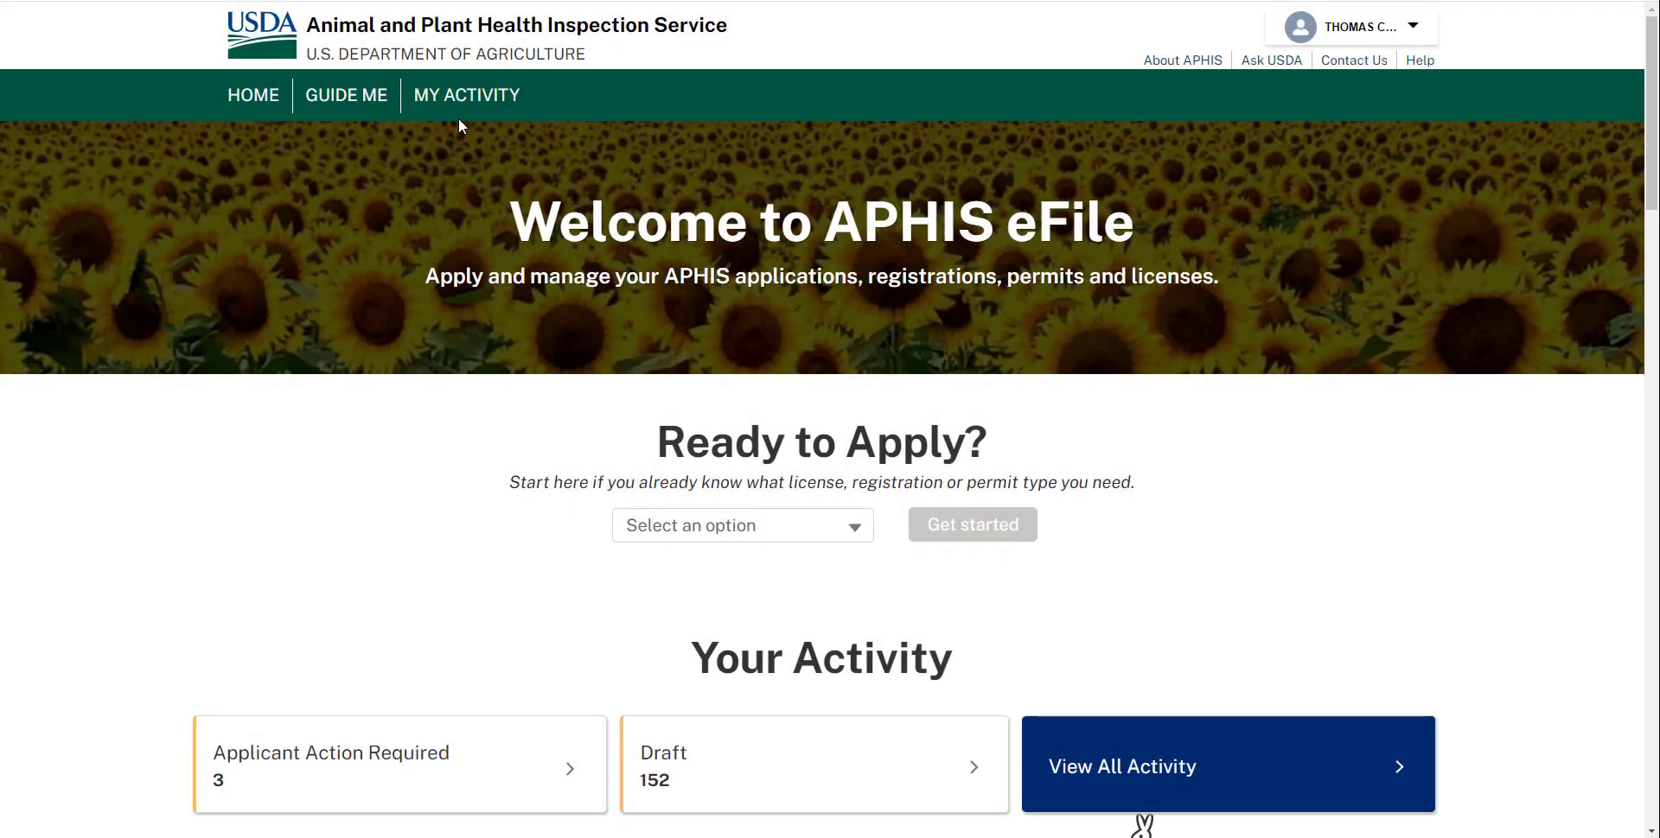
# - Filter My Activity down to the issued PPQ-588 permit by pasting its number
pyautogui.click(452, 99)
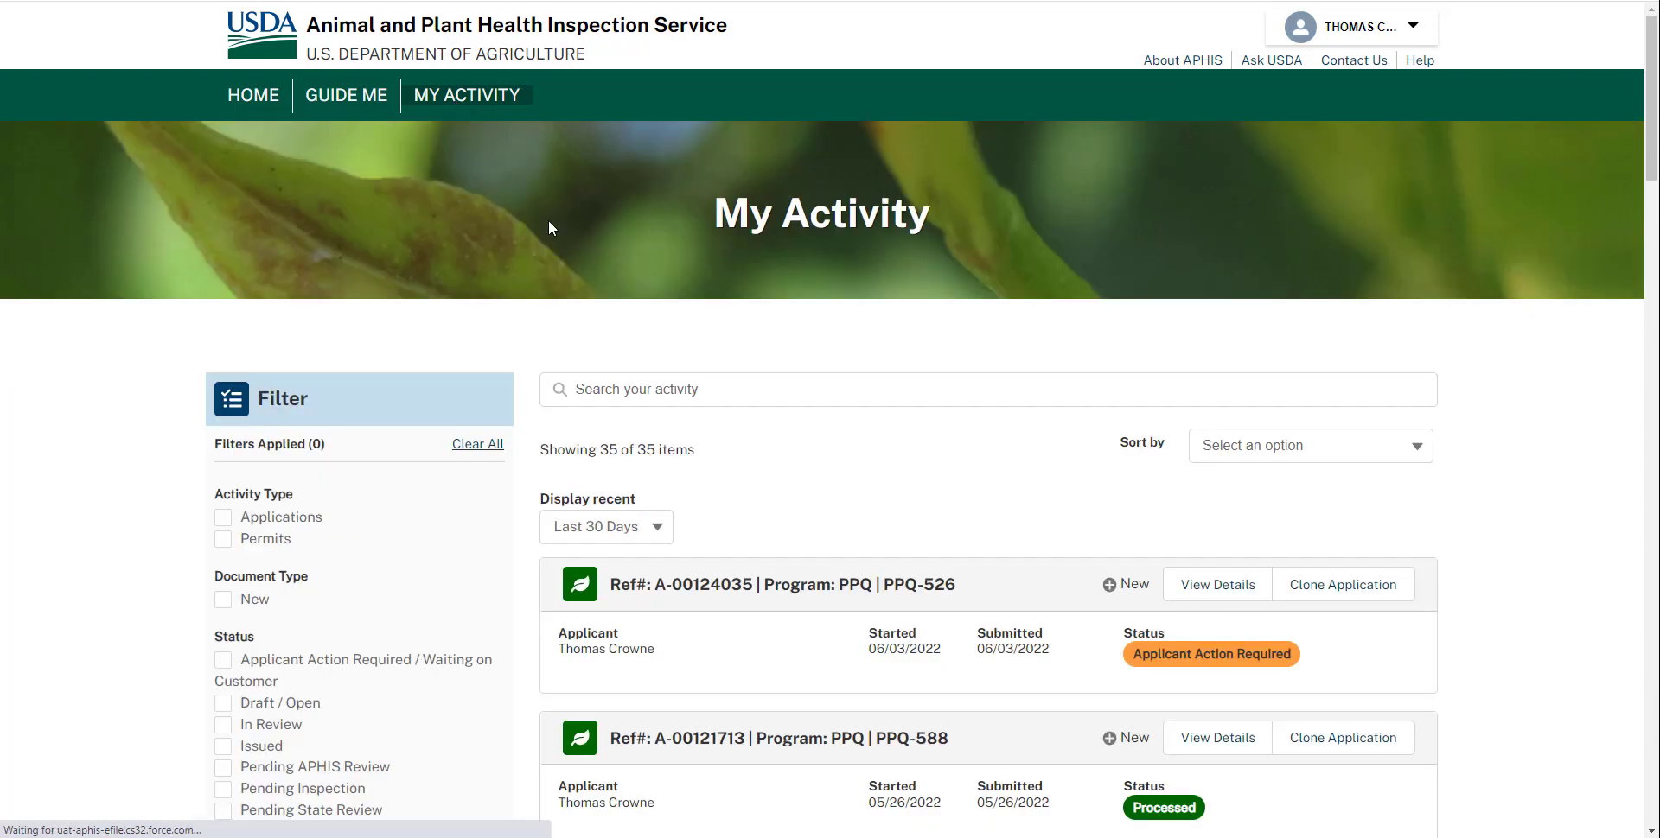
pyautogui.click(666, 388)
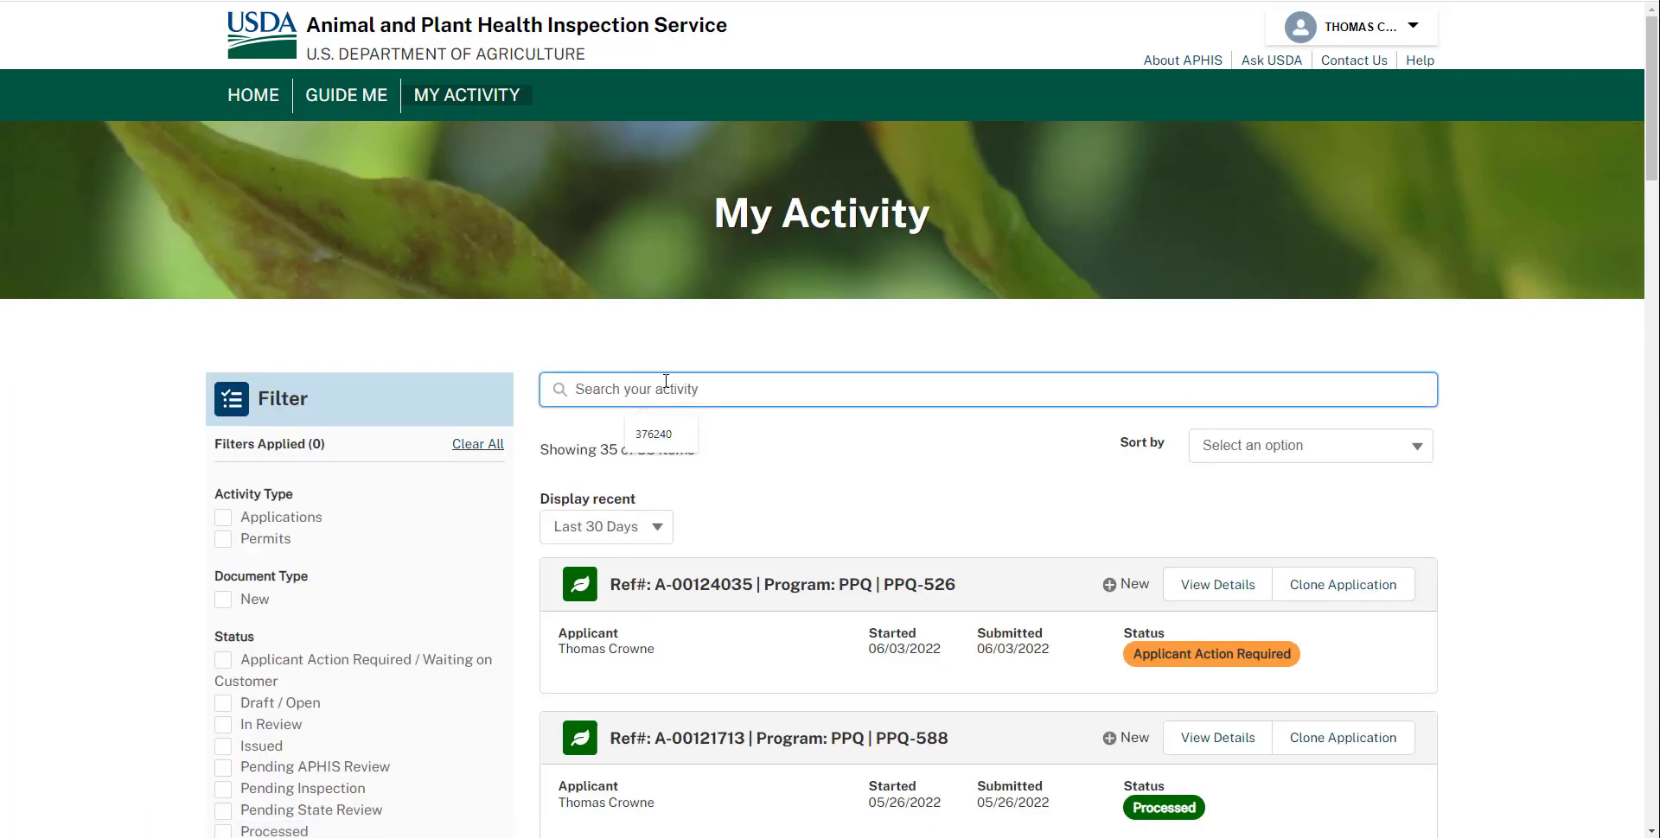
pyautogui.hotkey('ctrl', 'v')
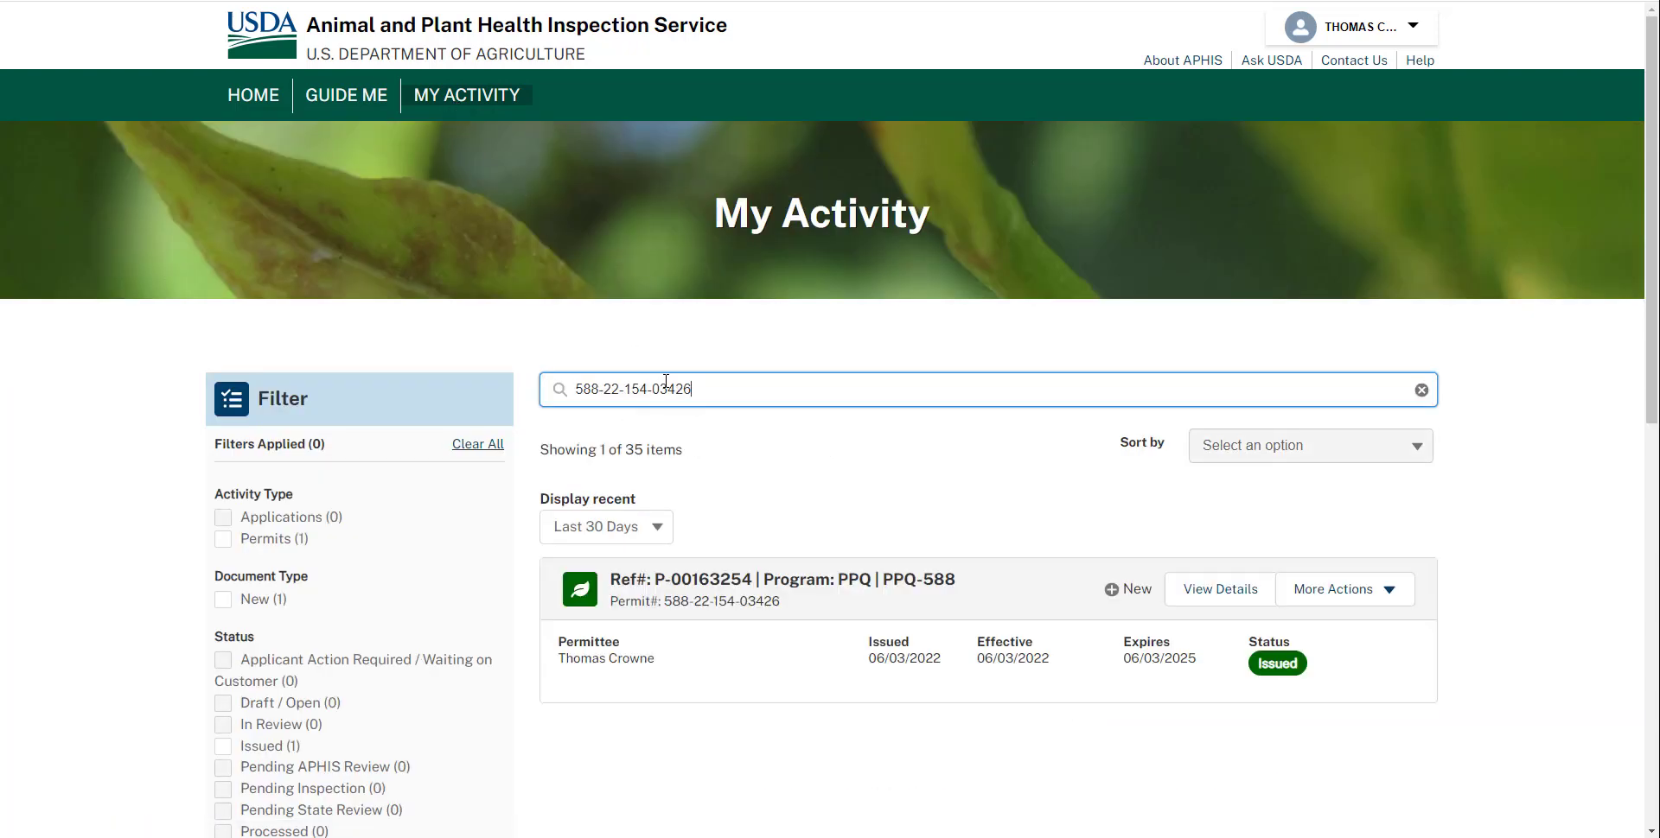
# - Change the permit's sharing organization to Ag Union Group A via More Actions
pyautogui.click(1380, 607)
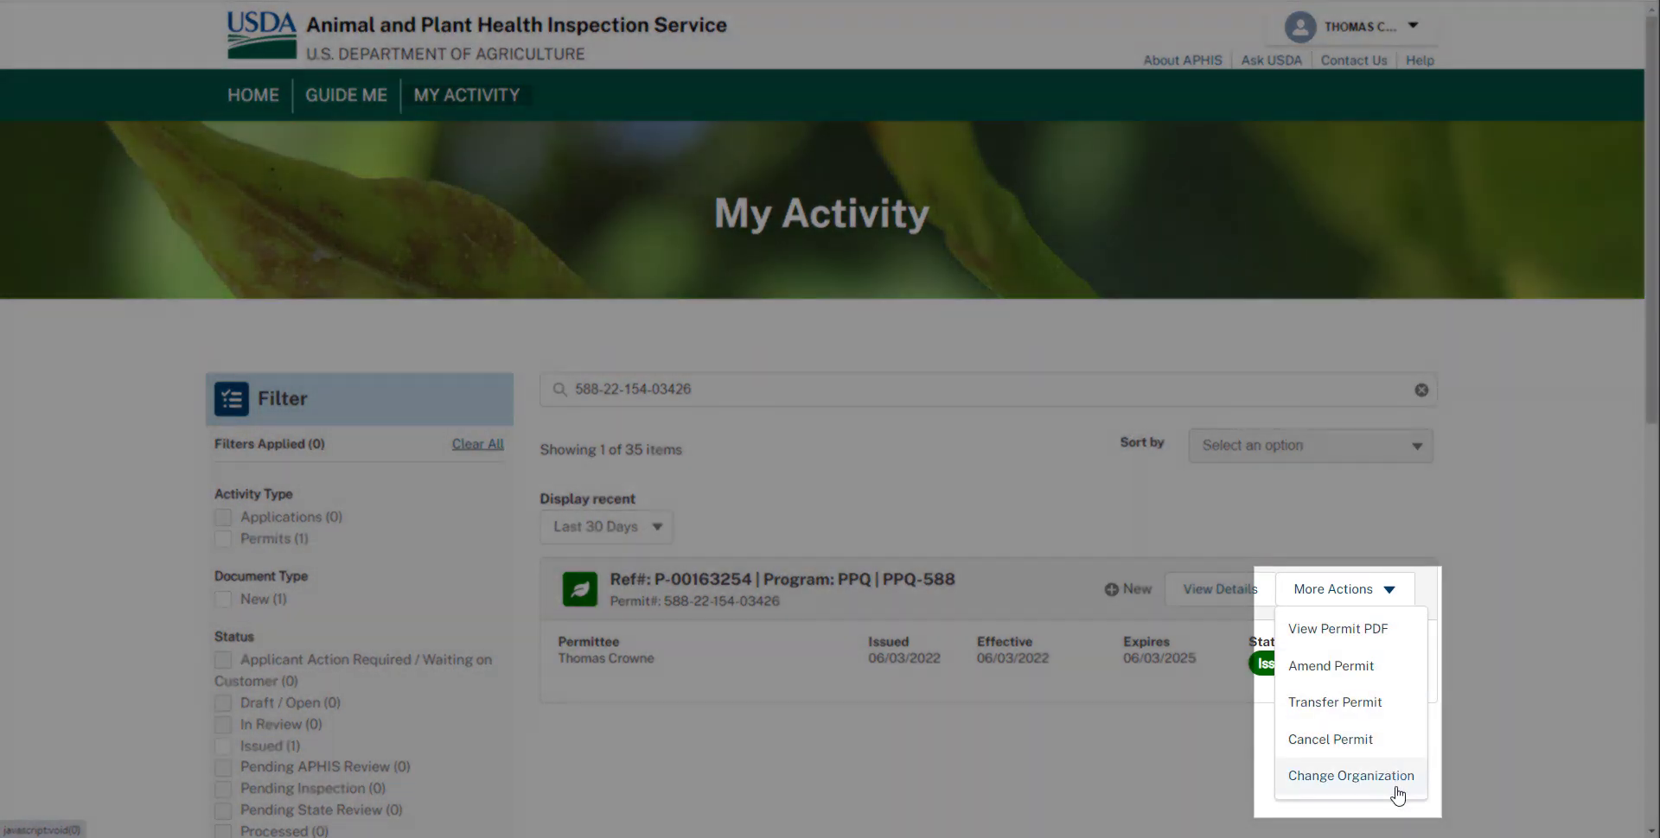
pyautogui.click(1394, 785)
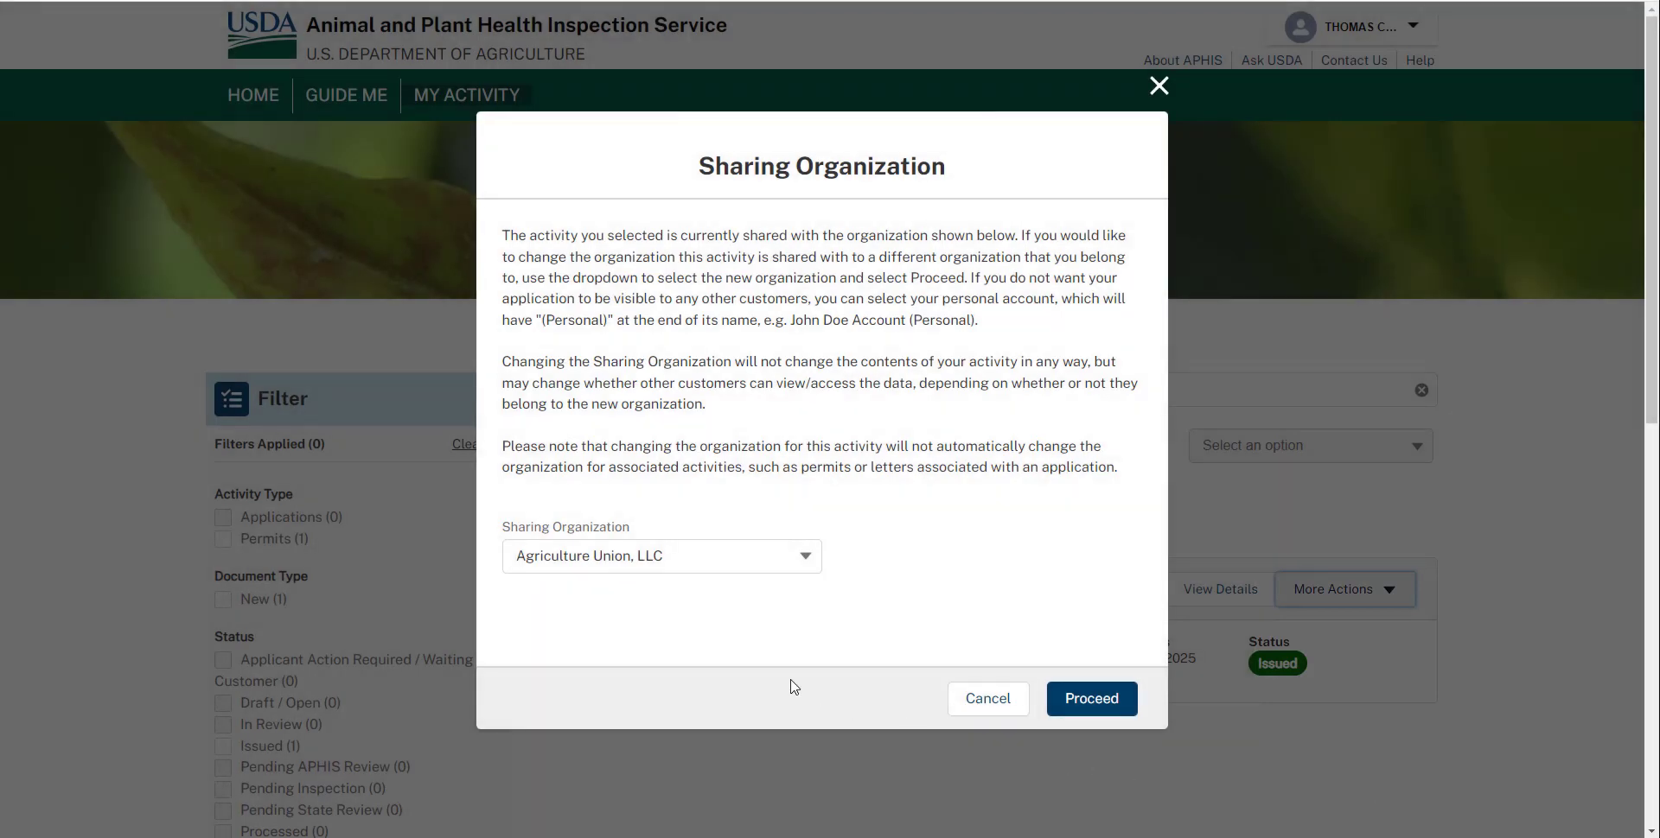
pyautogui.click(754, 571)
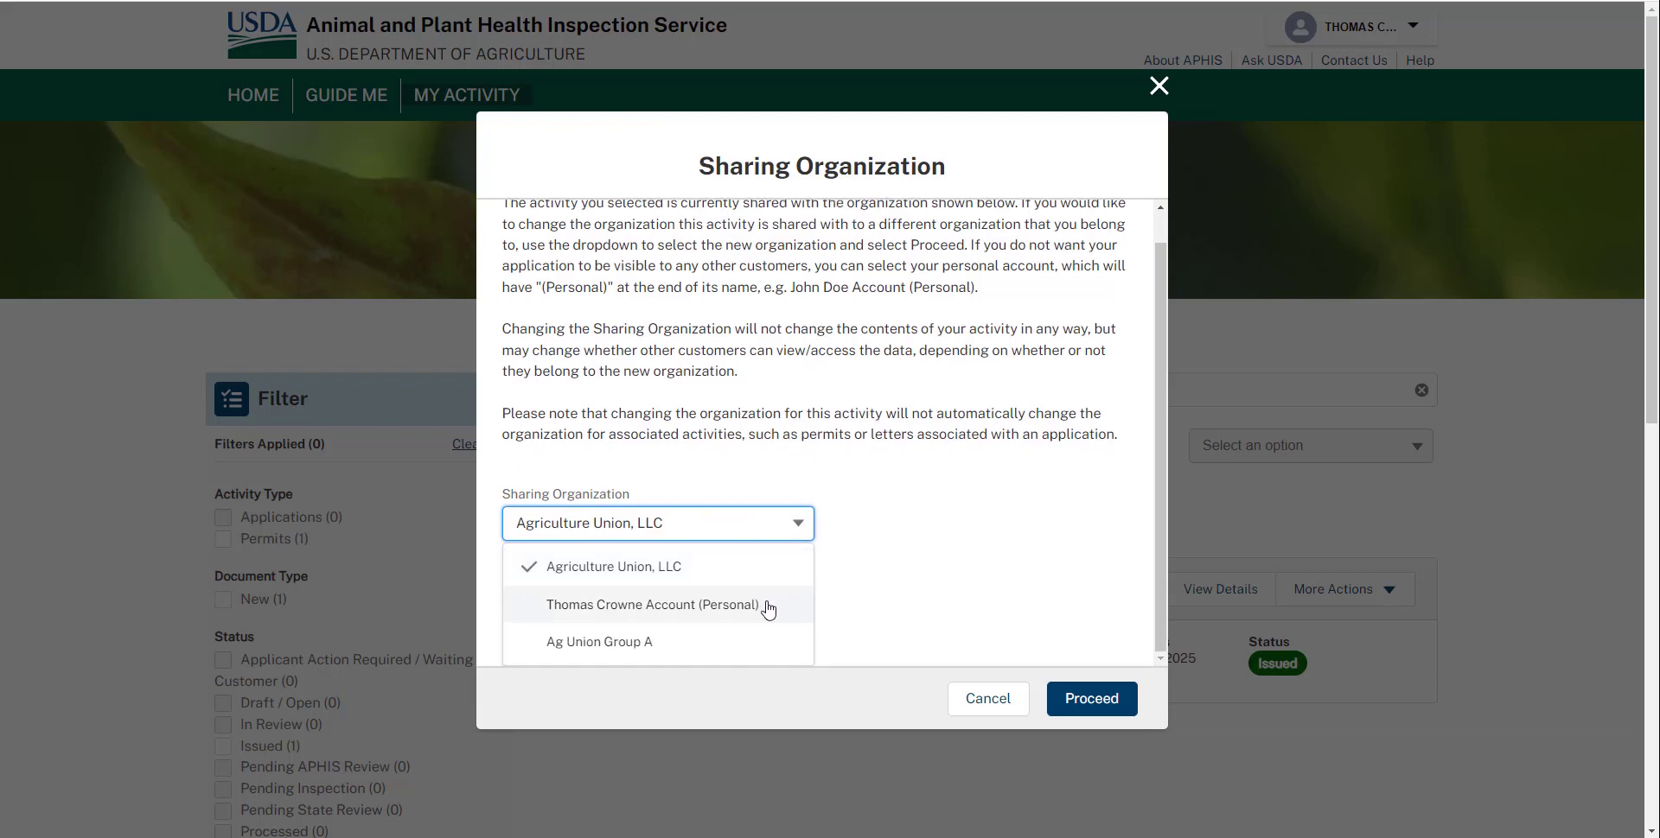
pyautogui.click(771, 649)
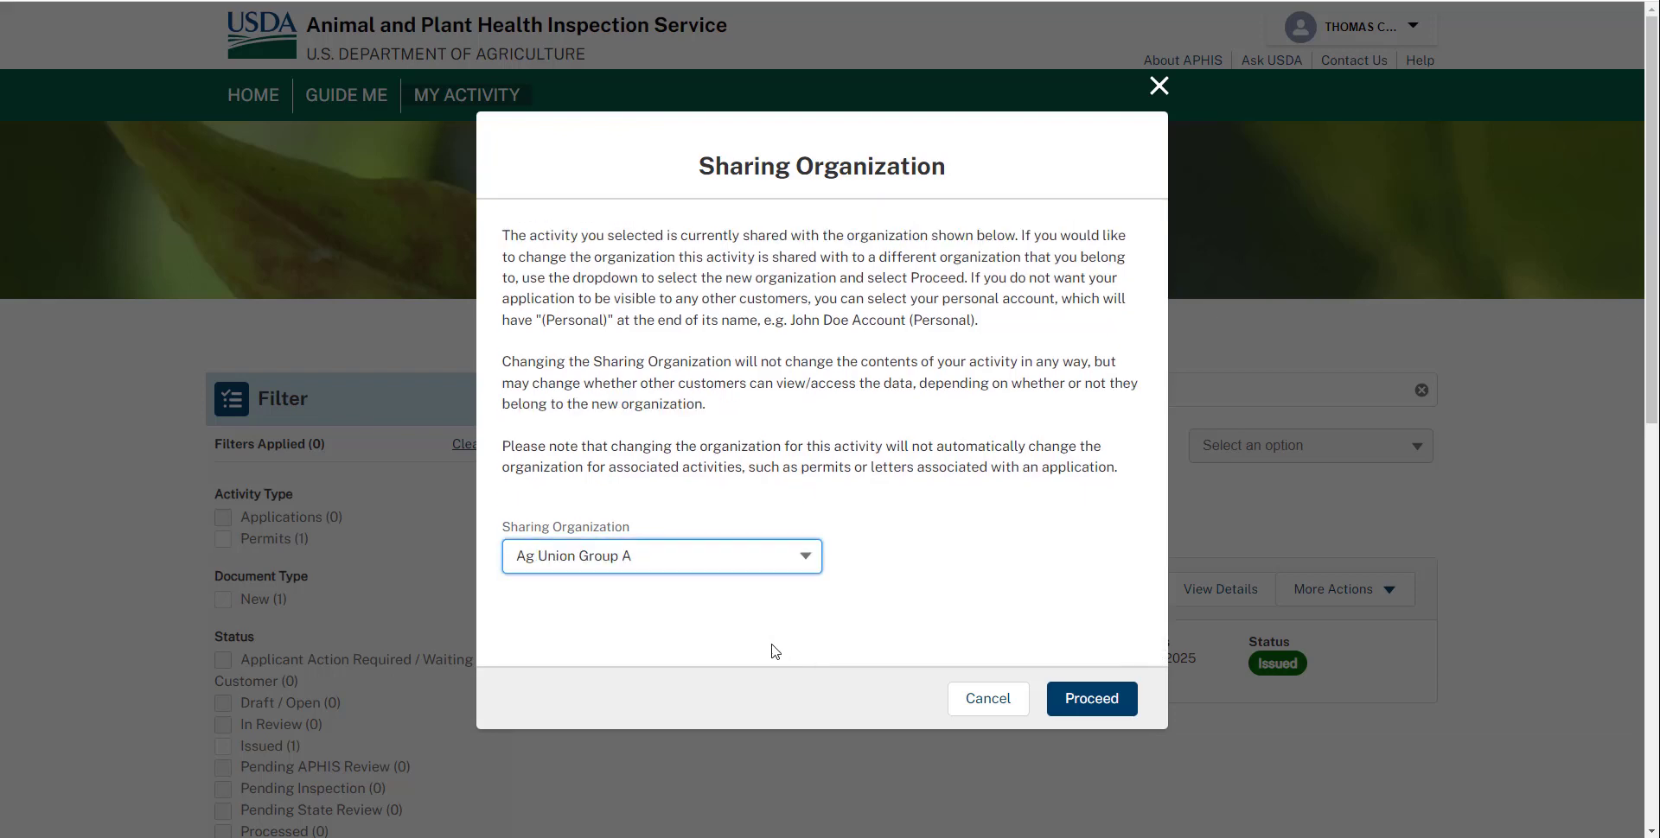
pyautogui.click(1102, 710)
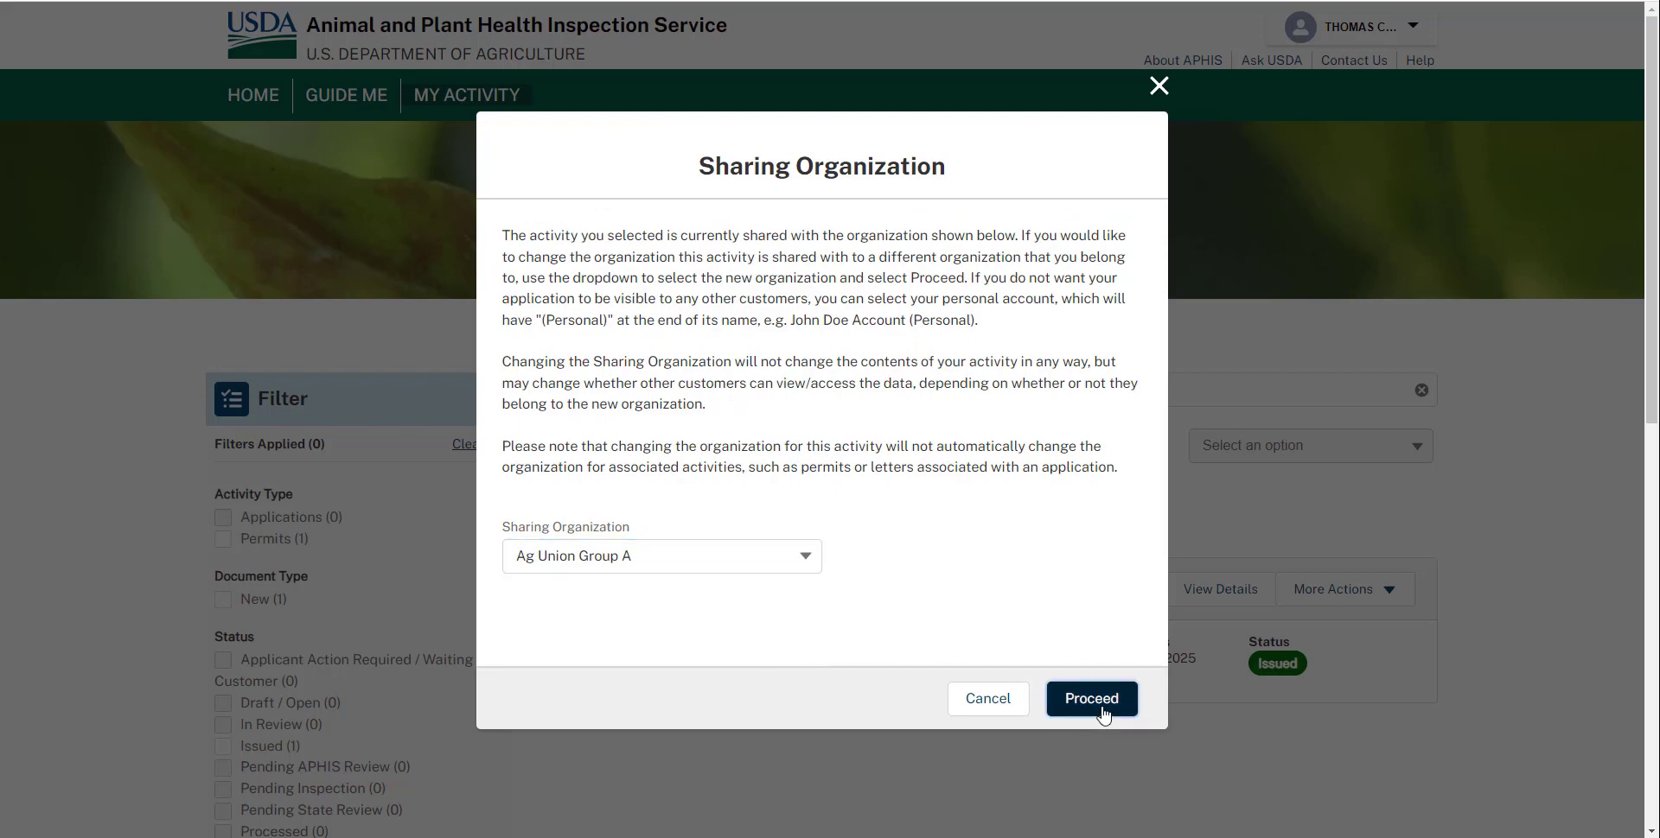